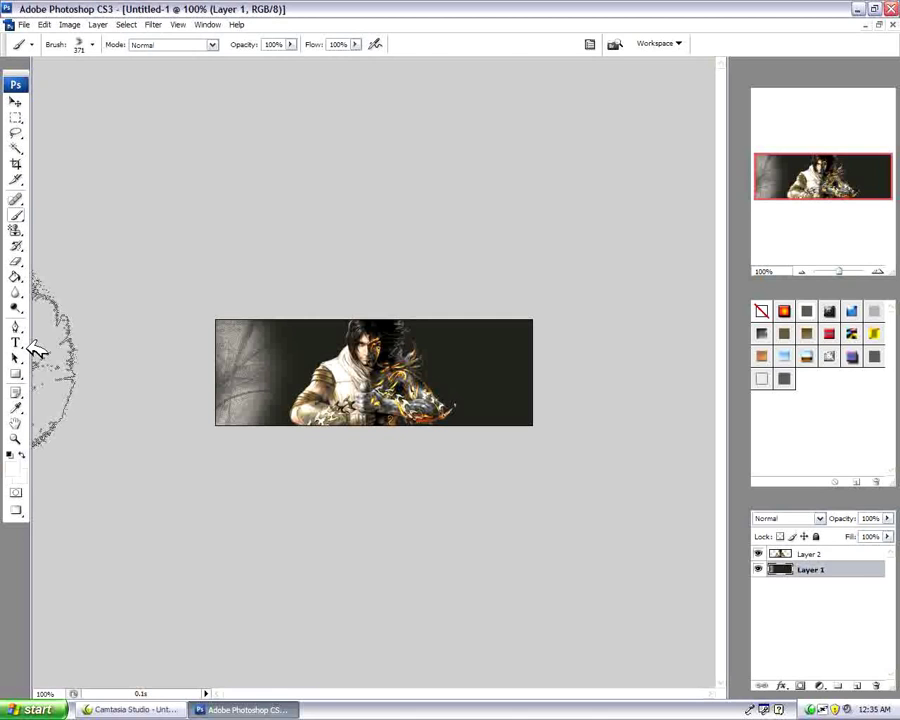
Sample a cream tone from the character and stamp it with the 309 px brush behind his white-clothed side on Layer 1
click(16, 407)
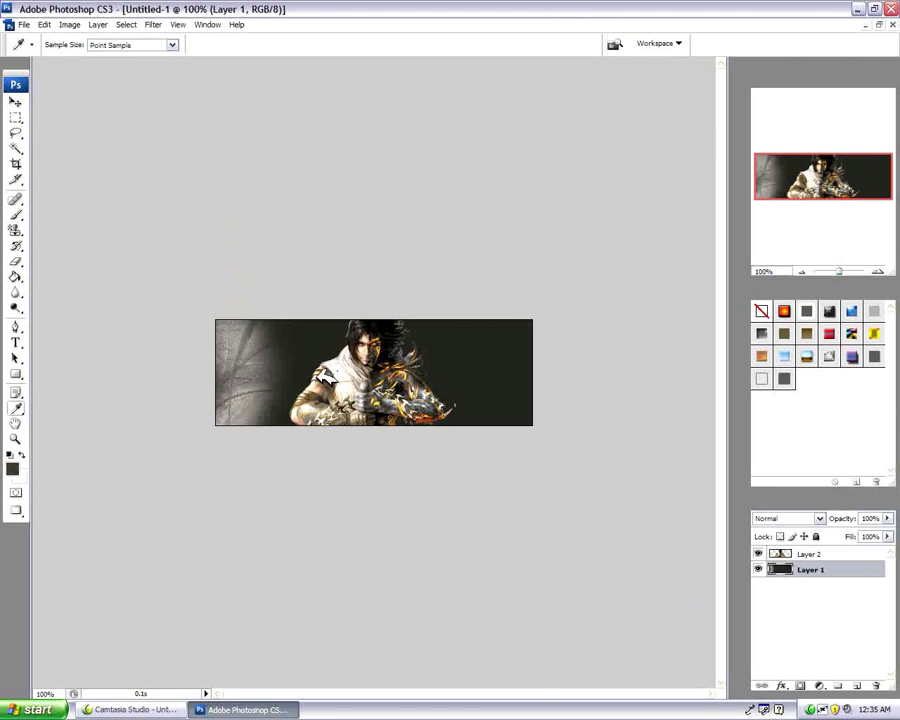
click(16, 214)
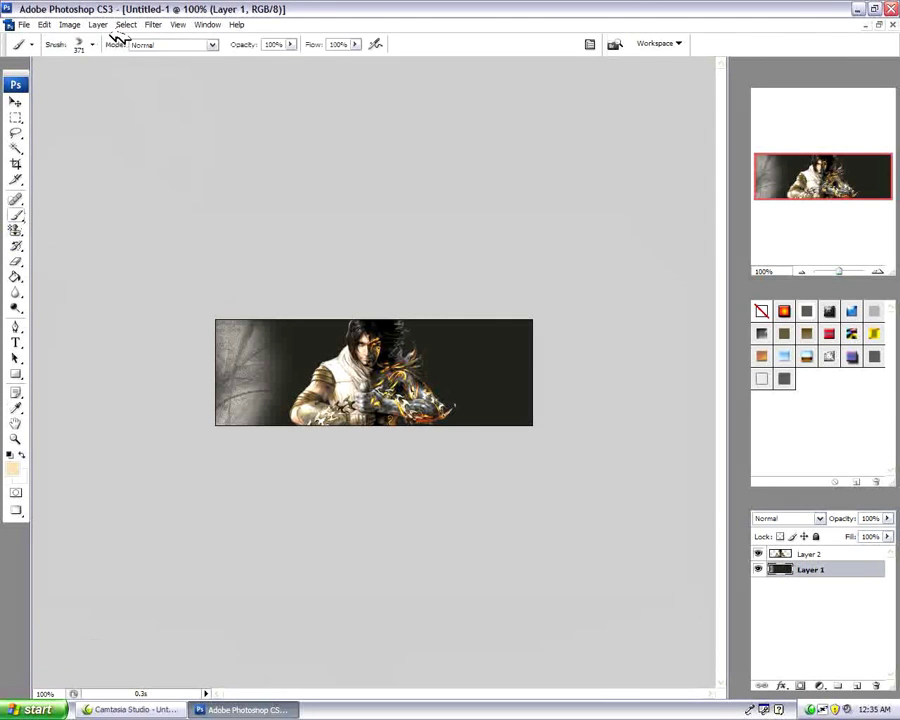
click(93, 45)
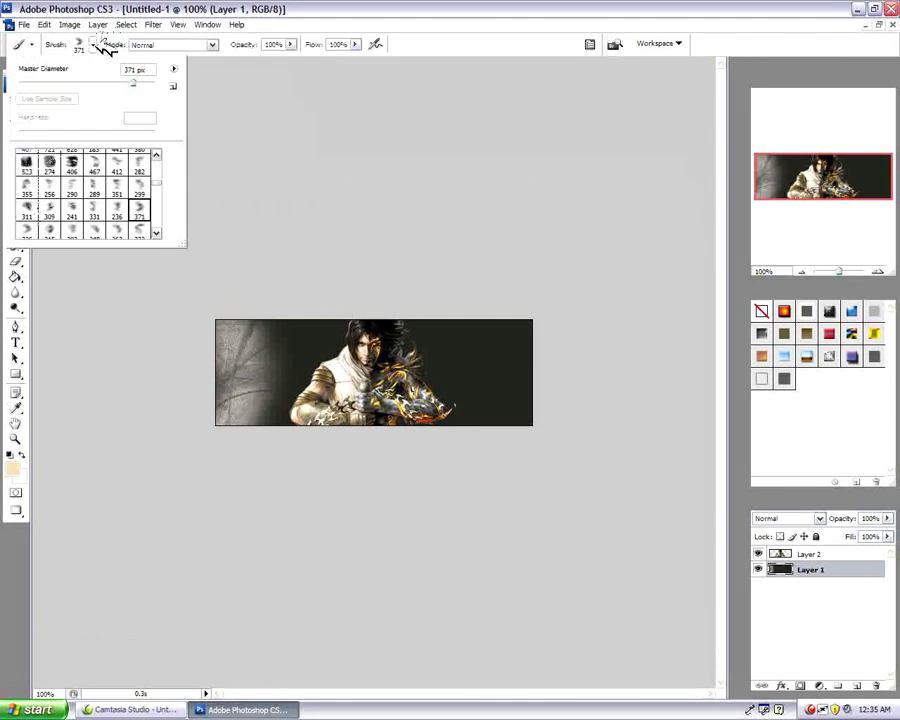
click(60, 207)
click(313, 375)
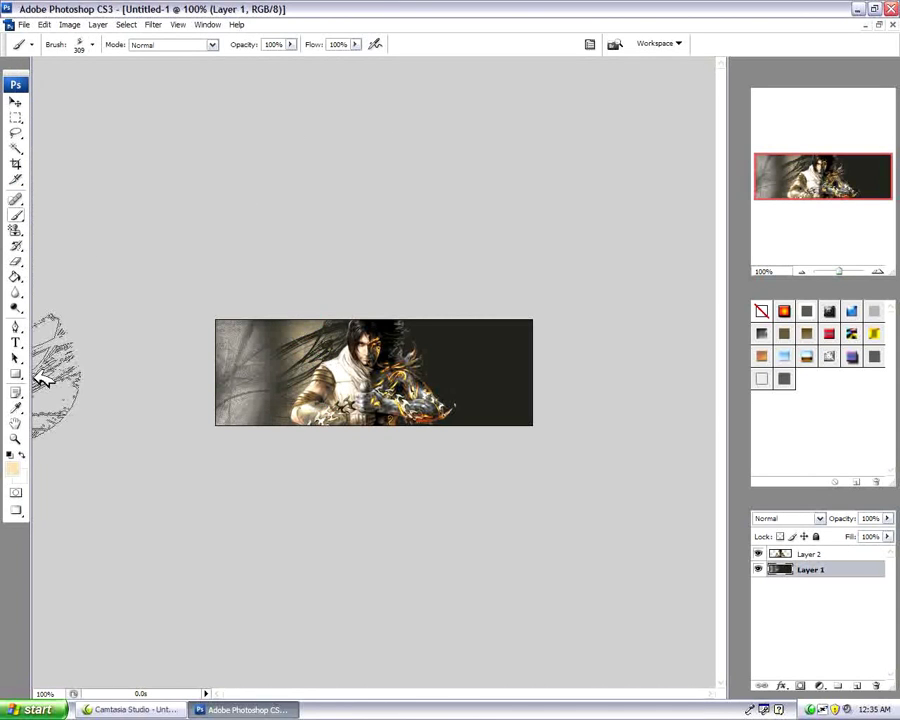
Sample a blue-grey from the character's armoured arm and stamp it with the 248 px brush at the banner's upper-right corner
click(16, 407)
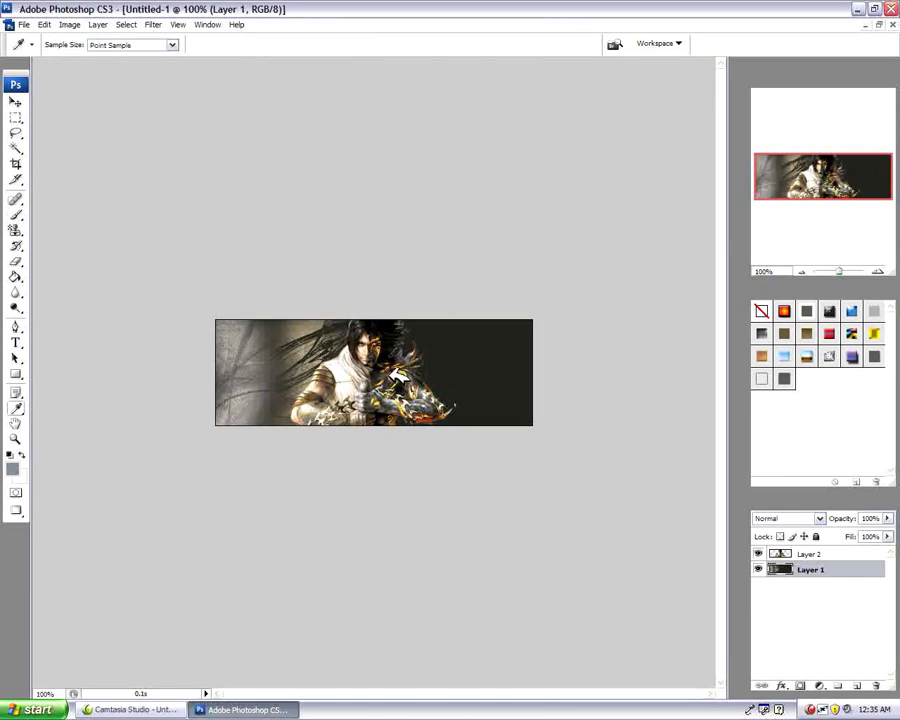
click(17, 212)
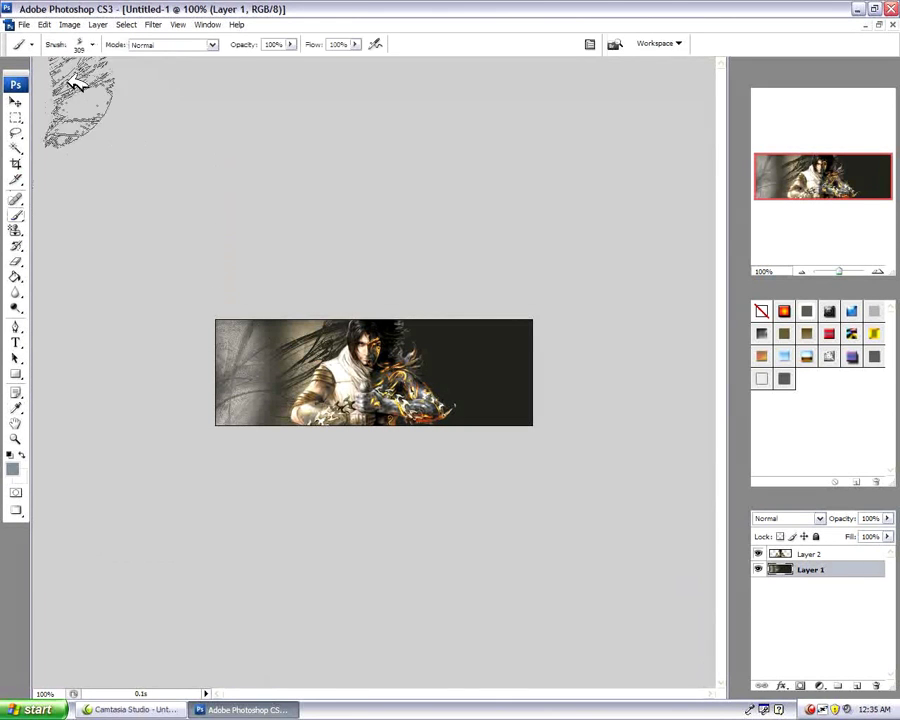
click(93, 45)
click(95, 230)
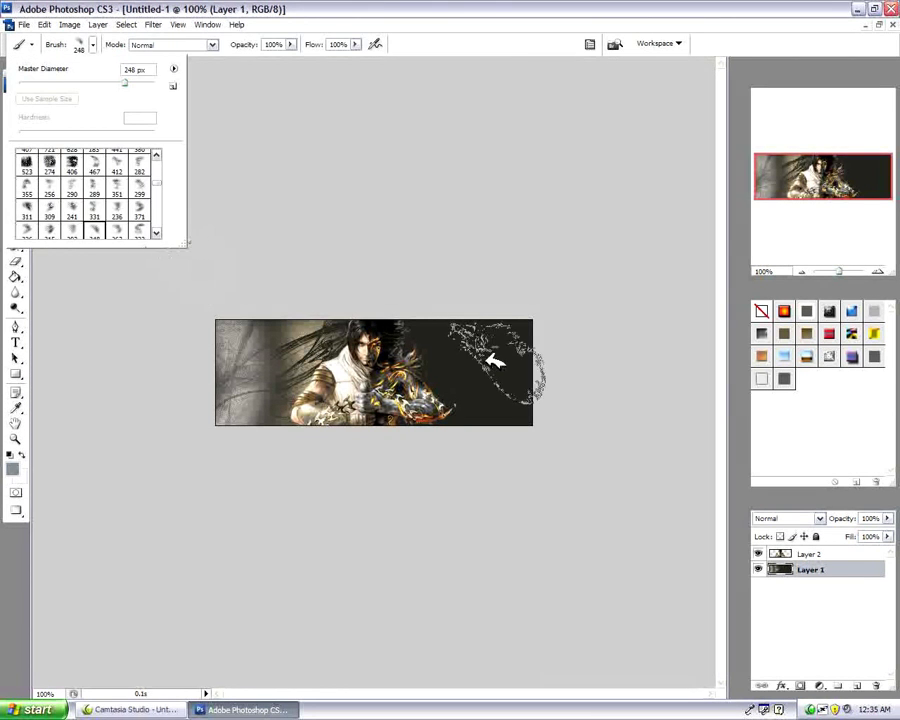
click(526, 297)
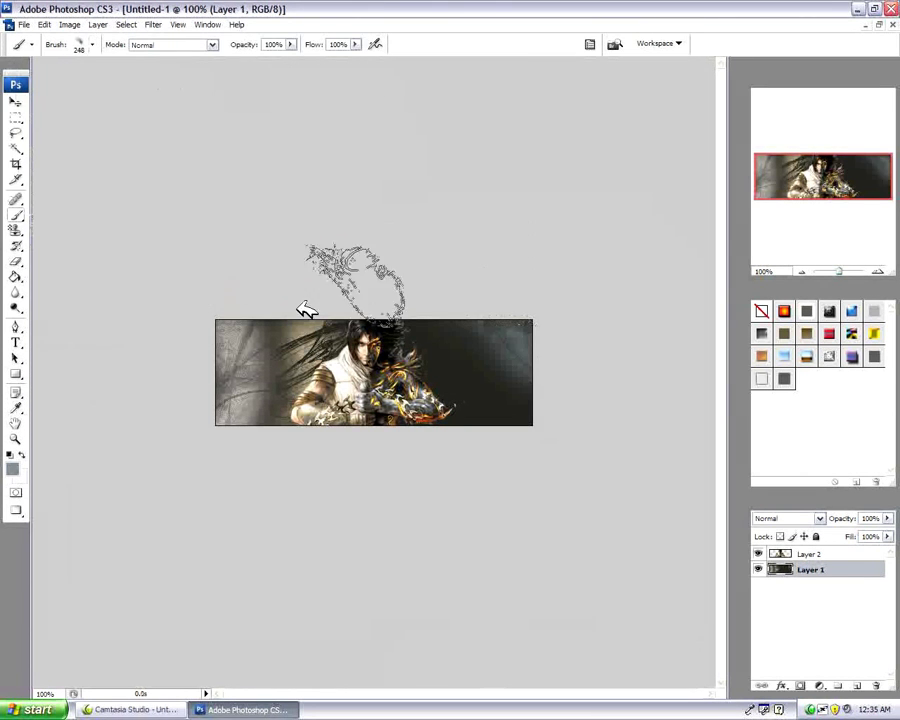
Sample an orange tone from the character and stamp it with the 298 px brush at the banner's lower-right corner
click(16, 408)
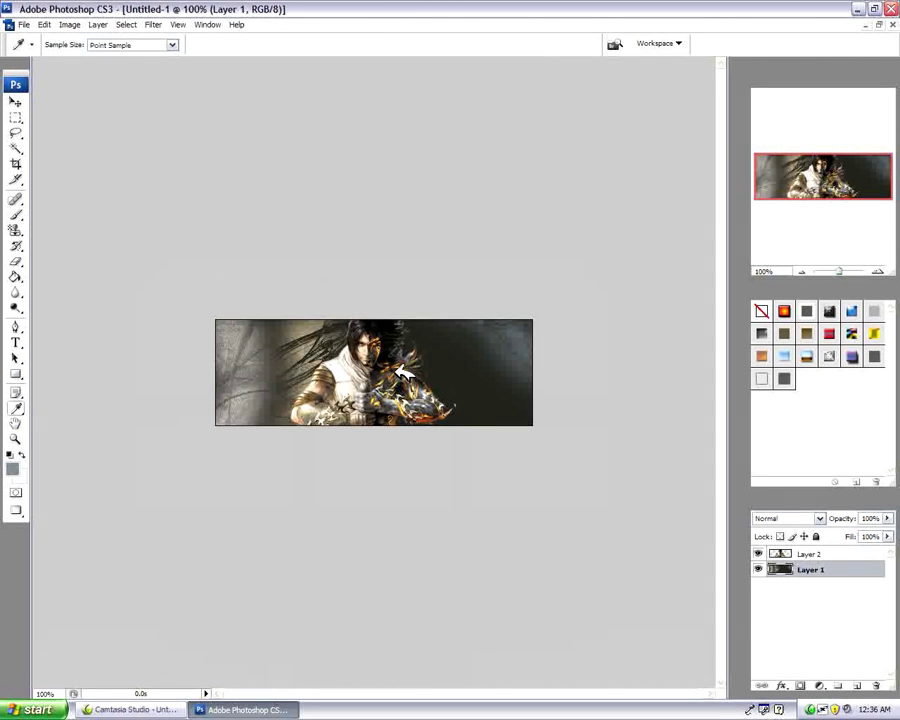
click(16, 214)
click(93, 45)
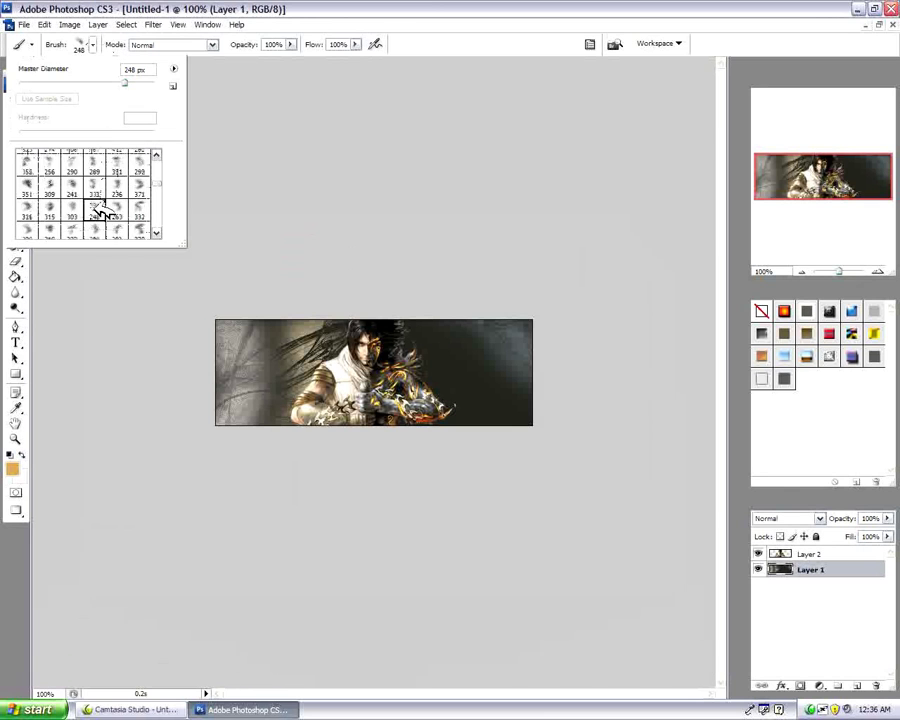
click(31, 206)
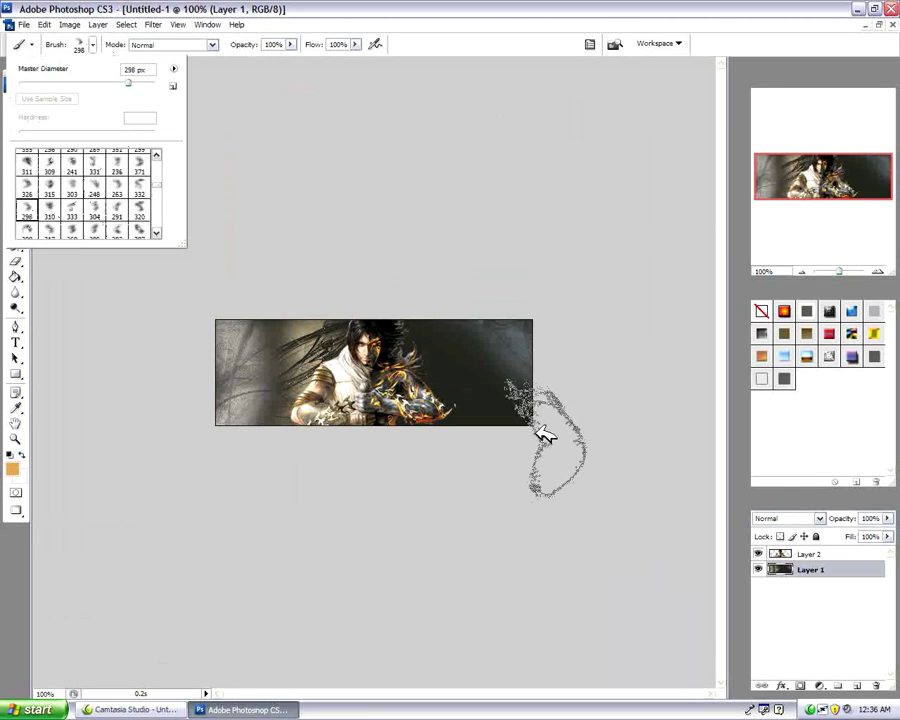
click(530, 420)
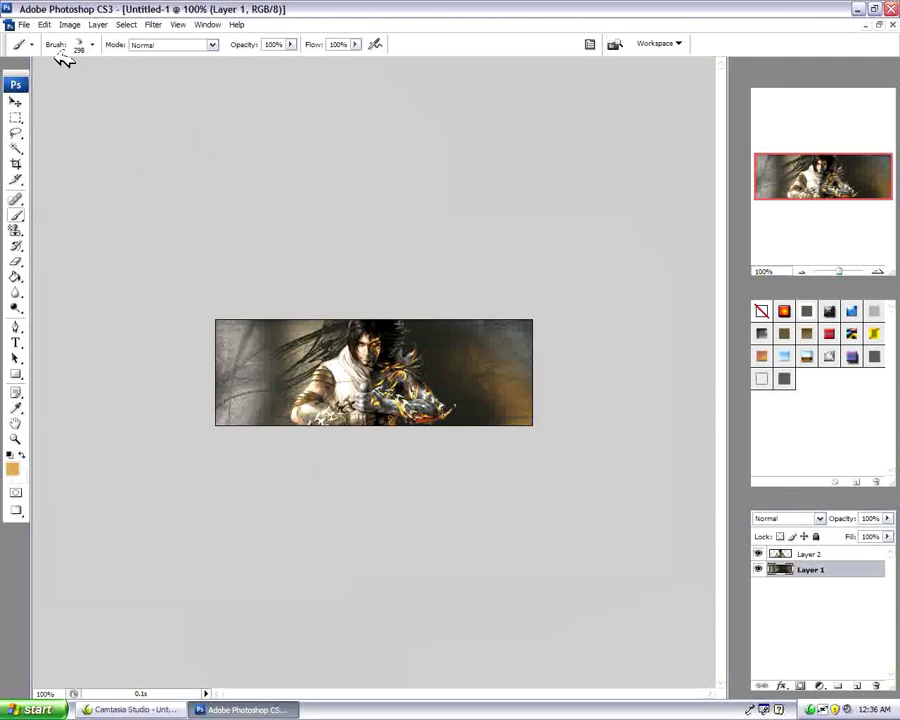
Sample a brownish grey from the armoured arm and paint it with the 306 px brush on the dark background right of the character
click(95, 45)
key(Escape)
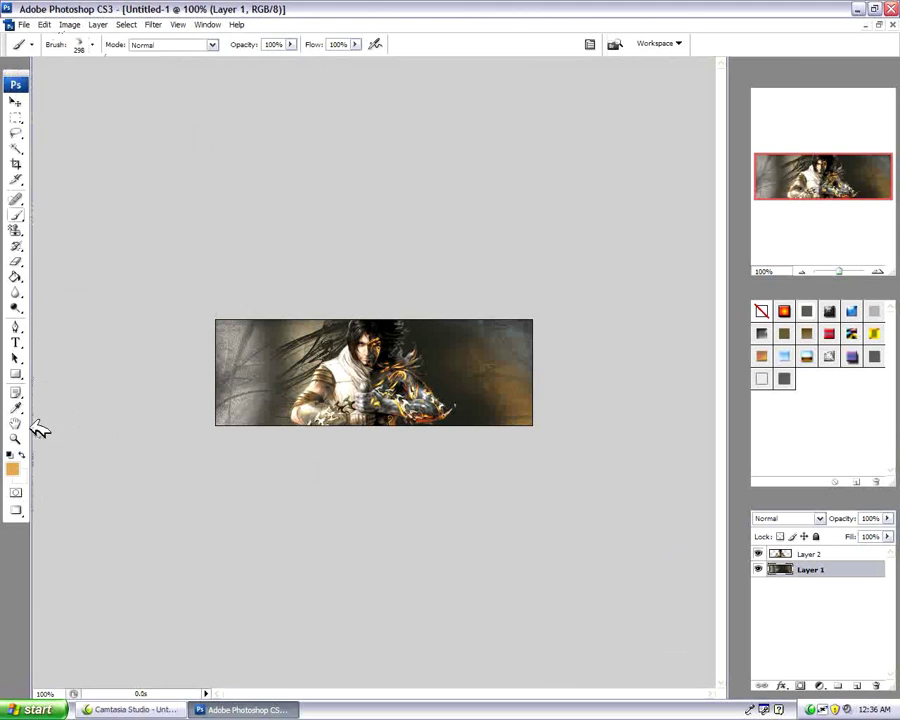
click(16, 407)
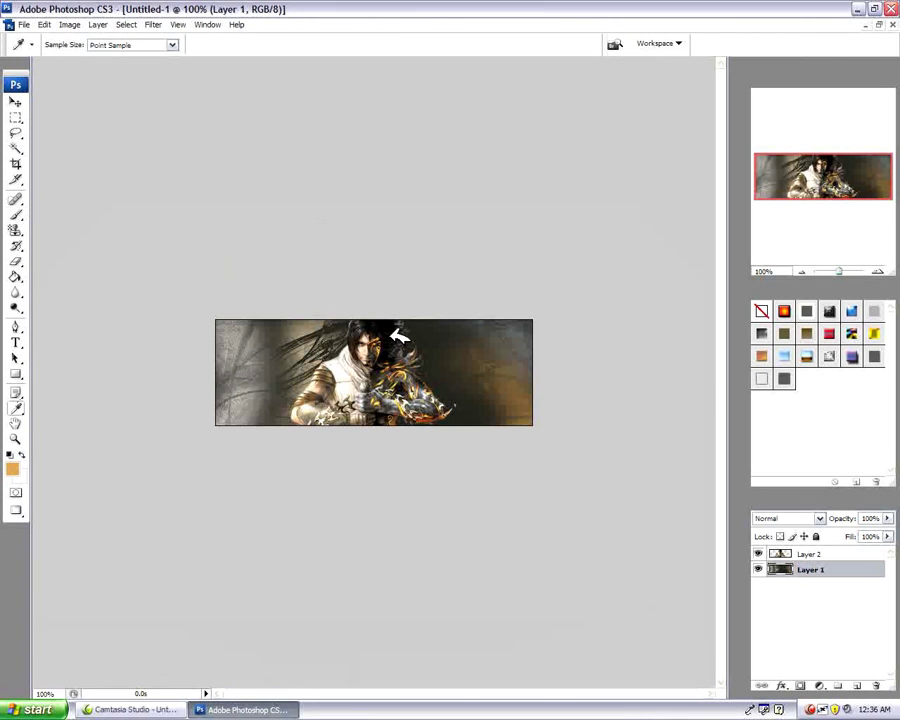
click(408, 405)
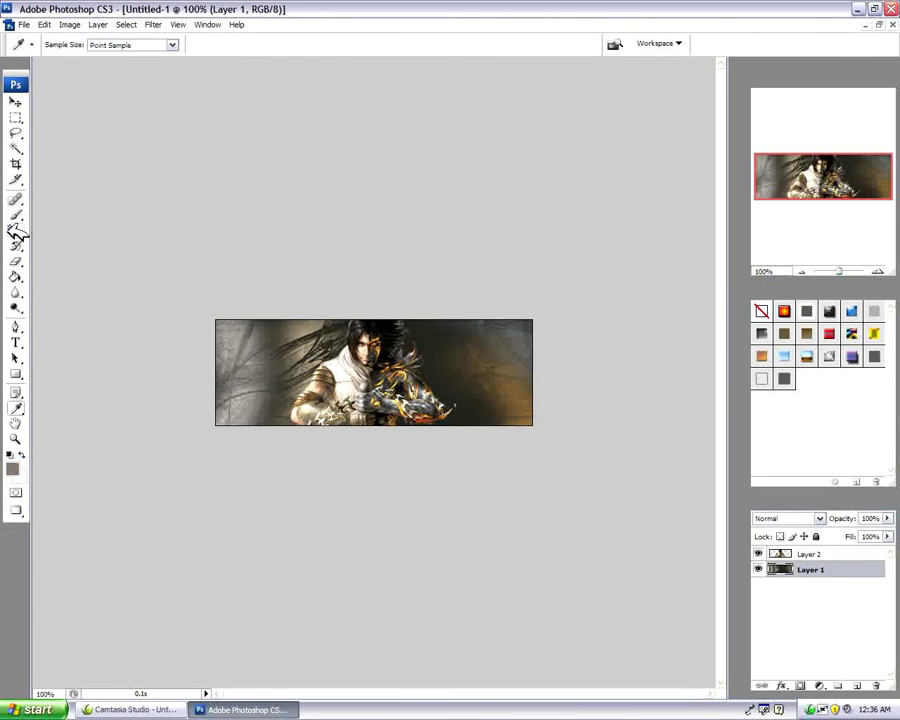
click(18, 215)
click(88, 42)
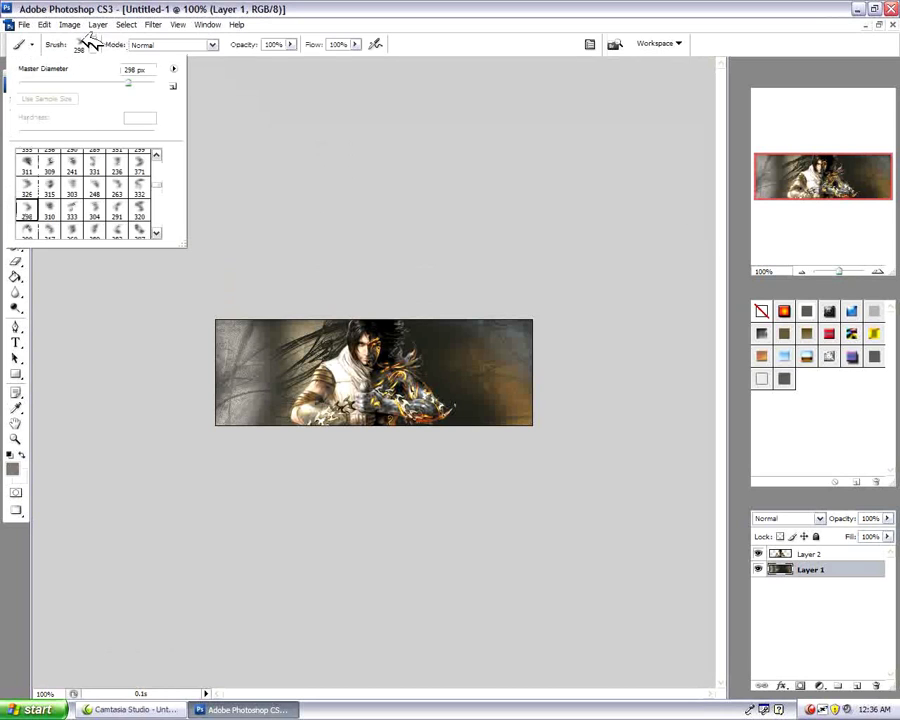
scroll(80, 190, down, 5)
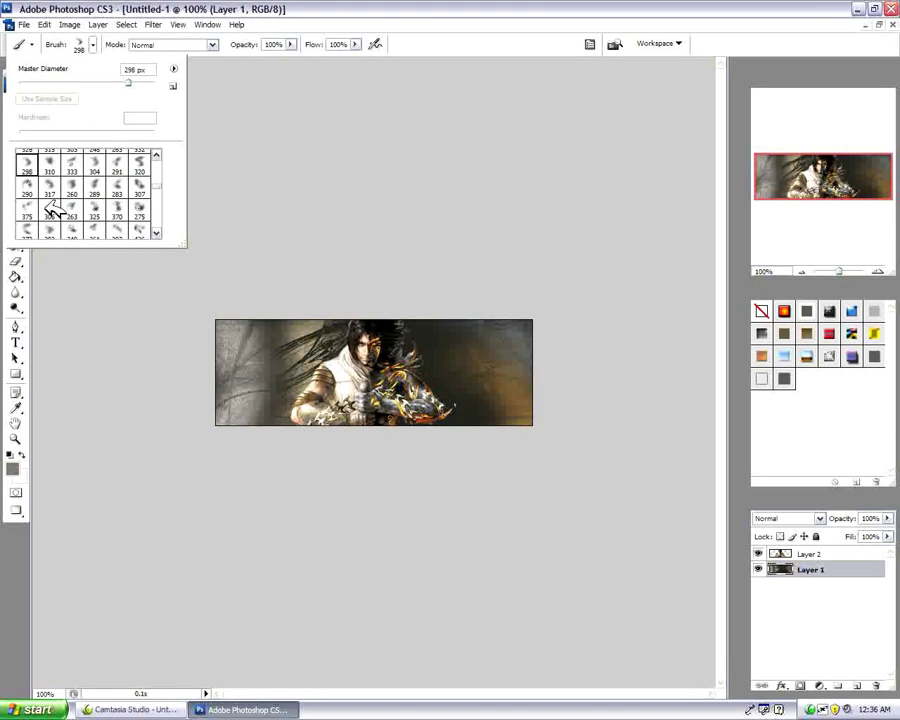
click(52, 210)
key(Return)
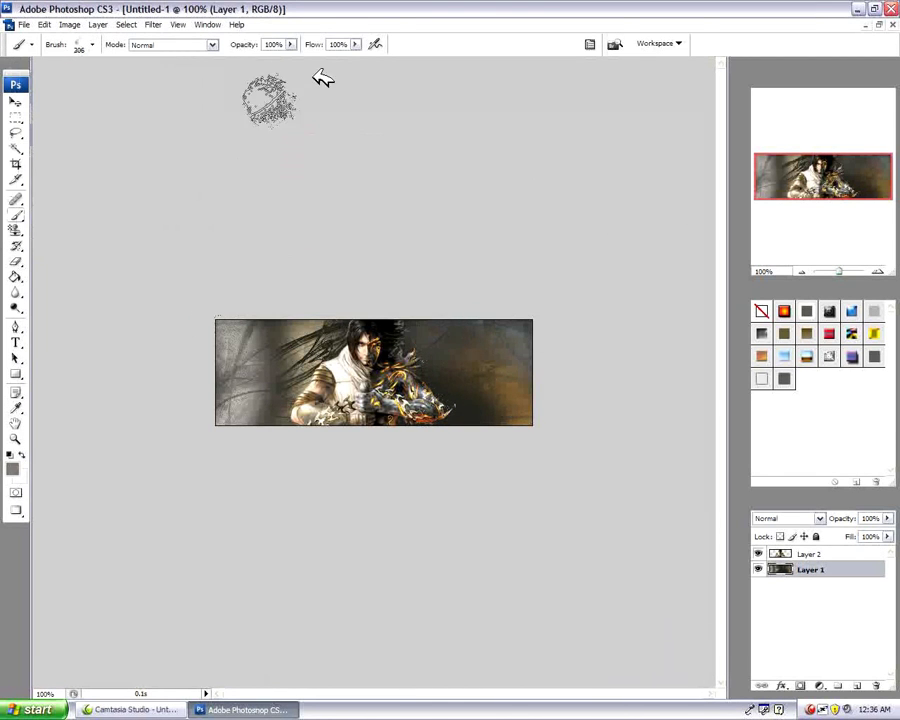
Switch to the 209 px brush for the grey background texture on Layer 1
click(92, 44)
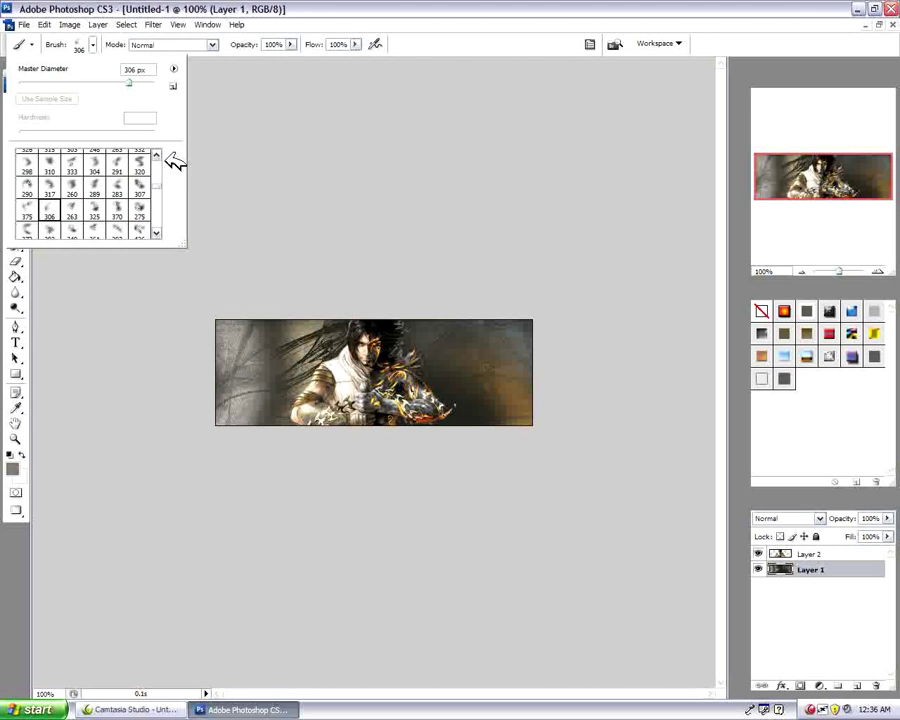
scroll(168, 186, down, 3)
click(72, 190)
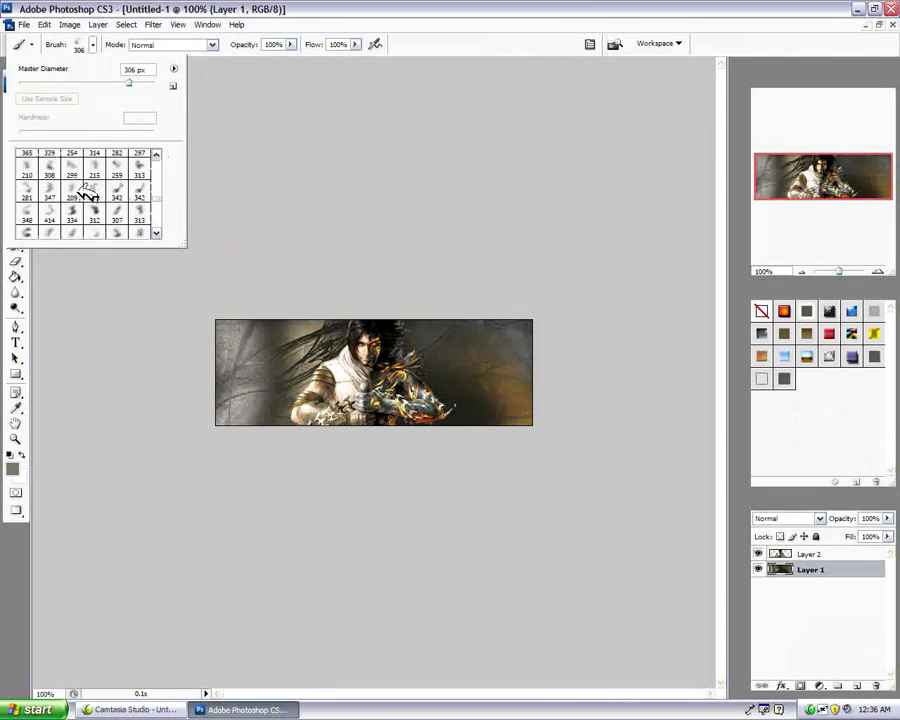
key(Return)
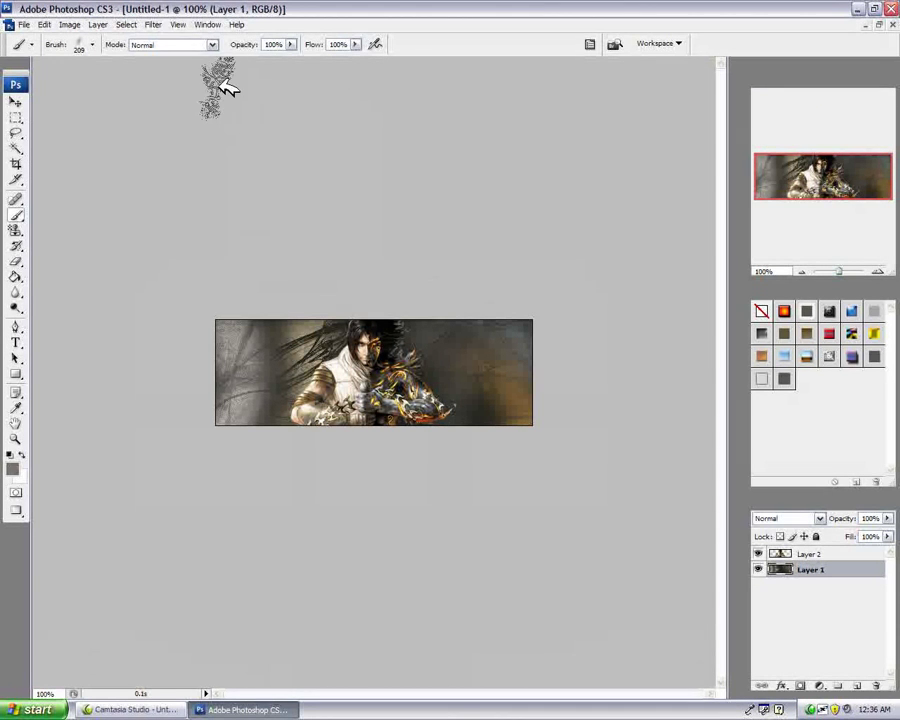
Apply a Motion Blur to Layer 1 with an angle of 42° and a distance of 484 pixels
click(153, 24)
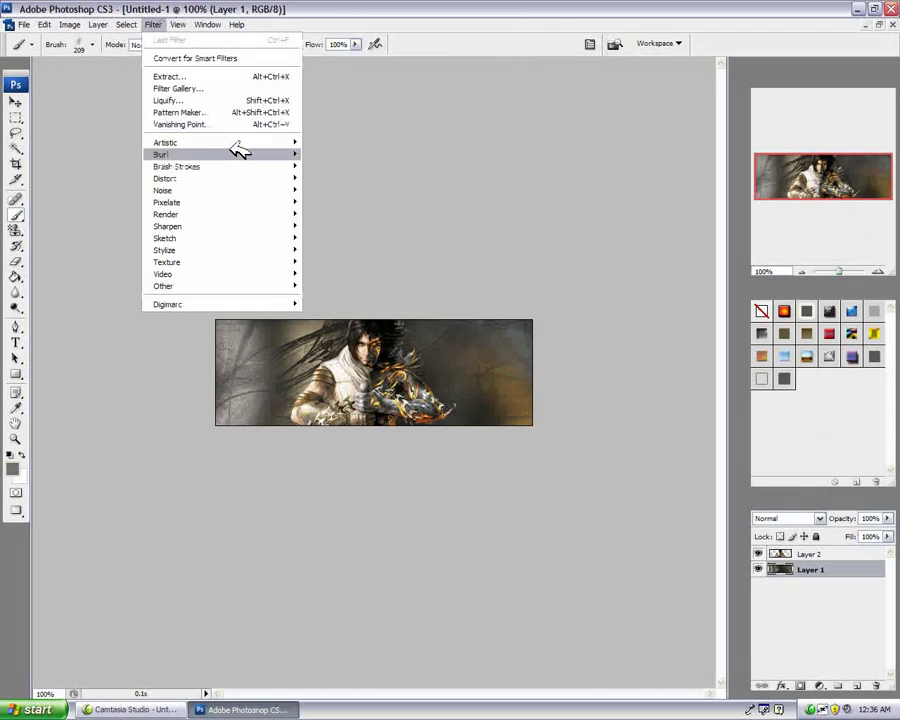
mouse_move(285, 153)
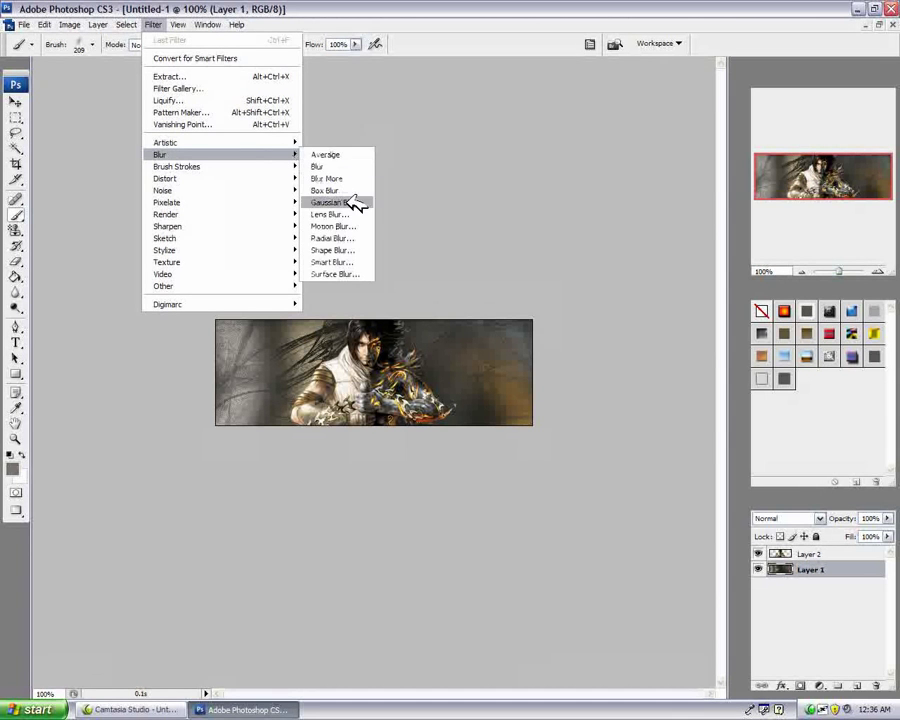
click(357, 225)
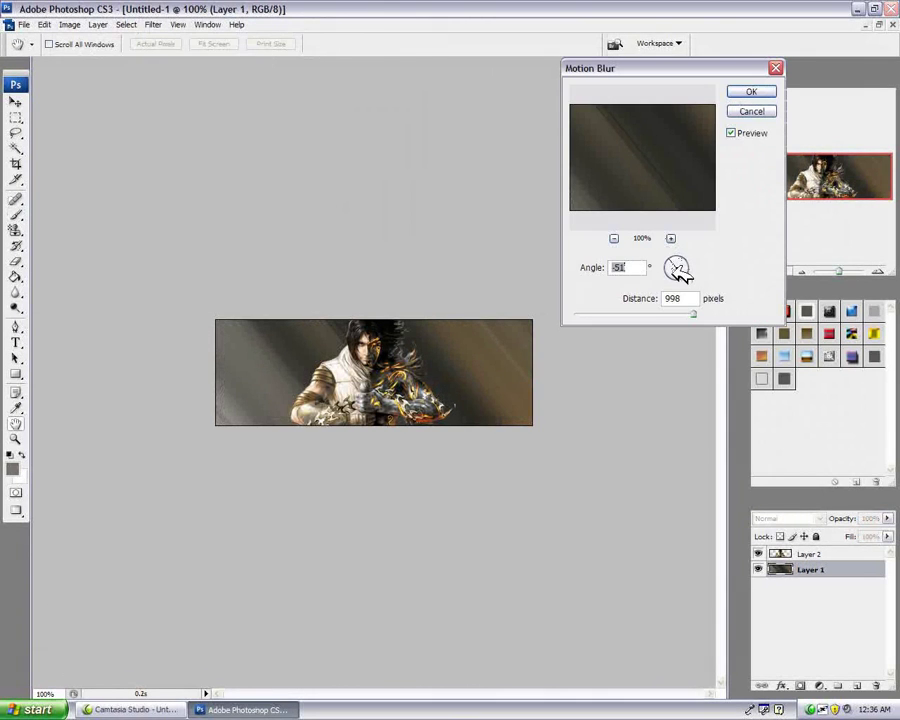
drag(676, 268, 678, 269)
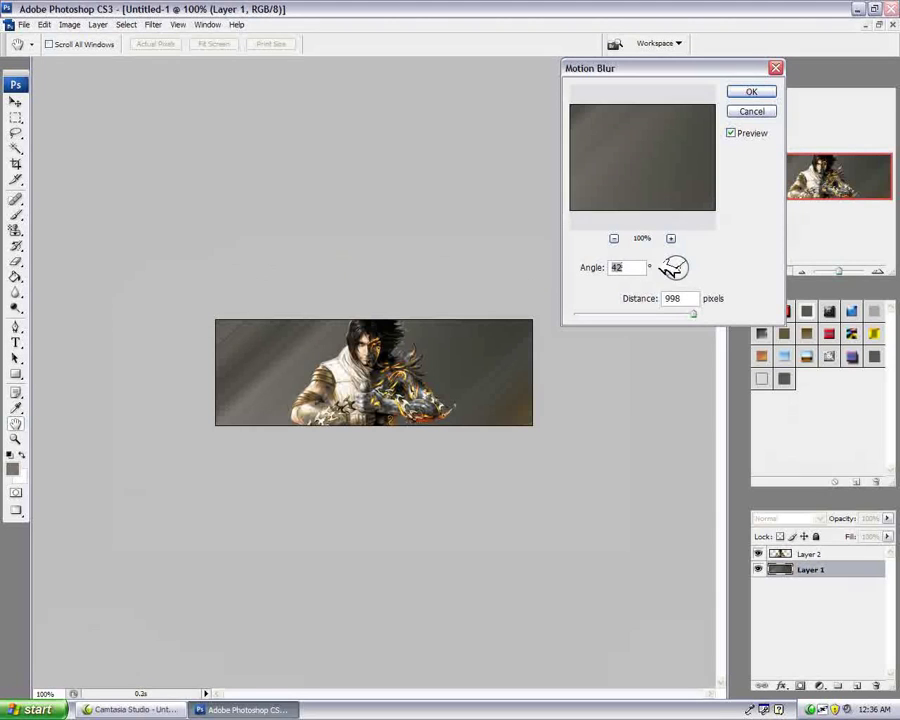
drag(700, 316, 668, 316)
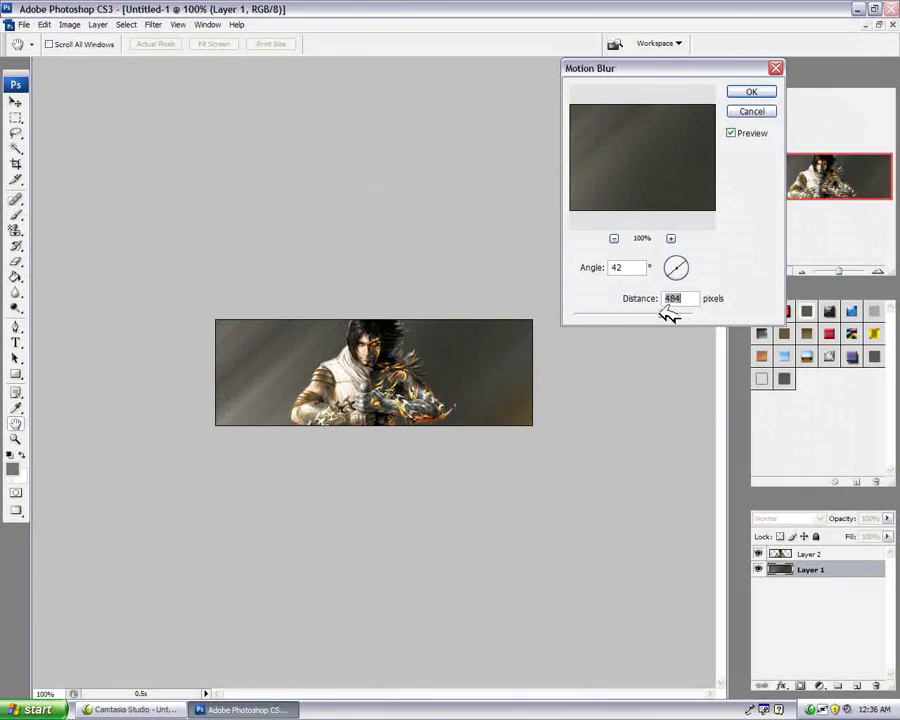
click(749, 91)
key(b)
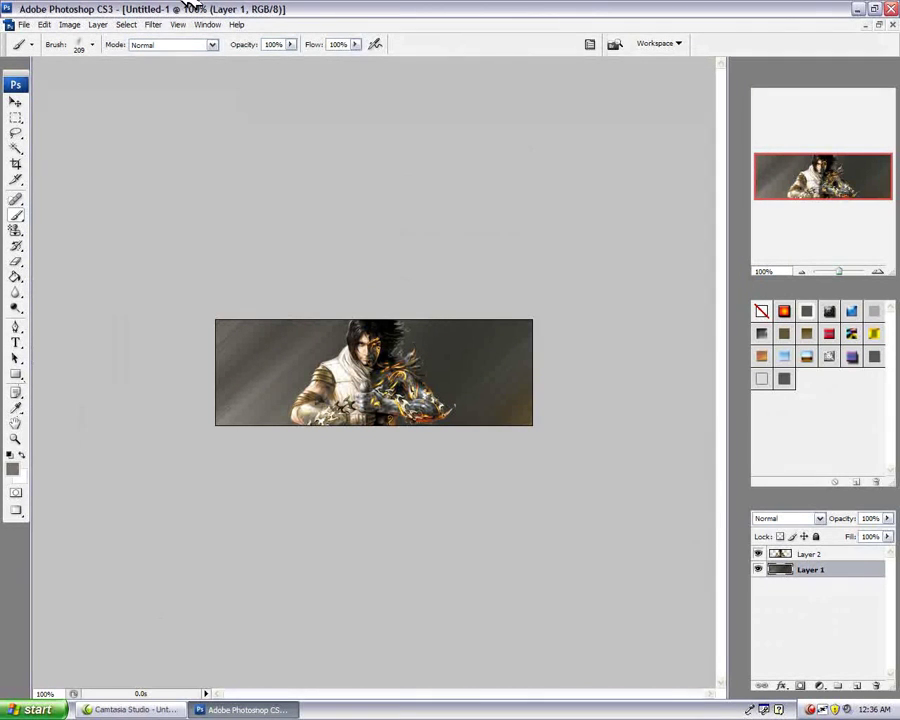
Add a new empty layer between the blurred background and the character layer
click(98, 24)
click(465, 171)
key(shift+ctrl+n)
click(570, 221)
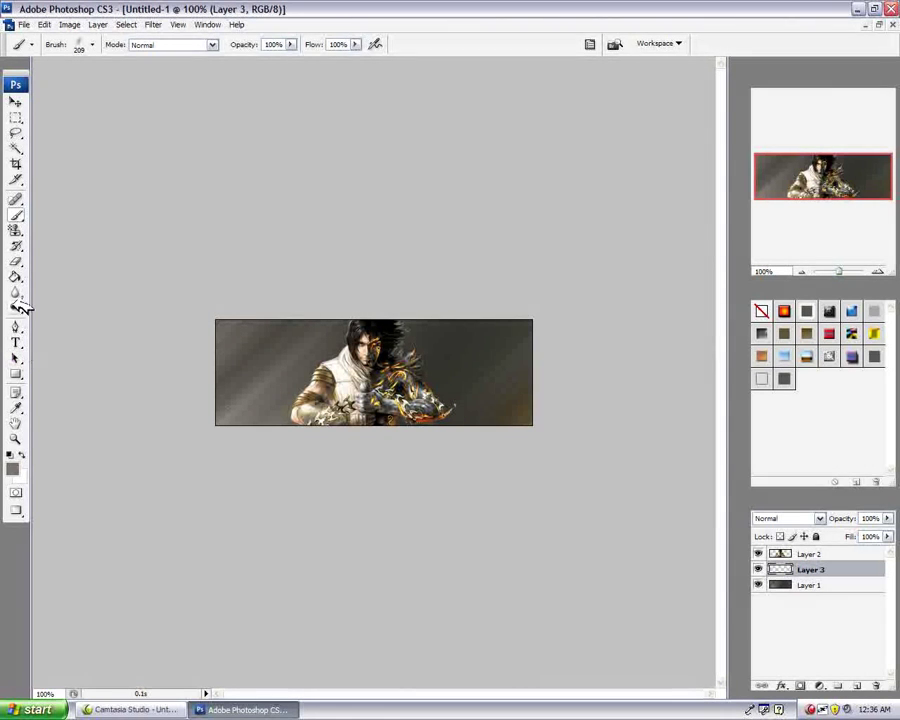
Sample off-white from the character's clothing and stamp it with the 366 px splatter brush over the new layer's left side
click(16, 407)
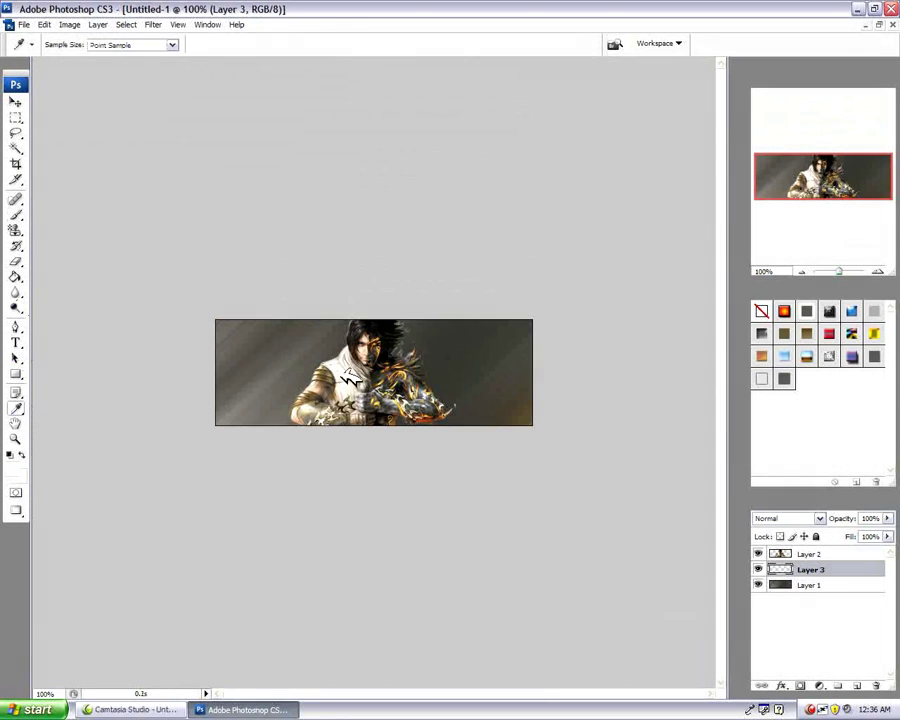
click(17, 214)
click(94, 44)
scroll(150, 195, down, 5)
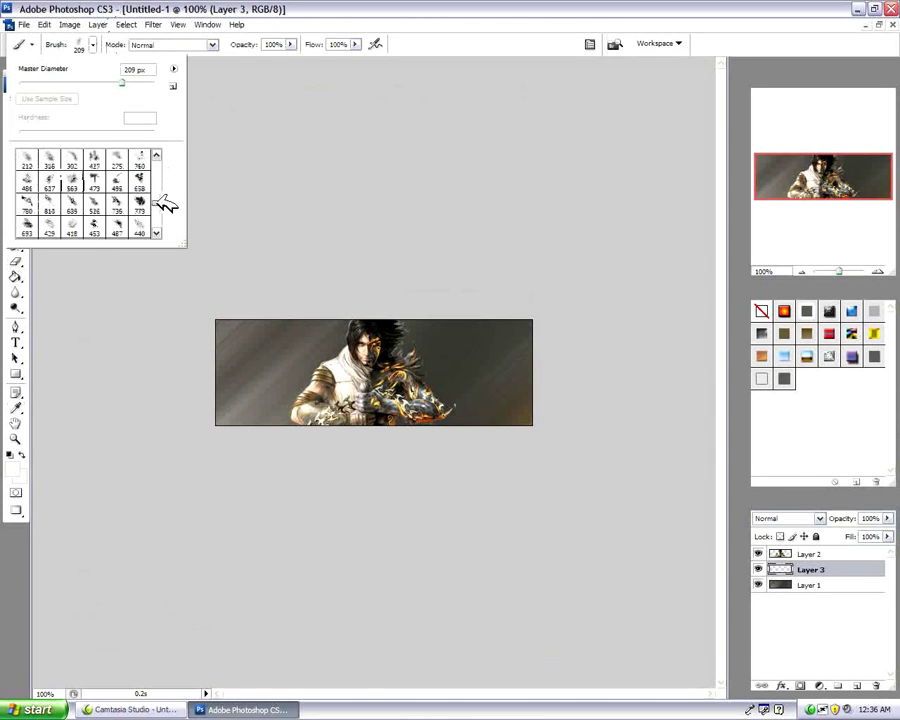
click(139, 204)
scroll(60, 200, down, 4)
scroll(63, 210, down, 3)
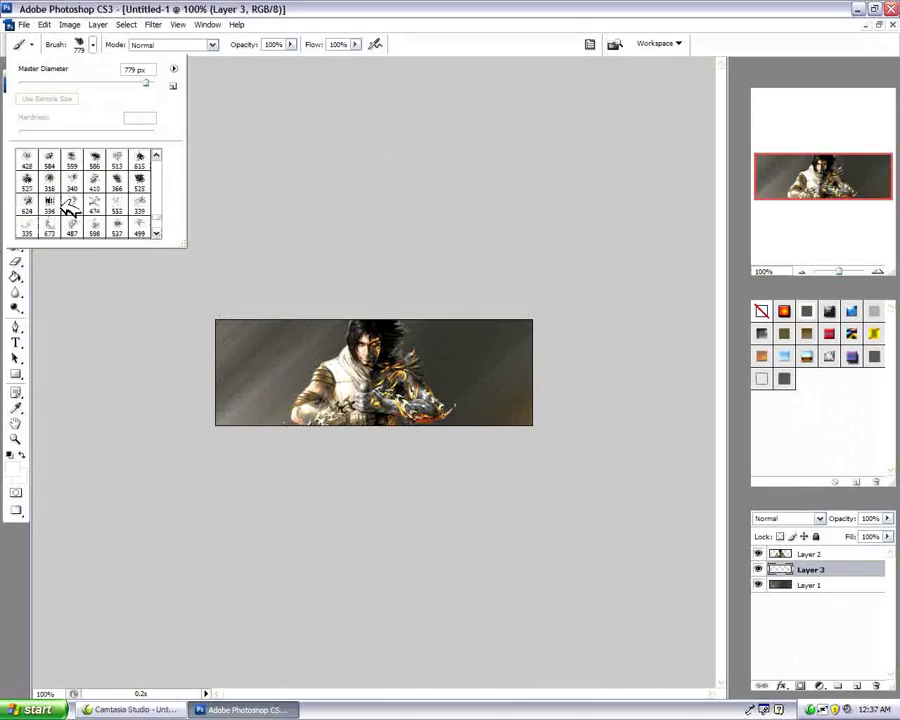
click(117, 180)
click(258, 372)
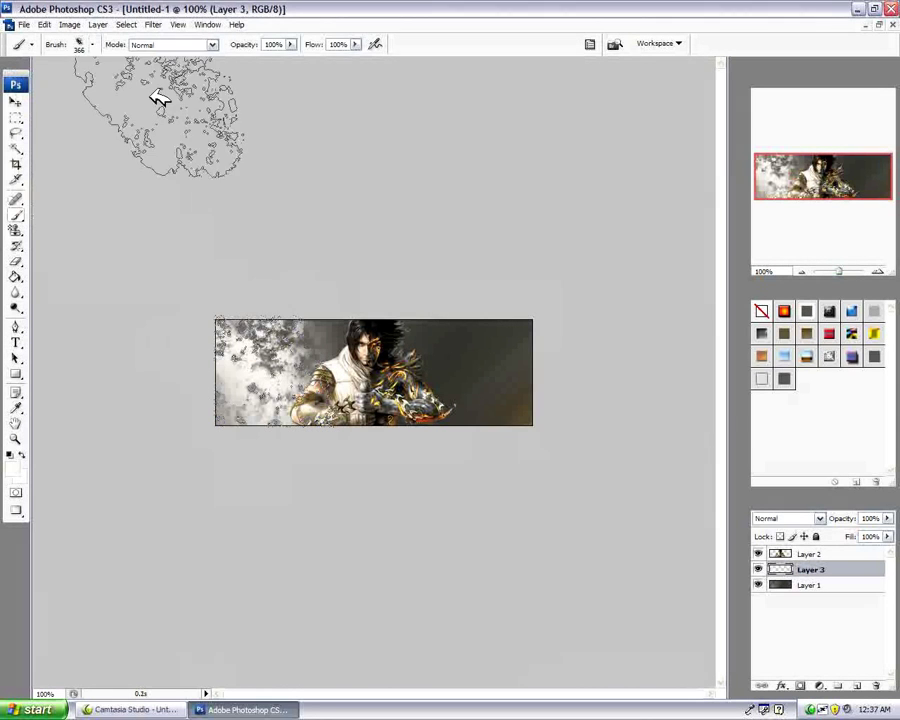
Sample a dark reddish brown from the armoured arm and paint it with the 366 px splatter brush right of the character
click(16, 408)
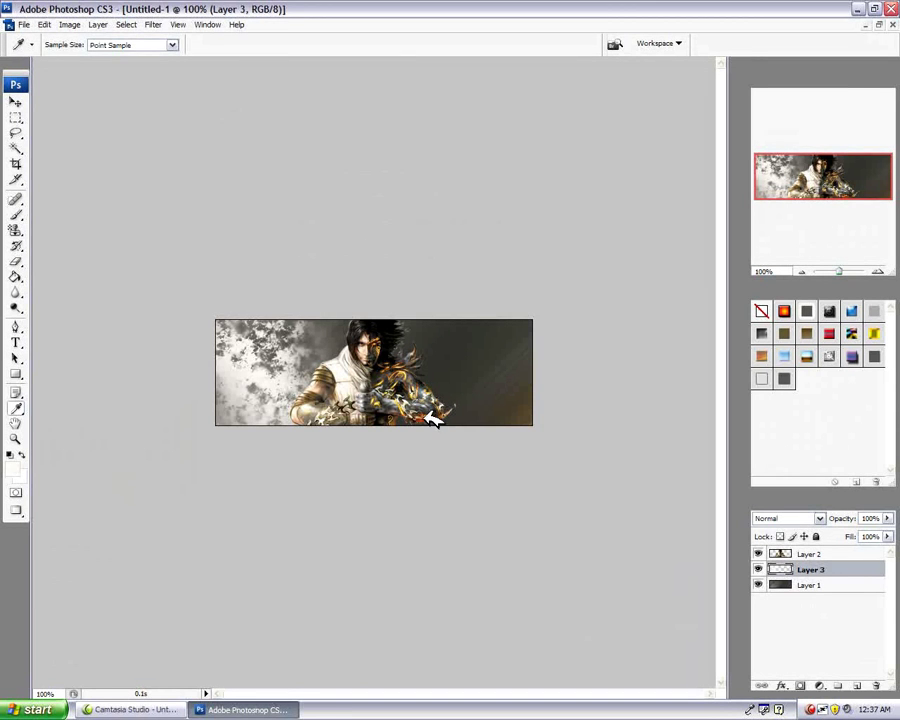
click(22, 213)
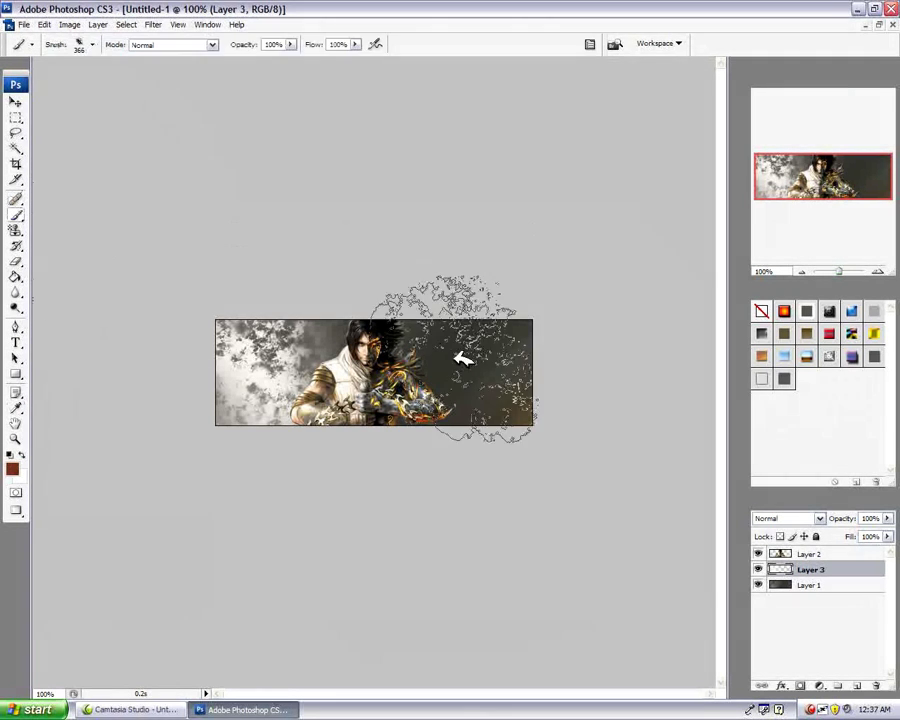
drag(466, 358, 474, 368)
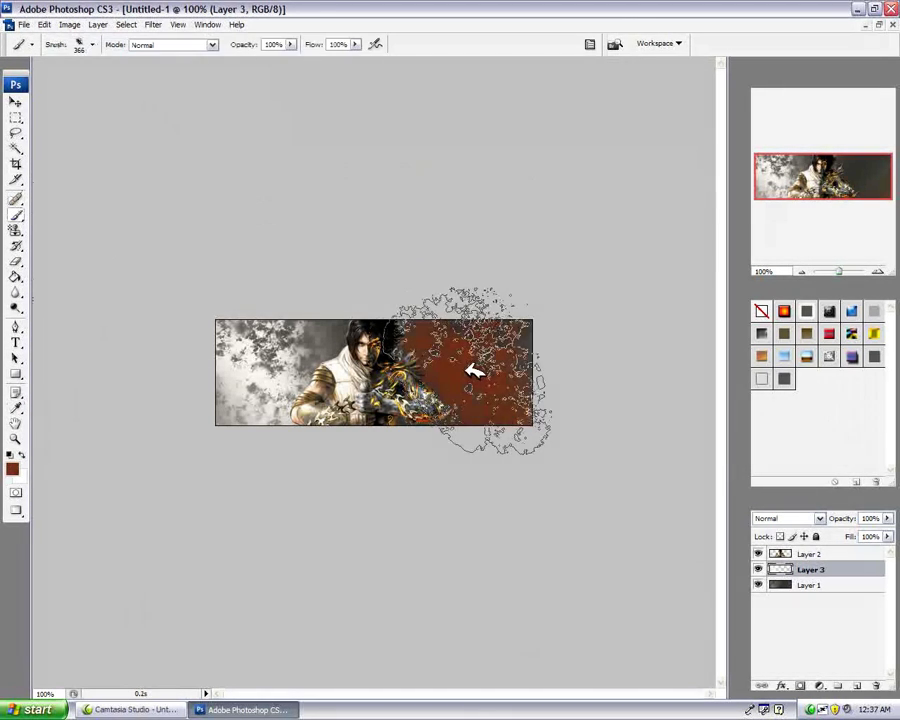
Apply a Motion Blur to Layer 3 with an angle of 43° and a distance of 998 pixels
click(153, 25)
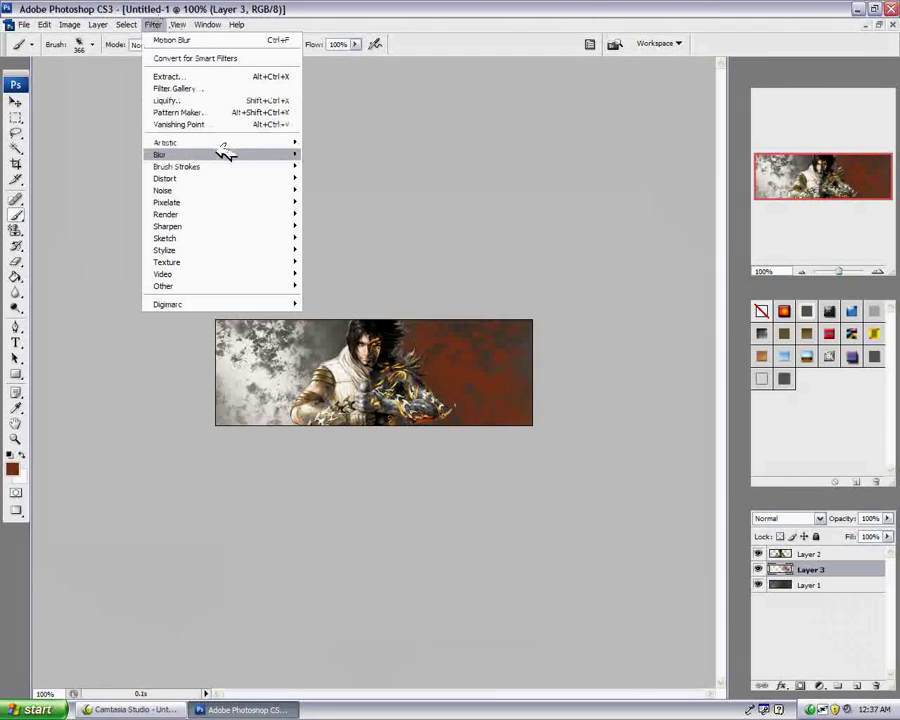
mouse_move(225, 152)
click(352, 227)
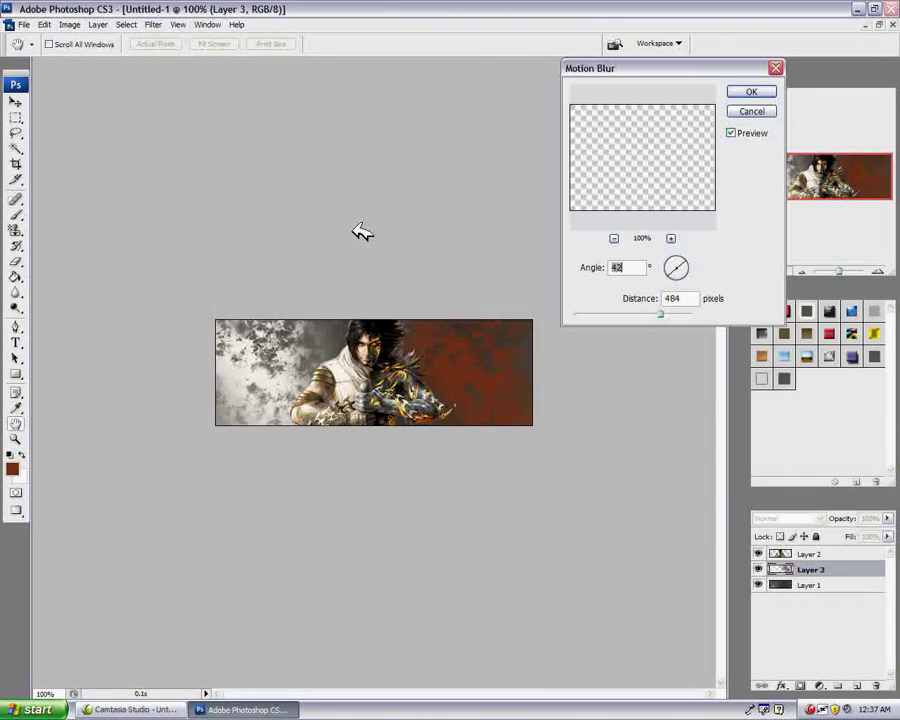
click(681, 271)
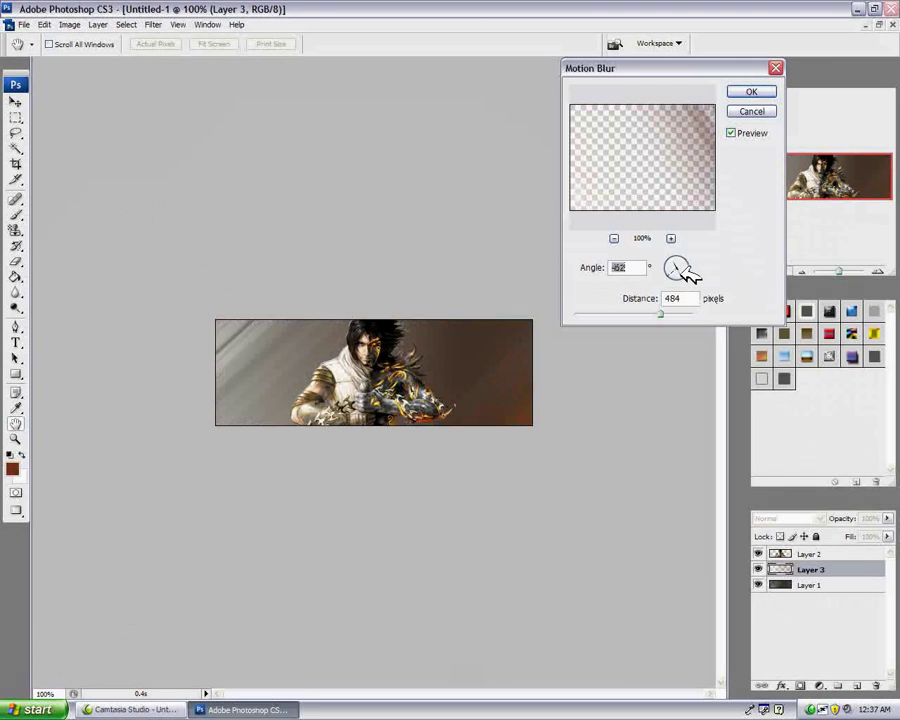
drag(684, 268, 679, 269)
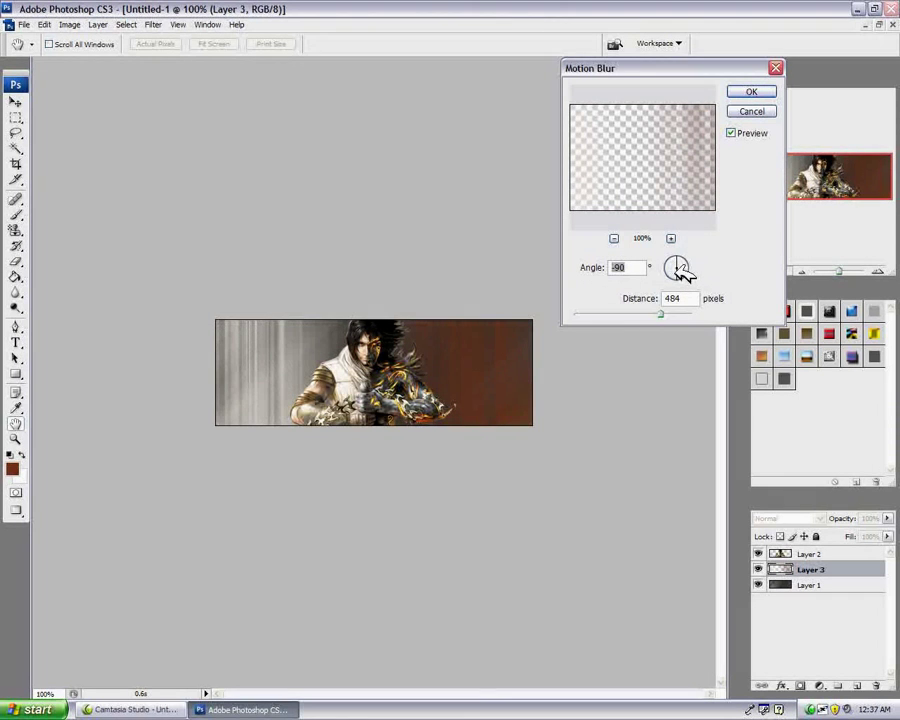
mouse_move(670, 315)
mouse_down()
mouse_move(610, 314)
mouse_move(693, 314)
mouse_up()
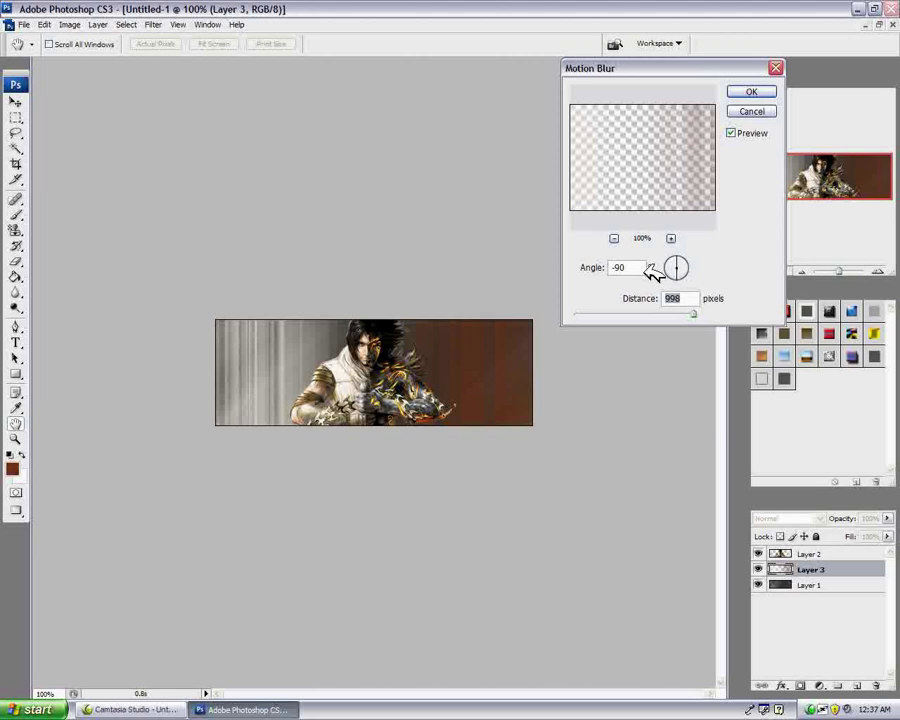
click(678, 271)
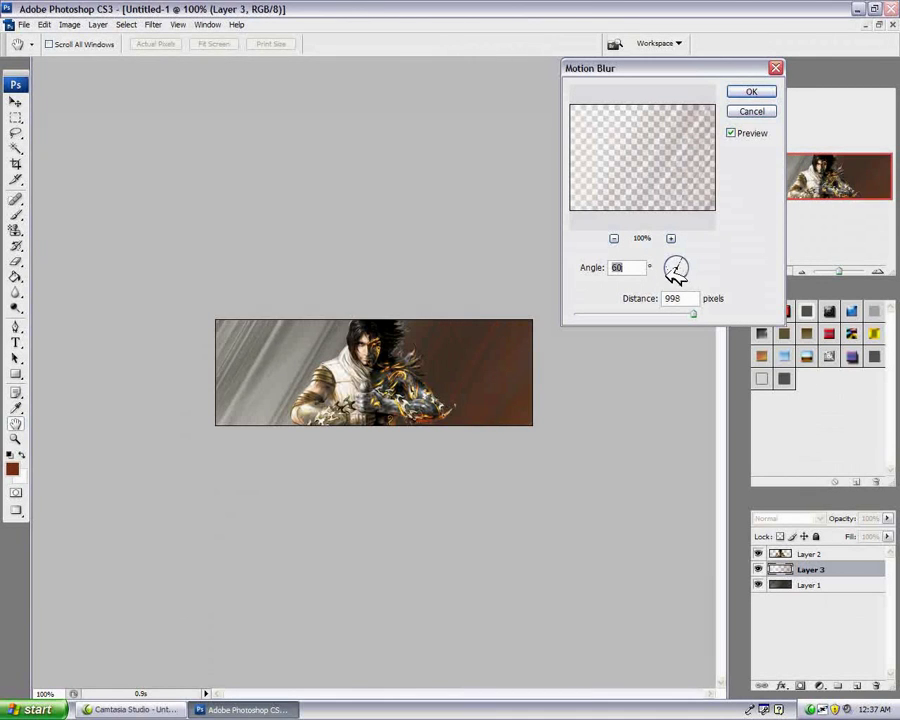
click(671, 269)
click(675, 270)
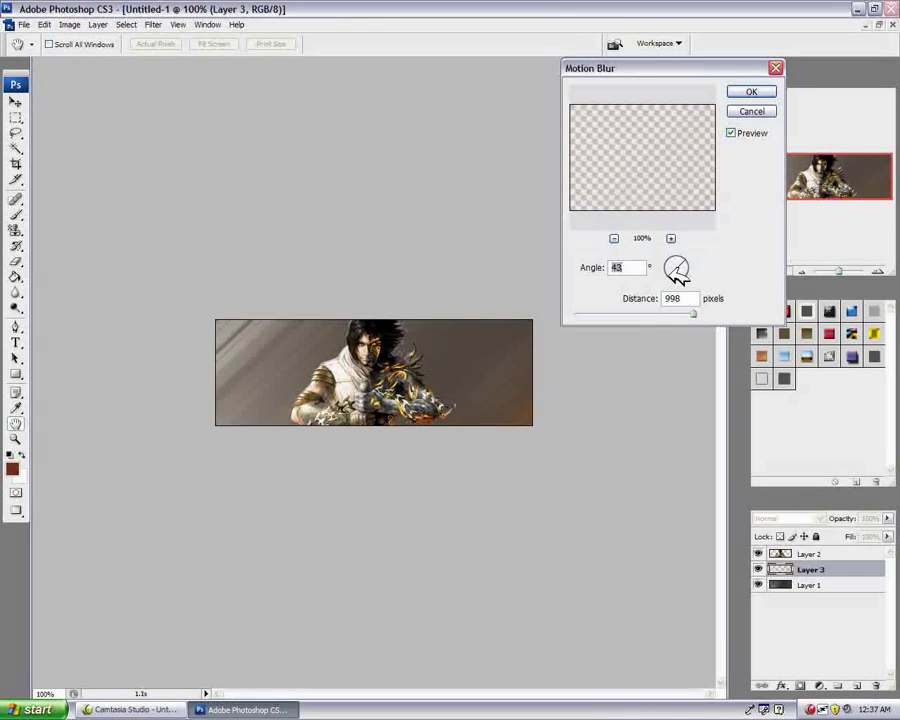
click(751, 92)
Add a new empty layer above Layer 3 with Normal mode and 100% opacity
key(b)
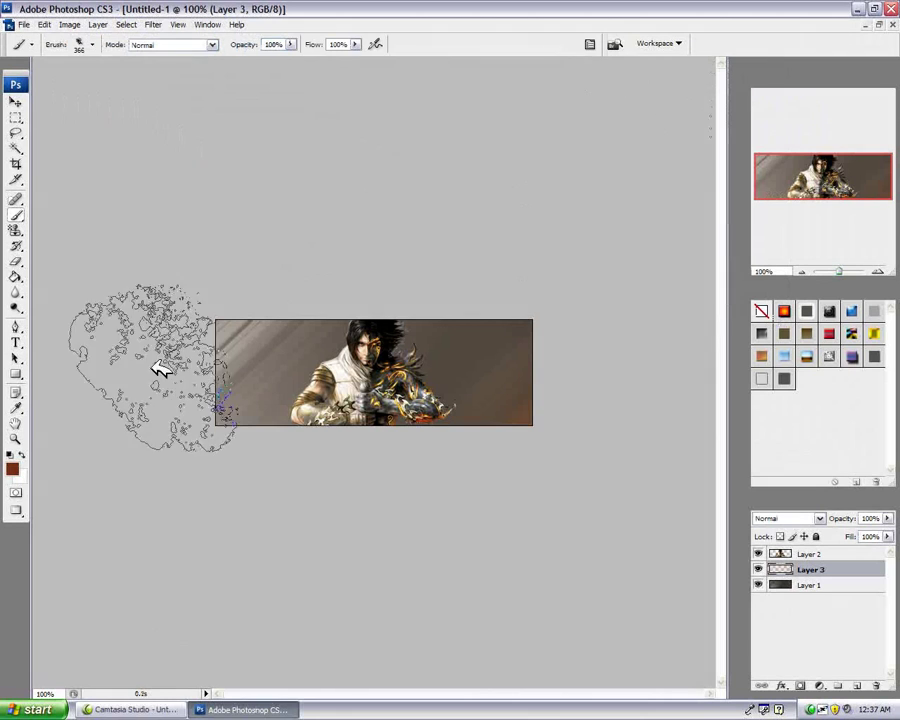
click(97, 24)
mouse_move(200, 40)
click(259, 40)
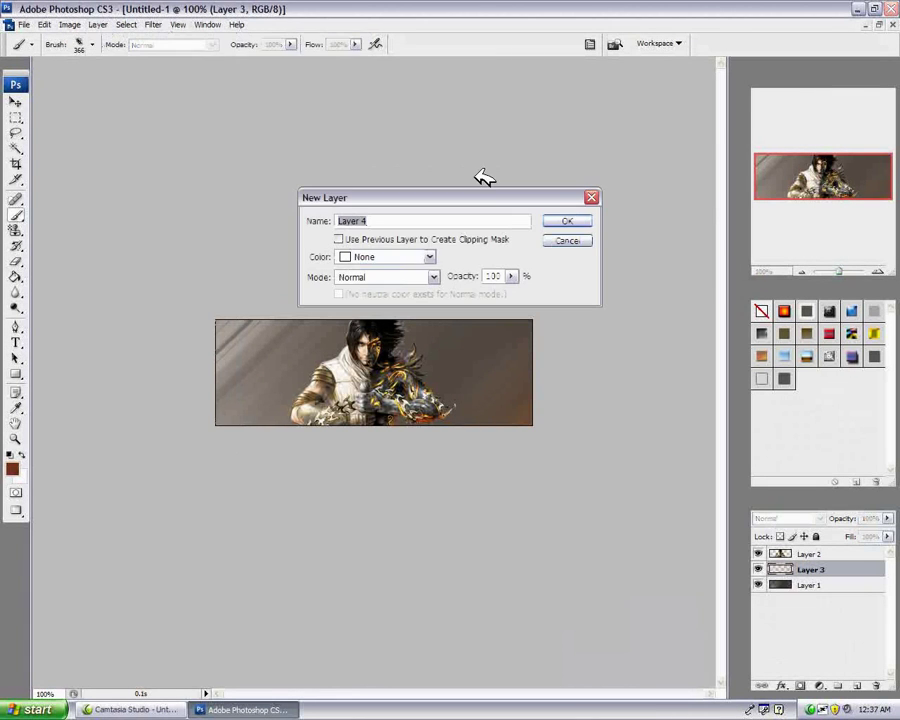
click(570, 218)
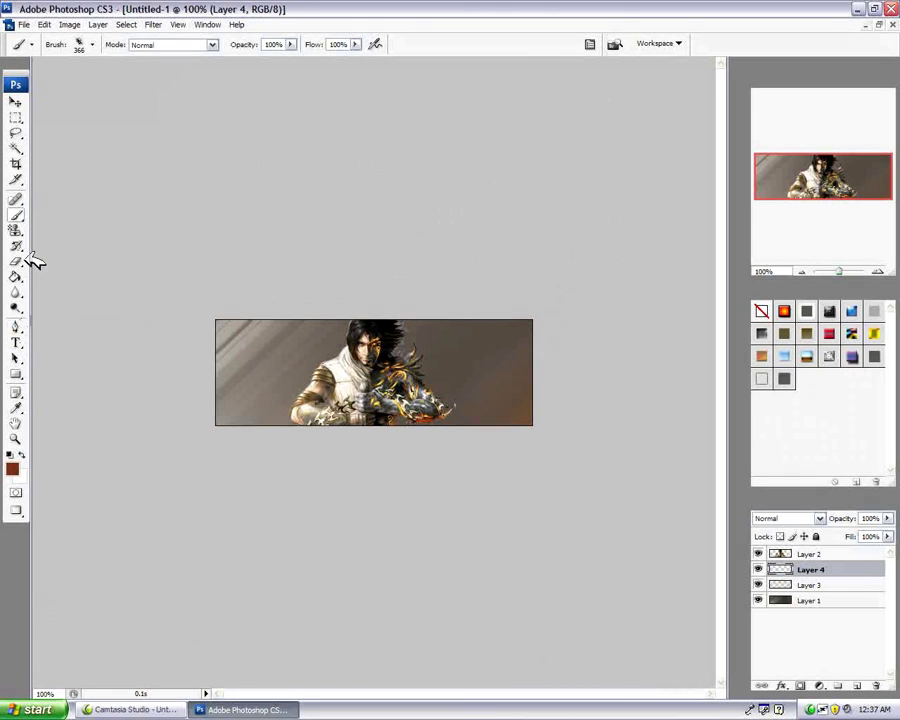
Sample off-white from the character's clothing as the foreground colour
click(92, 44)
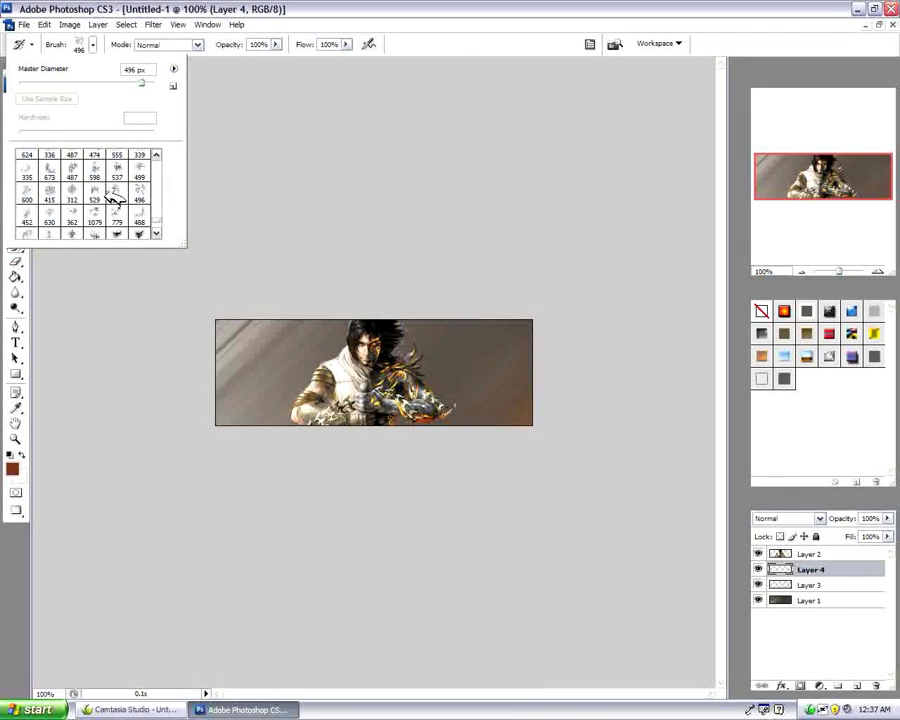
scroll(115, 198, down, 2)
click(139, 229)
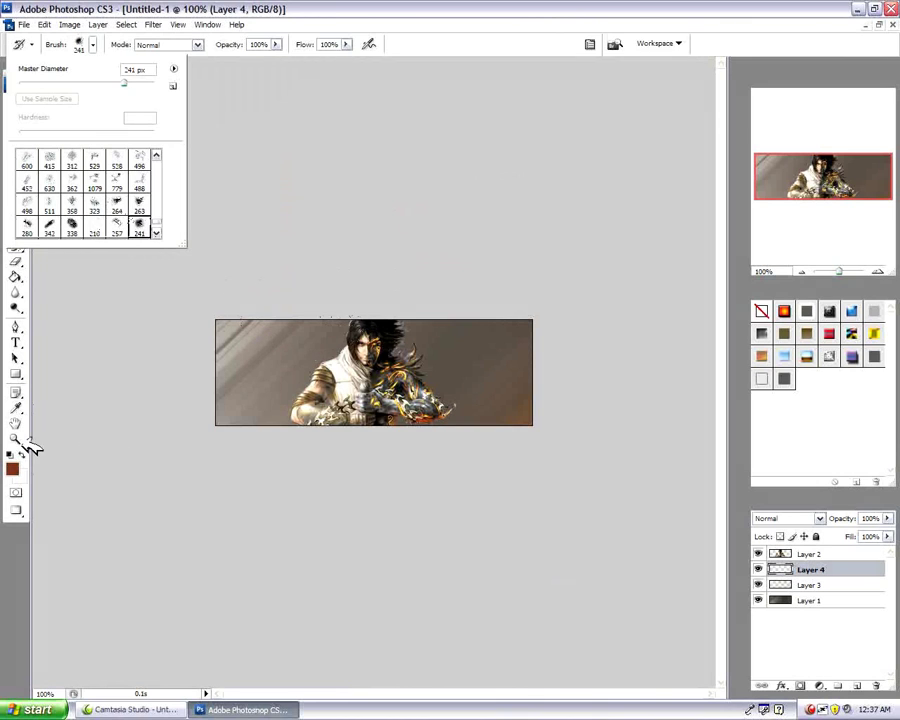
key(i)
click(218, 304)
Try stamping off-white with the 366 px splatter brush left of the character on Layer 4, and undo it
click(15, 214)
drag(222, 335, 258, 395)
click(44, 24)
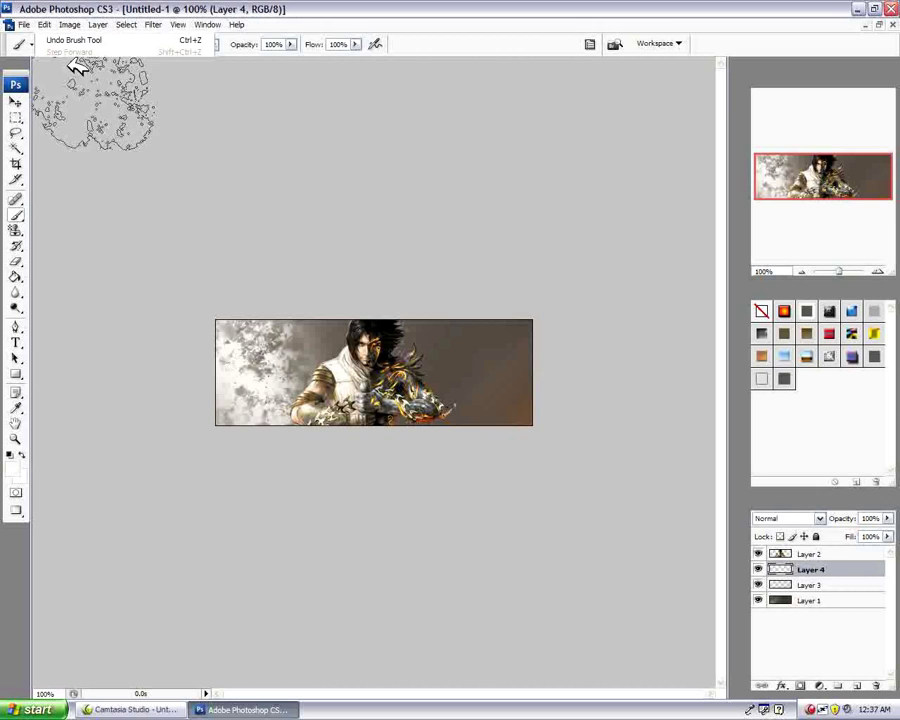
click(74, 40)
Choose the 264 px splatter brush and stamp off-white on Layer 4 left of the character
click(92, 44)
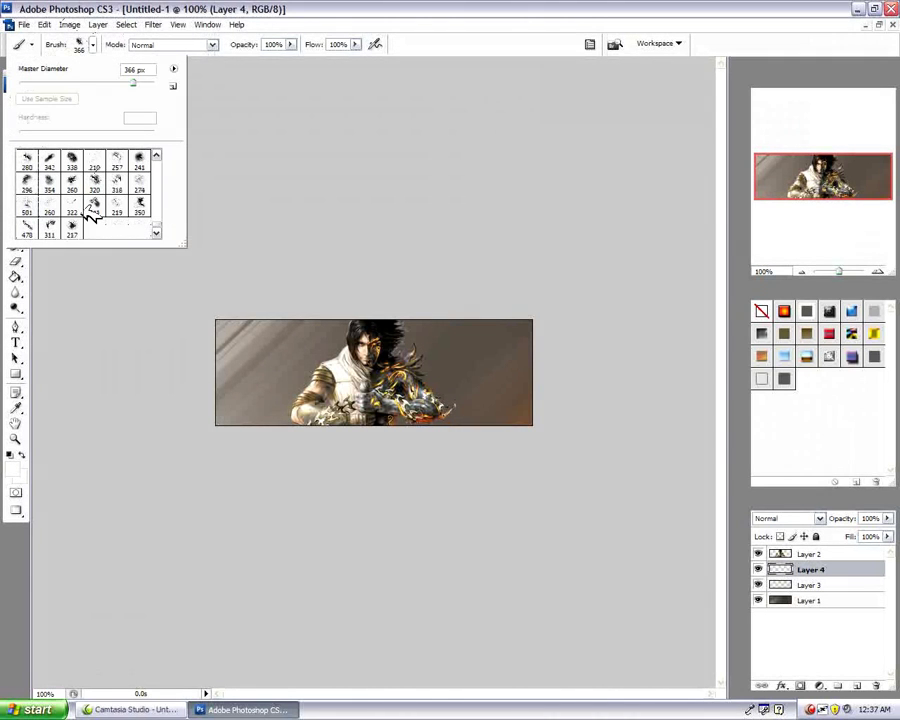
click(78, 228)
click(48, 204)
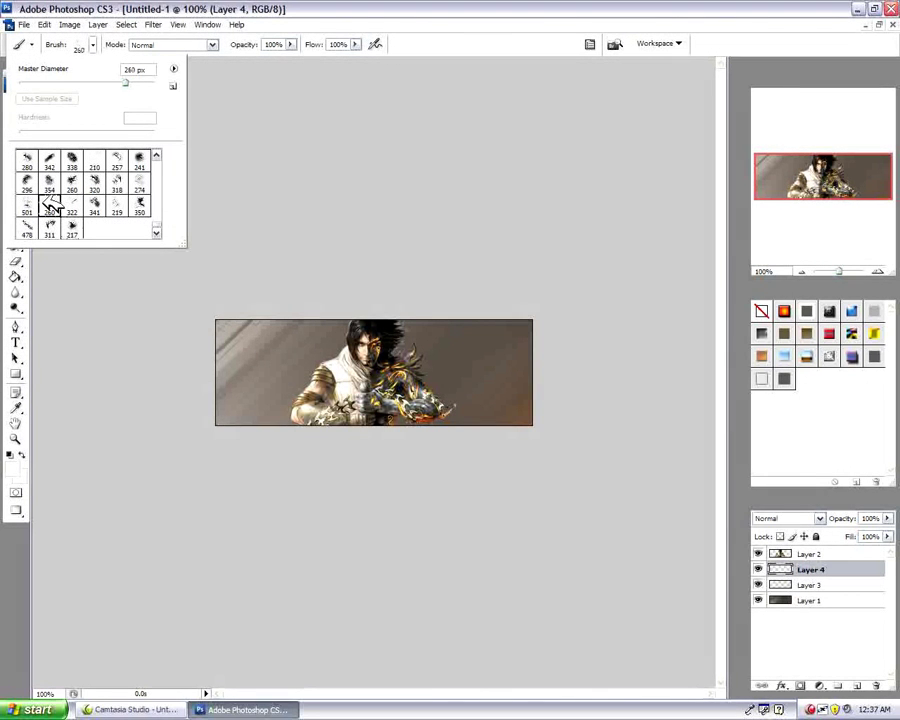
click(71, 180)
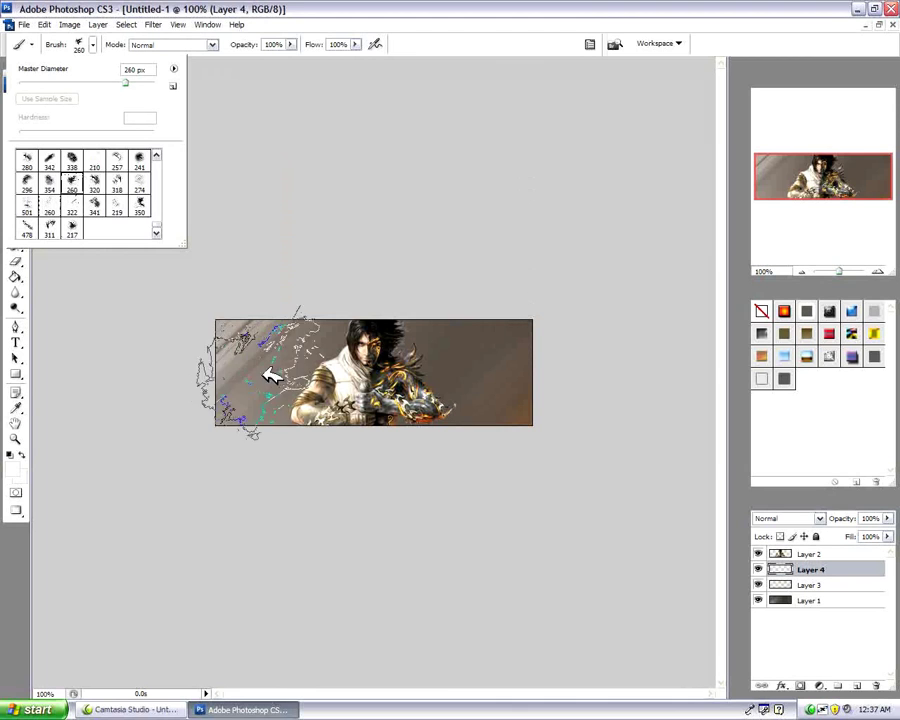
scroll(132, 210, down, 3)
click(117, 228)
click(270, 397)
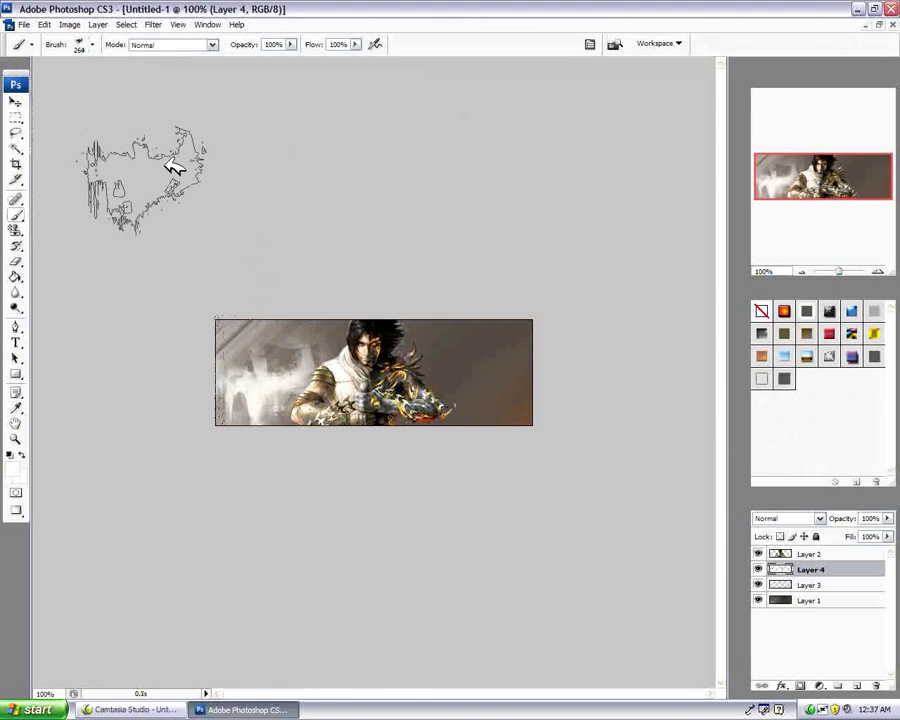
Sample golden orange from the armoured arm and stamp it with the 264 px brush right of the character
click(16, 406)
click(385, 405)
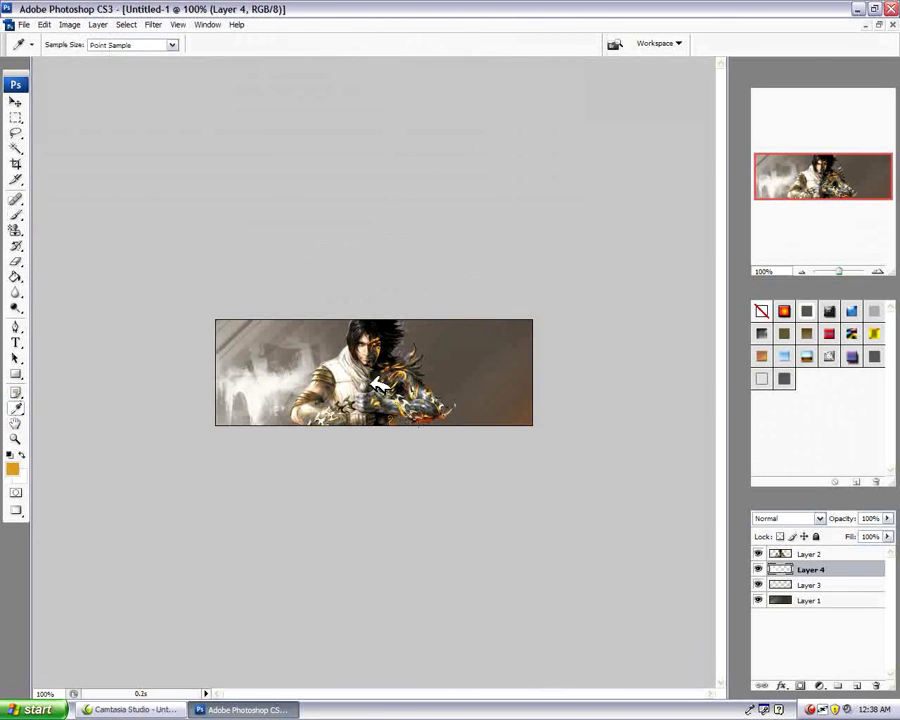
click(16, 215)
click(495, 408)
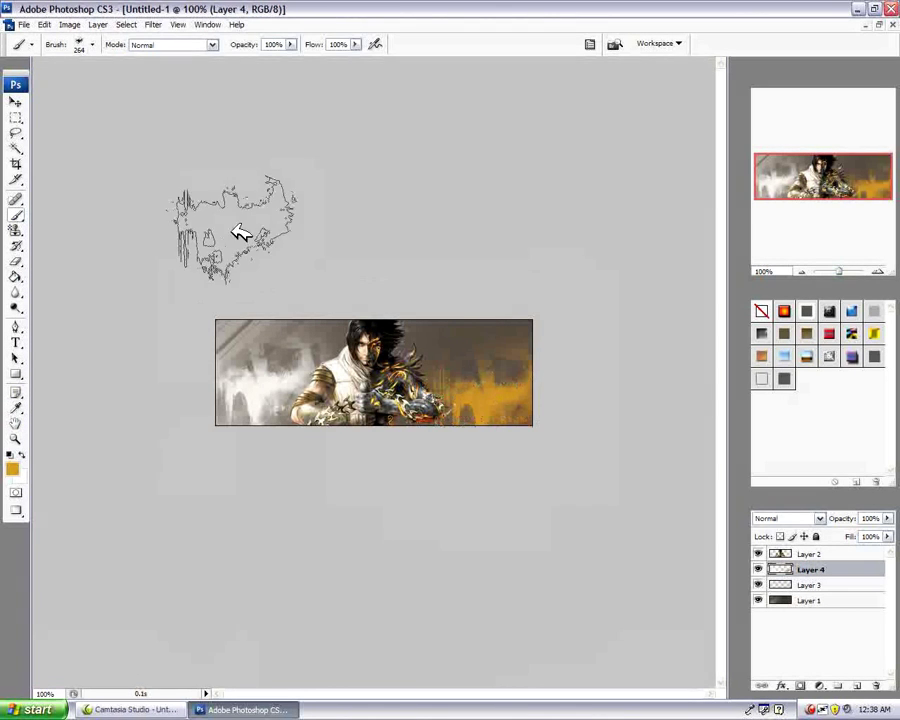
Sample pale cream from the character's clothing and stamp it with the 537 px splatter brush over the banner's upper left area
click(16, 406)
click(347, 380)
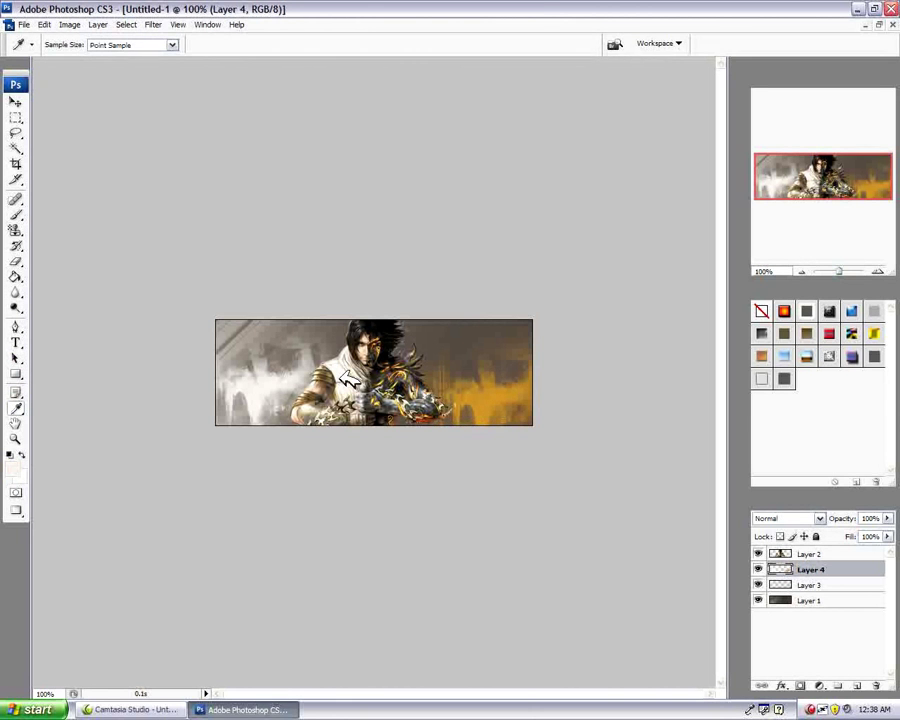
click(16, 215)
click(92, 44)
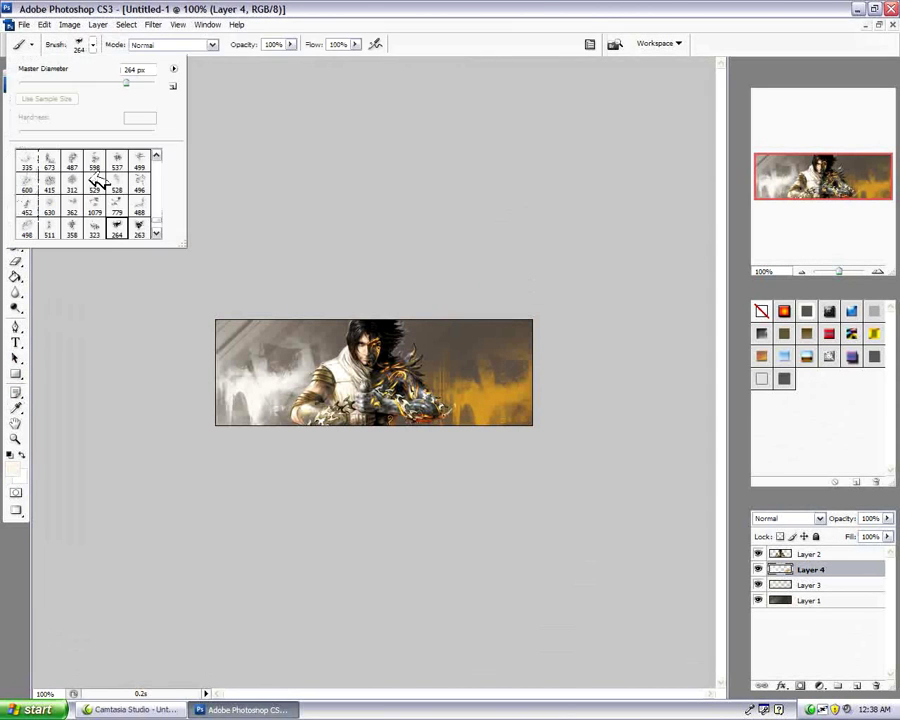
click(117, 207)
key(Return)
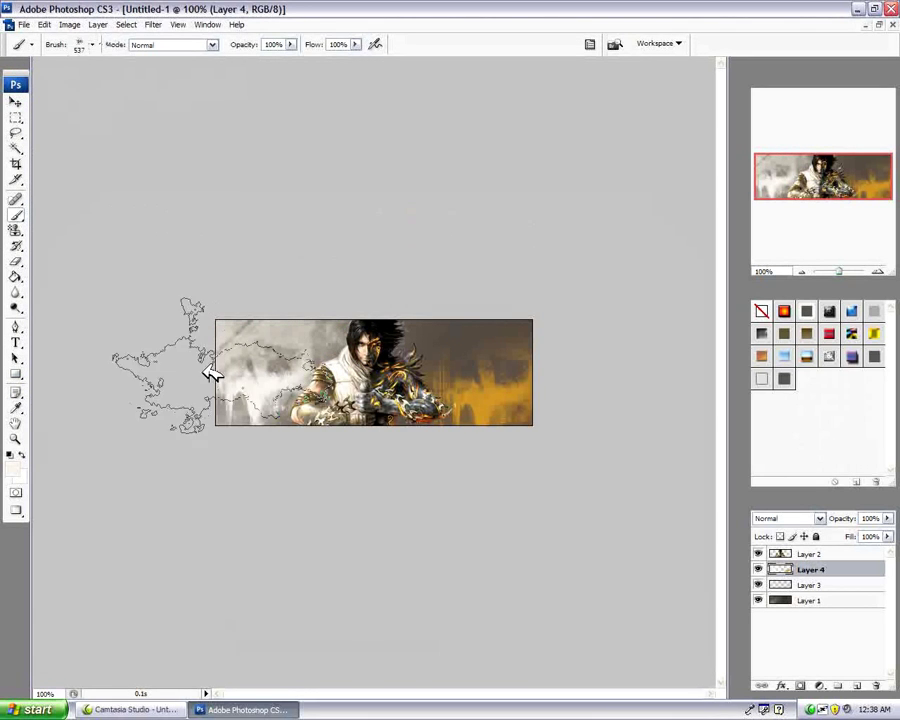
Sample greyish brown from the character's bare forearm and stamp it with the 452 px splatter brush over the banner's left side
click(22, 402)
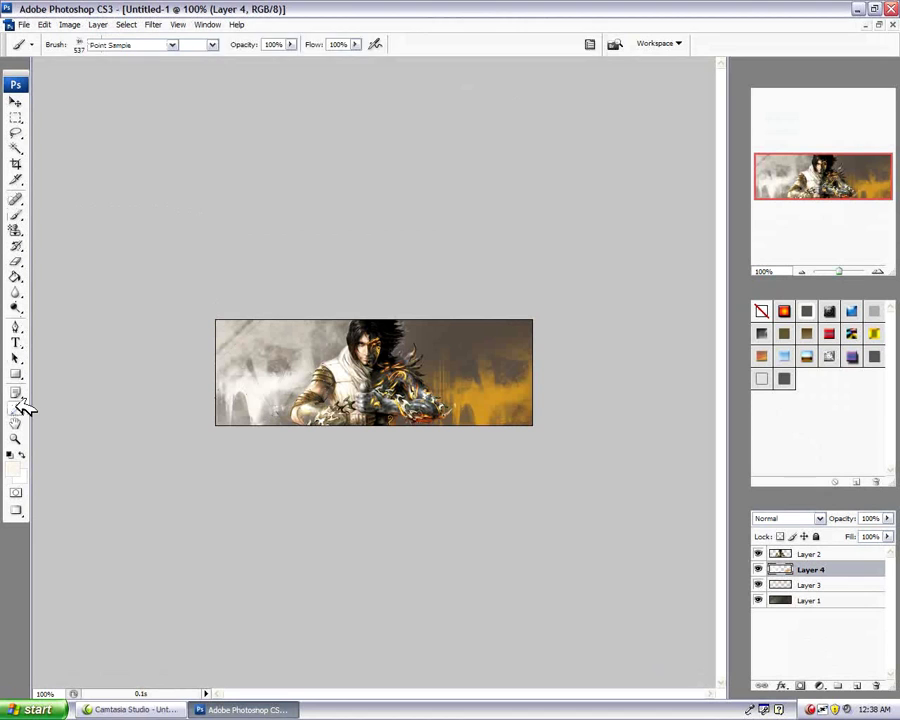
click(313, 418)
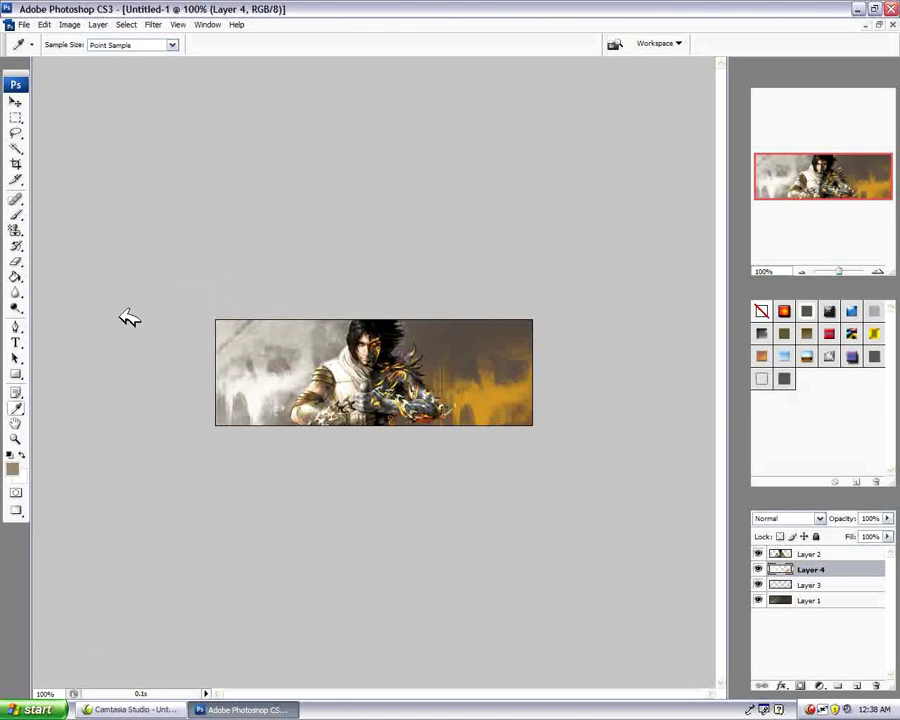
click(16, 214)
click(92, 44)
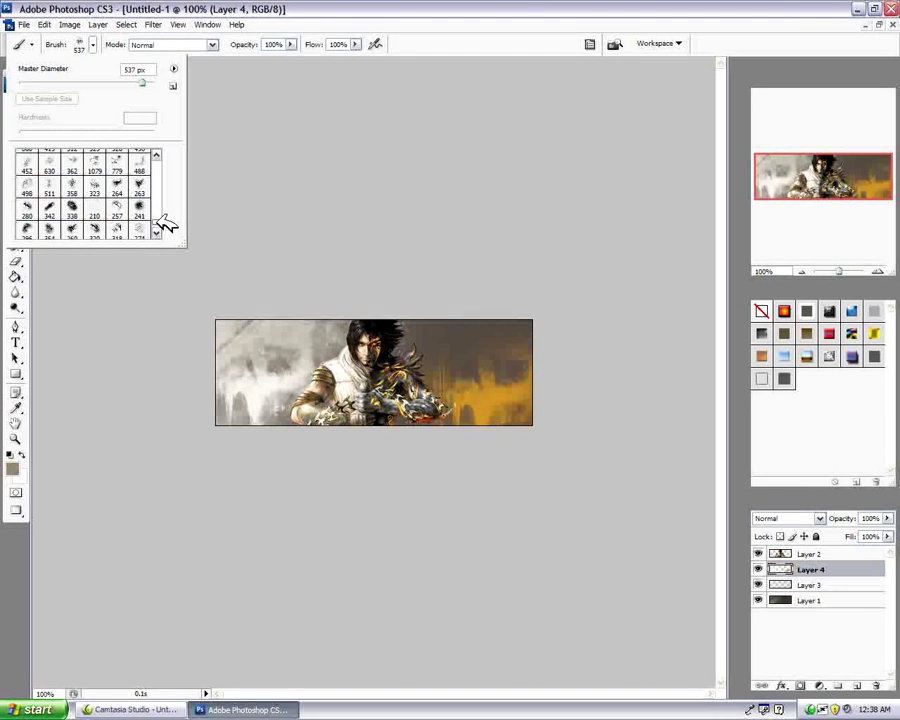
click(47, 206)
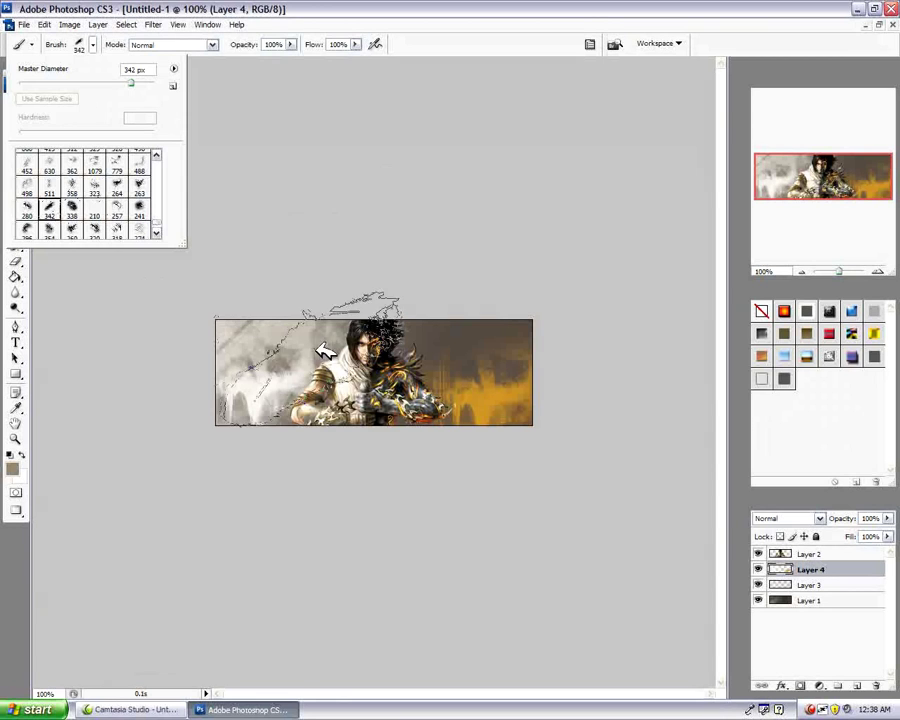
double_click(33, 164)
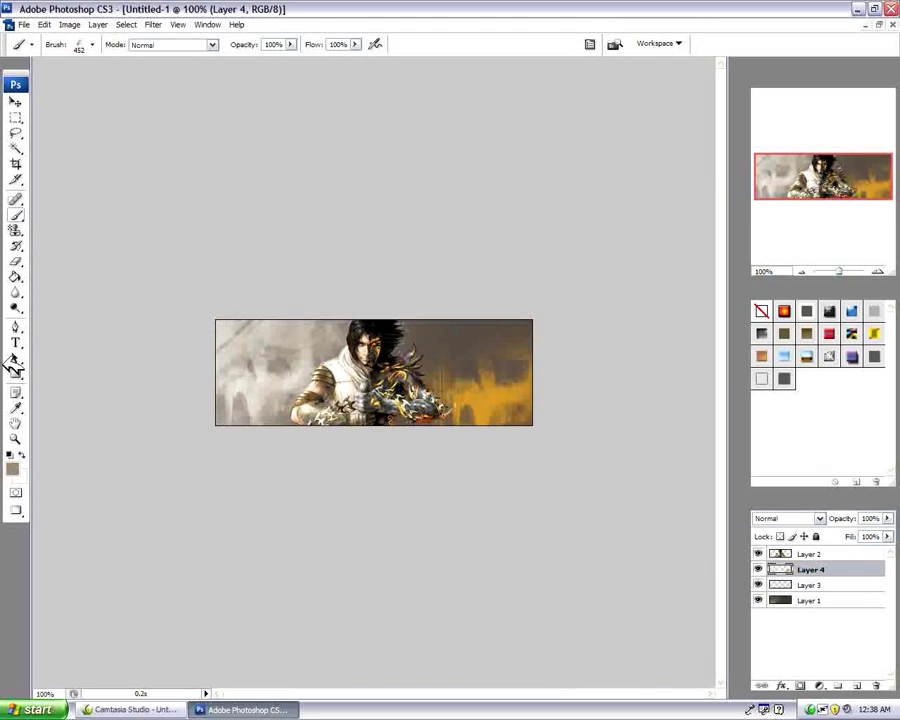
Sample a tan colour from the character's forearm and choose the 362 px splatter brush
click(16, 407)
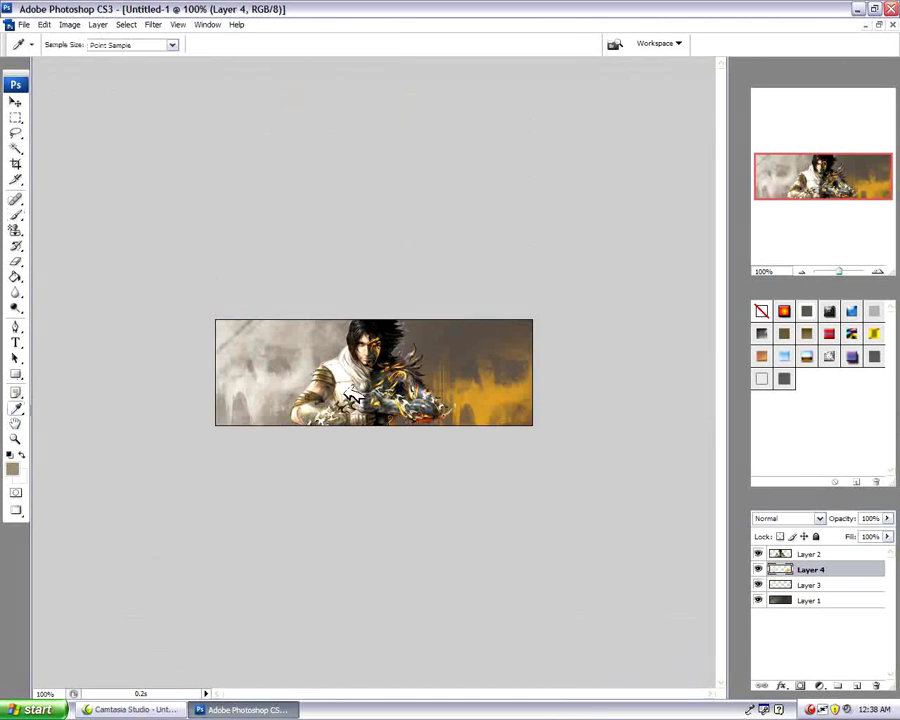
click(397, 374)
click(352, 410)
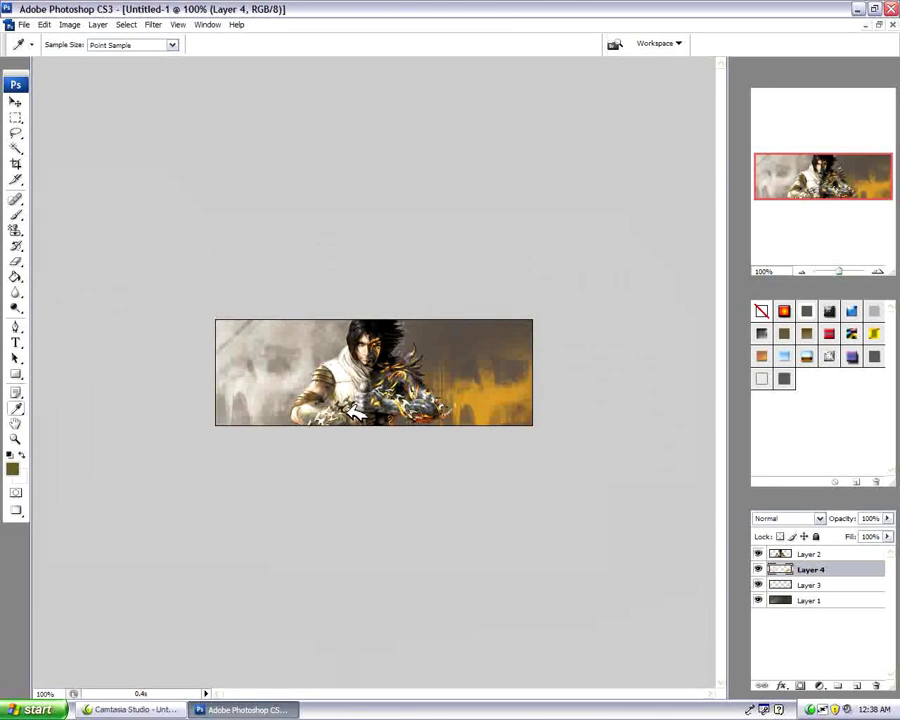
click(15, 213)
click(90, 45)
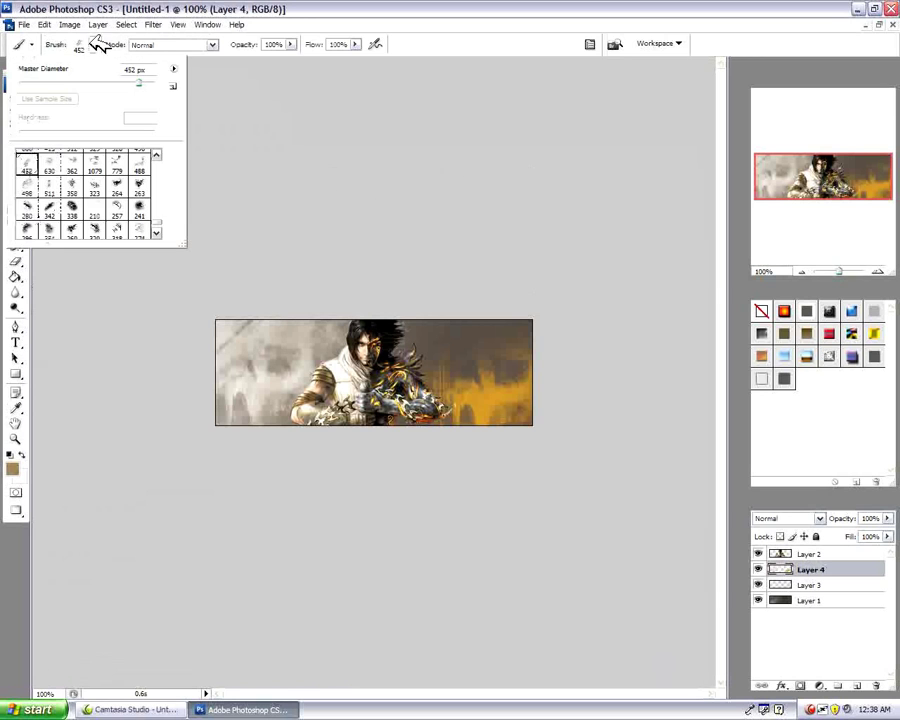
click(74, 163)
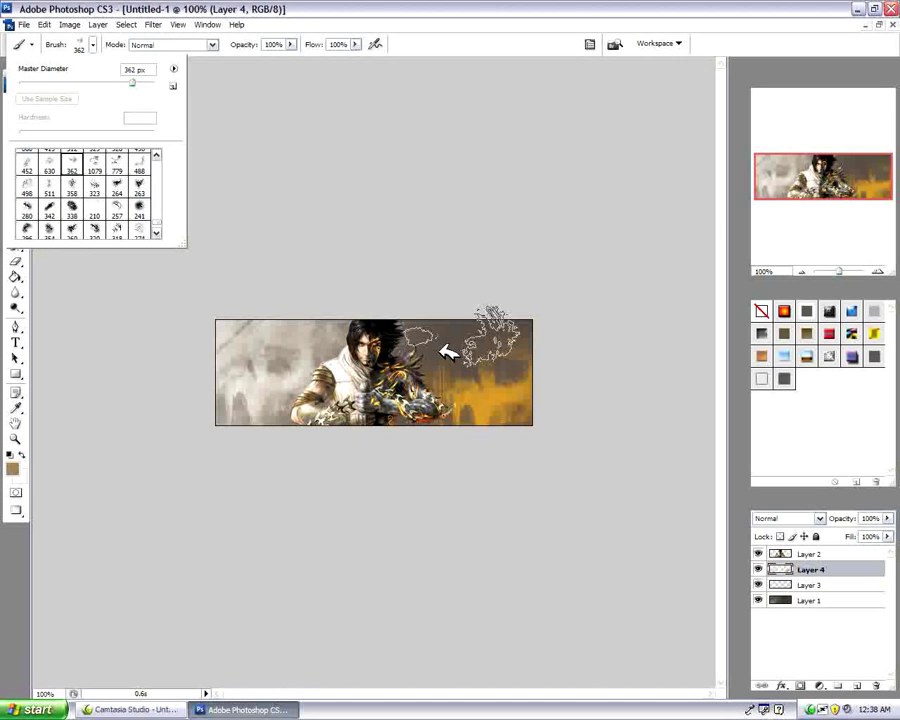
Try stamping tan with the 362 px brush over the banner's upper right area, and undo it
key(Return)
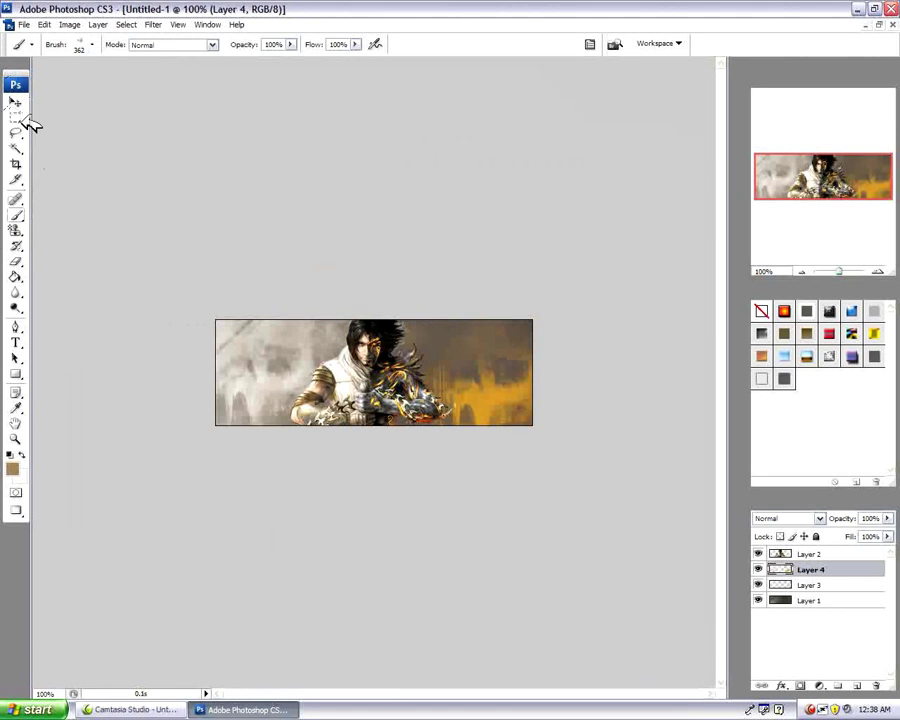
click(44, 24)
click(56, 64)
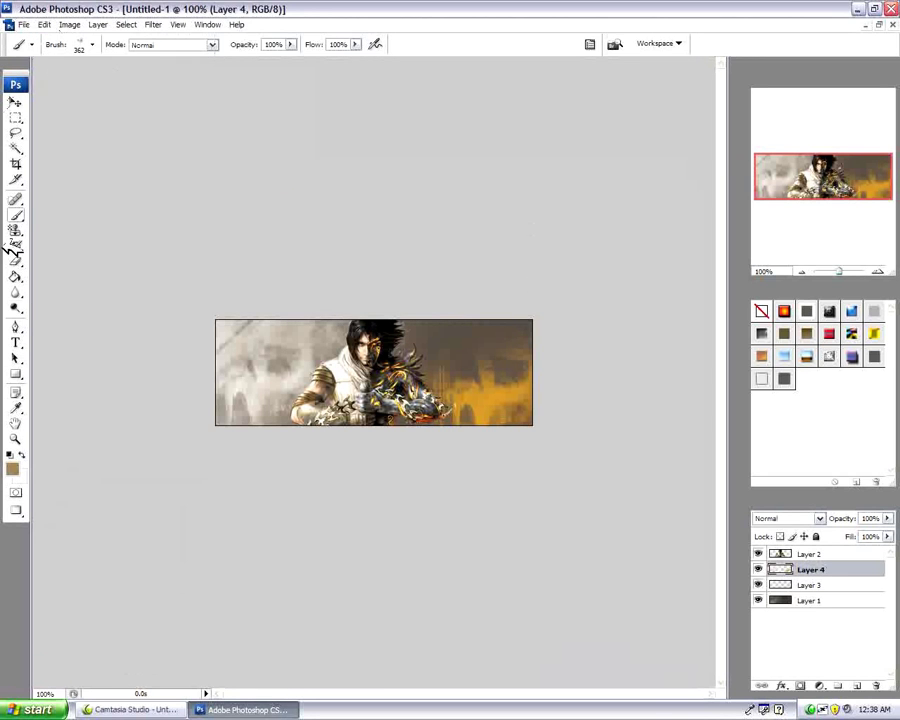
Sample reddish orange from the glowing armoured arm and stamp it with the 362 px brush at the banner's upper right
click(16, 407)
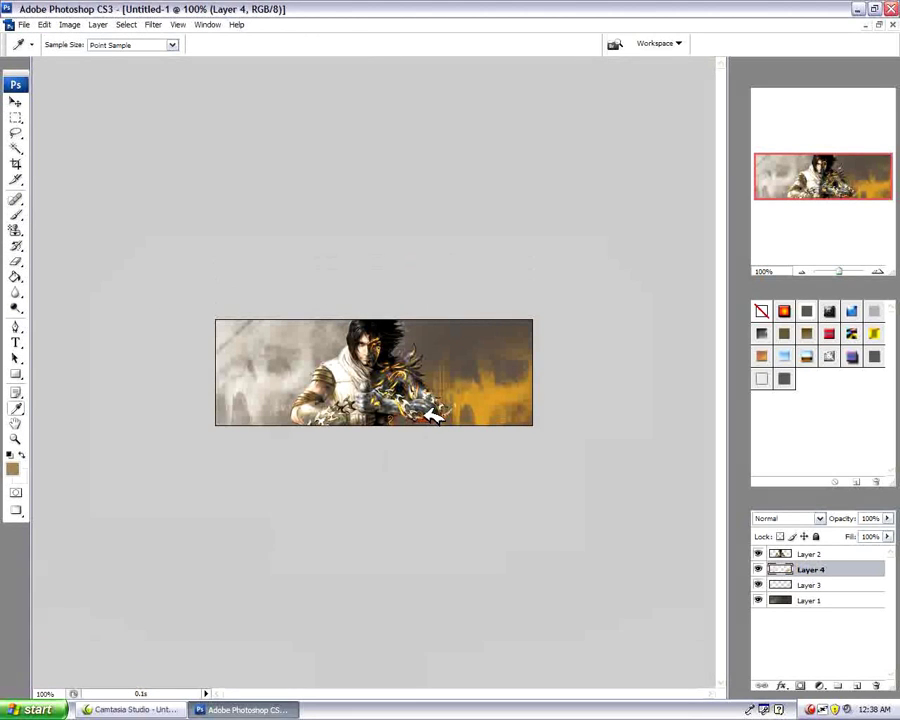
click(18, 212)
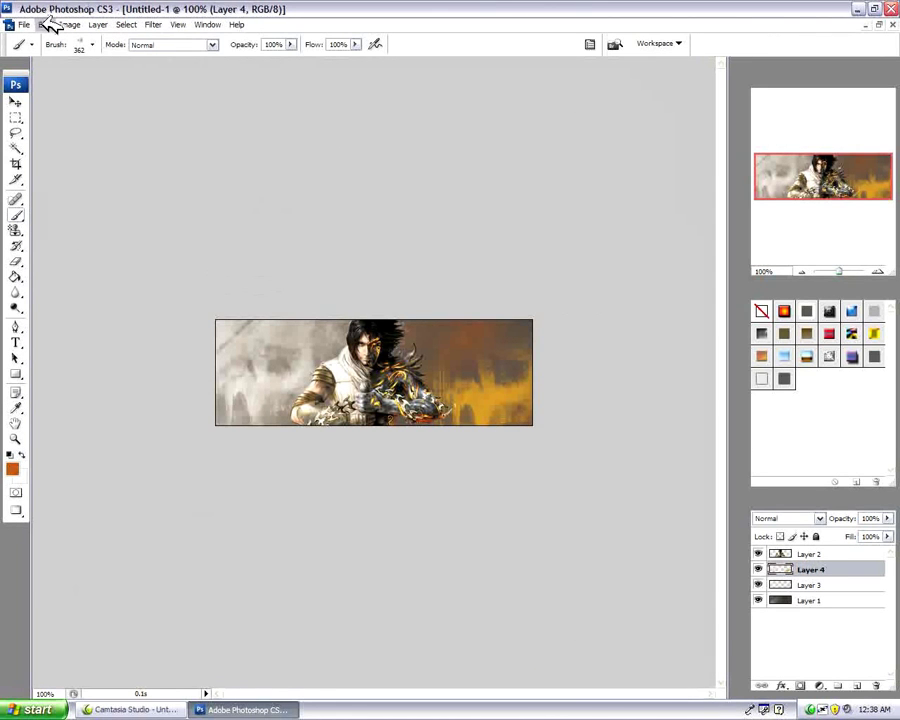
Choose the 219 px splatter brush and stamp reddish orange at the banner's upper right corner
click(78, 40)
scroll(100, 190, down, 2)
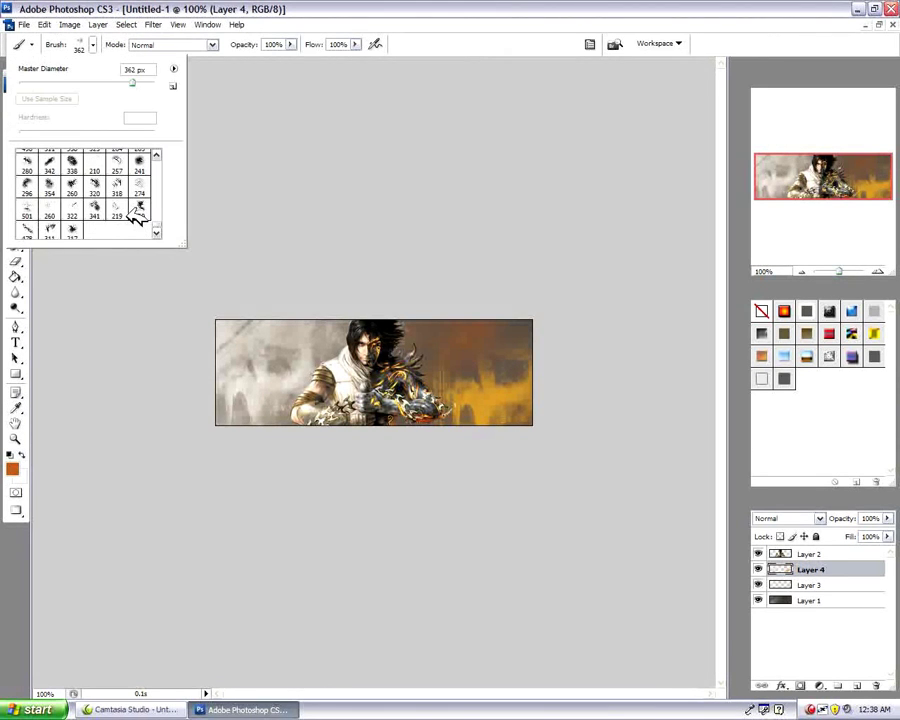
click(116, 208)
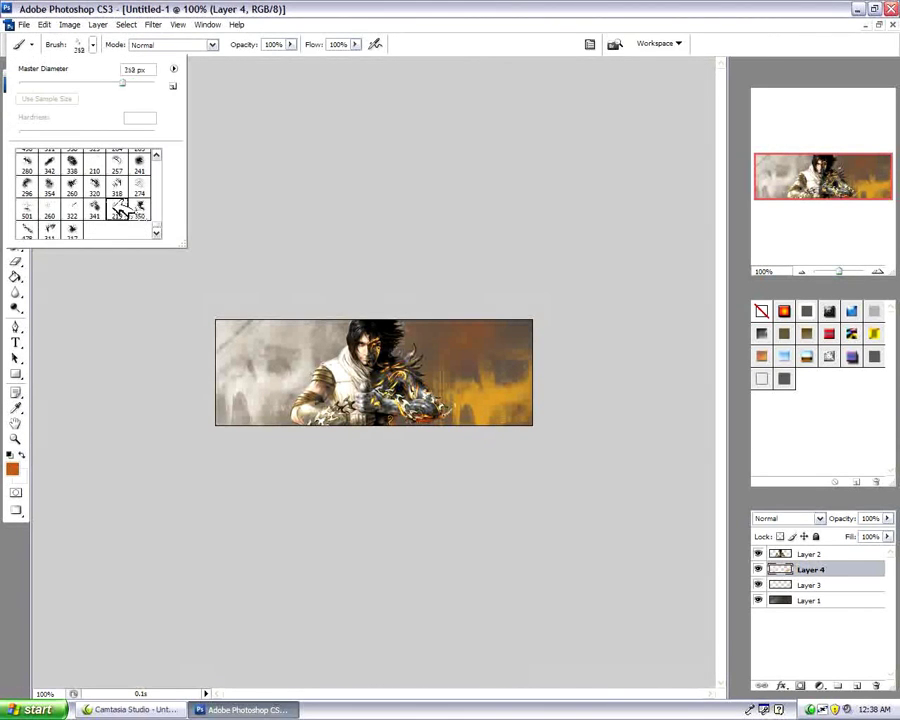
click(522, 318)
Try stamping reddish orange with the 312 px splatter brush over the banner's right side, and undo it
click(90, 42)
scroll(112, 190, down, 5)
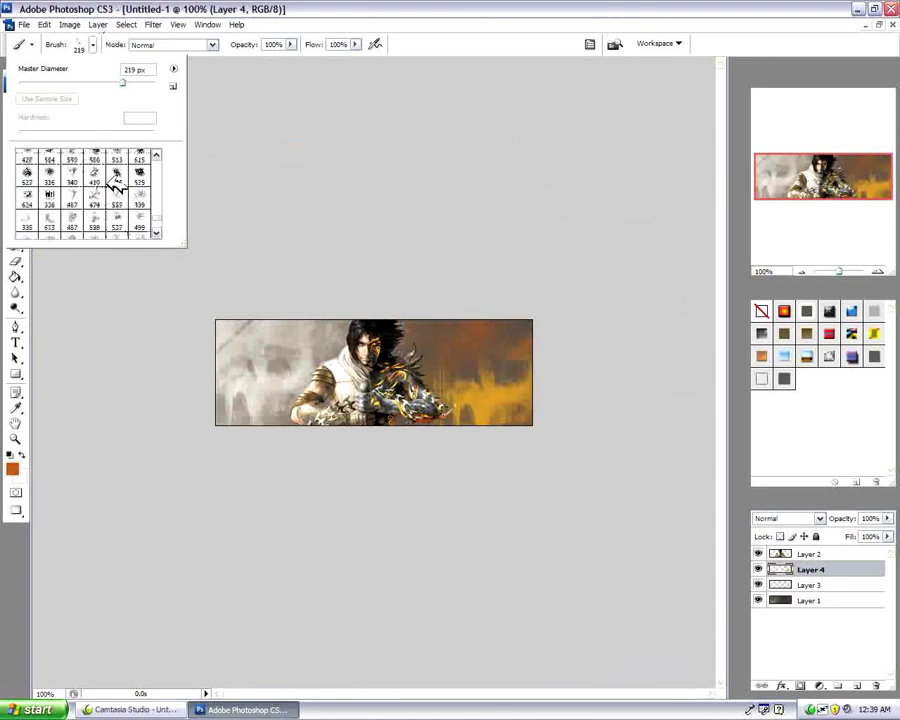
scroll(84, 194, down, 2)
click(74, 199)
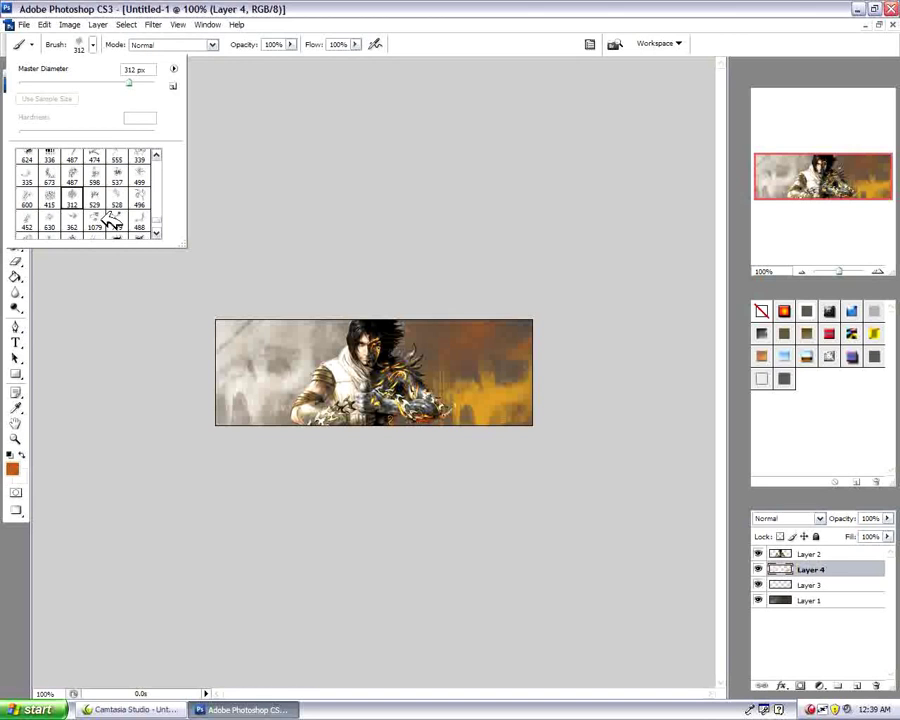
click(475, 380)
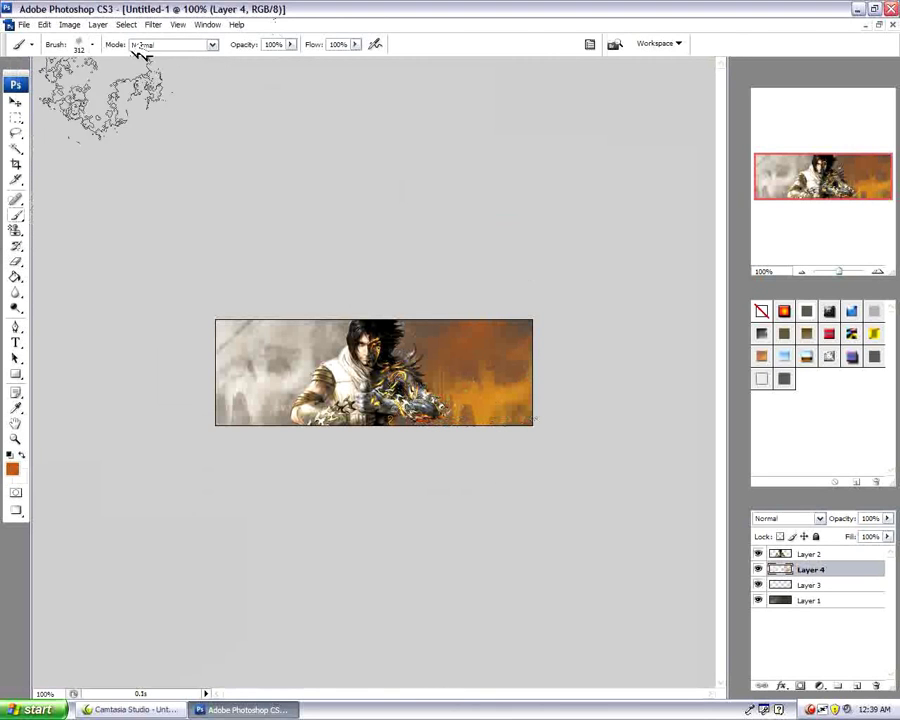
click(44, 24)
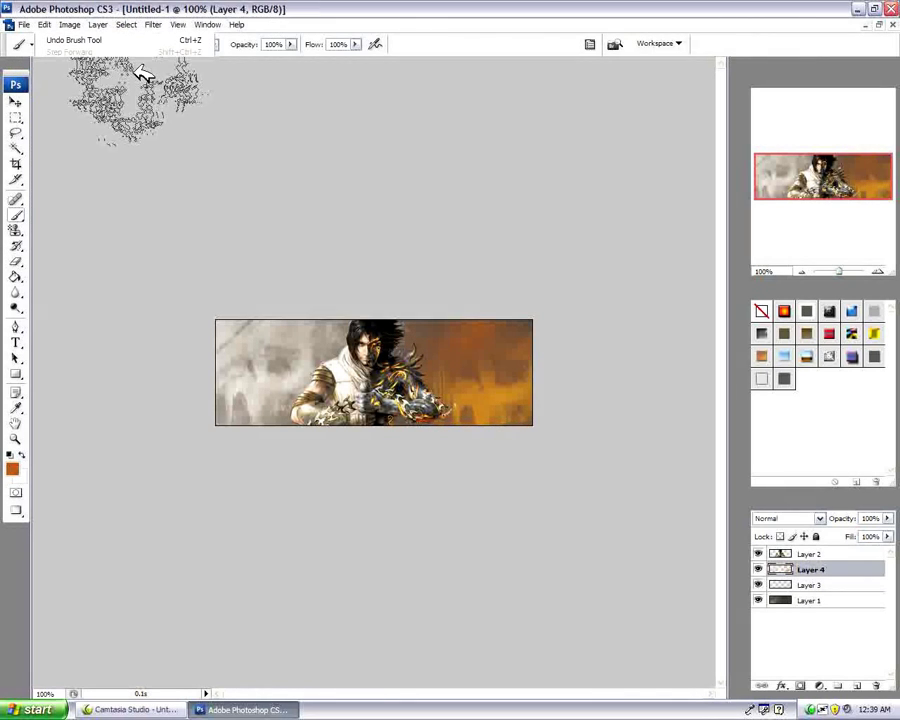
click(212, 45)
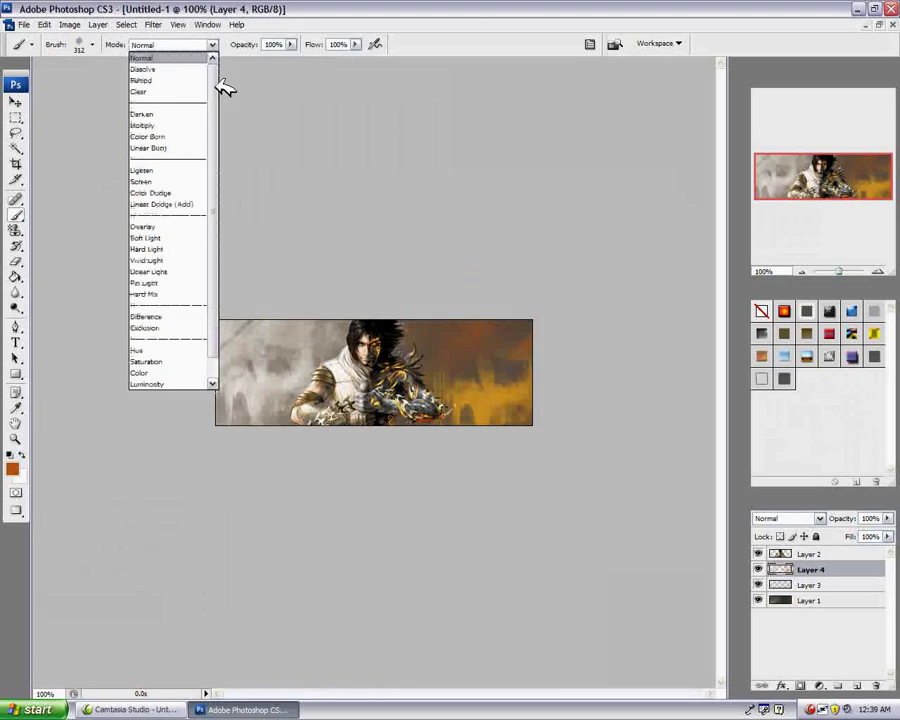
Apply the Spatter brush-stroke filter to Layer 4 with spray radius 10 and smoothness 5
click(155, 25)
click(155, 25)
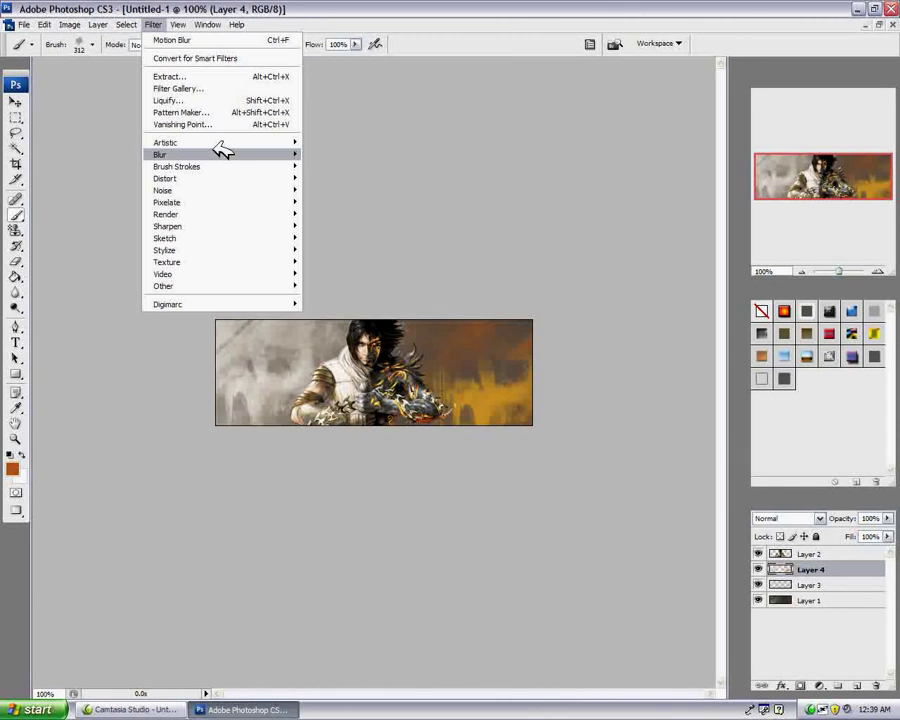
mouse_move(227, 164)
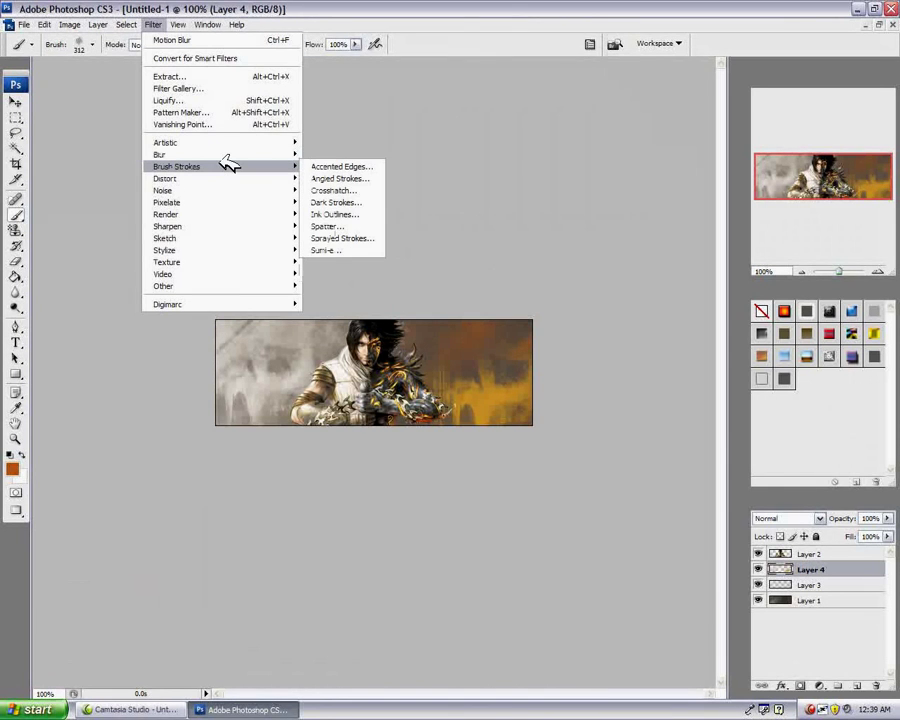
click(313, 160)
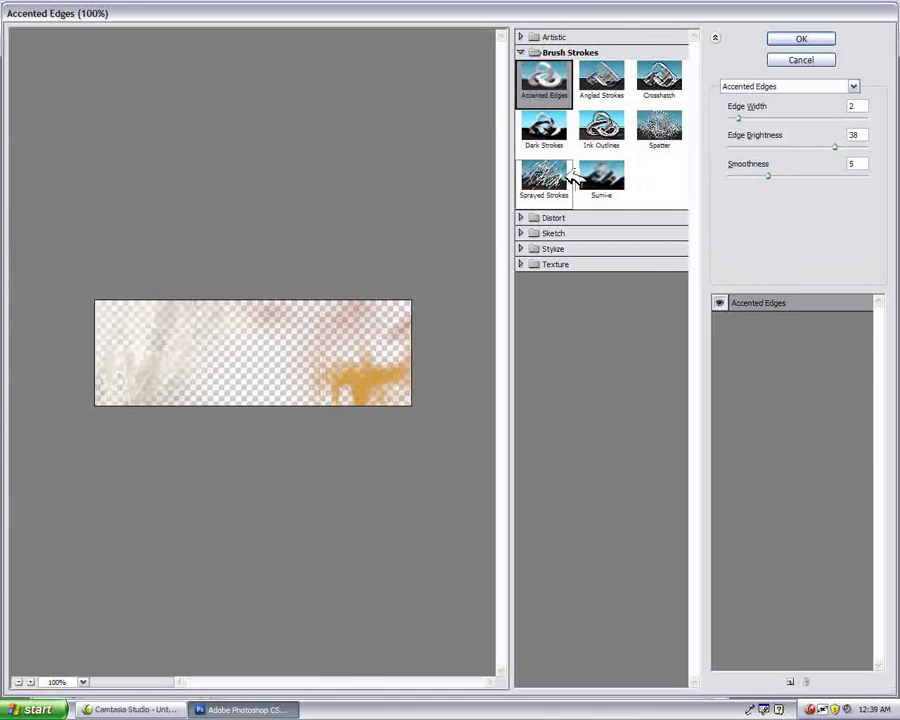
click(601, 177)
click(659, 127)
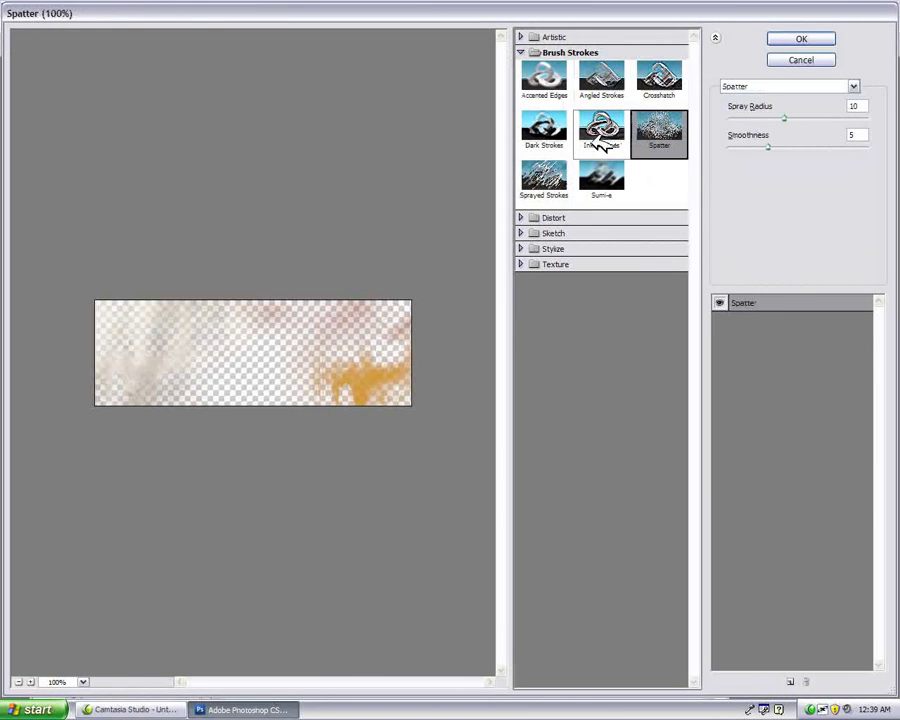
click(797, 40)
Apply the Spatter brush-stroke filter to Layer 3
drag(808, 569, 808, 585)
click(153, 24)
click(357, 190)
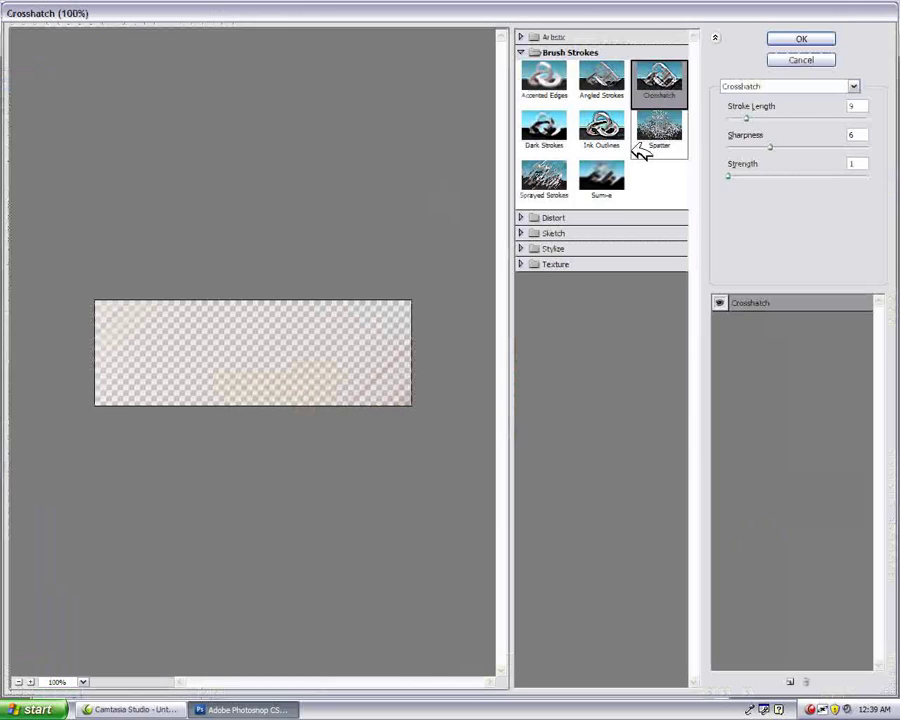
click(601, 177)
click(653, 133)
key(Return)
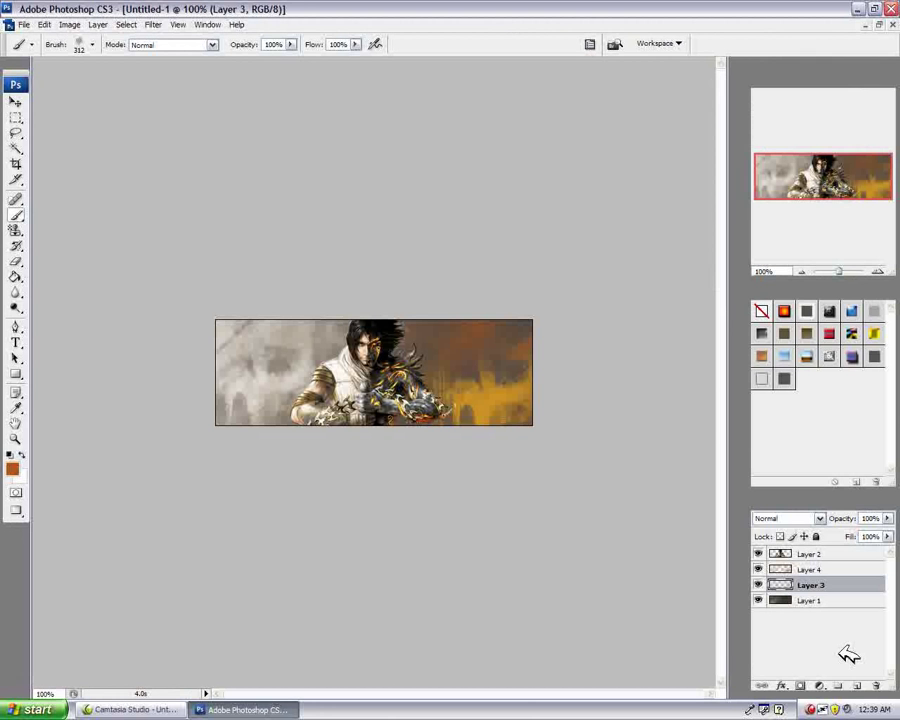
Apply the Dark Strokes filter to Layer 1 with balance 5, black intensity 6 and white intensity 2
click(816, 600)
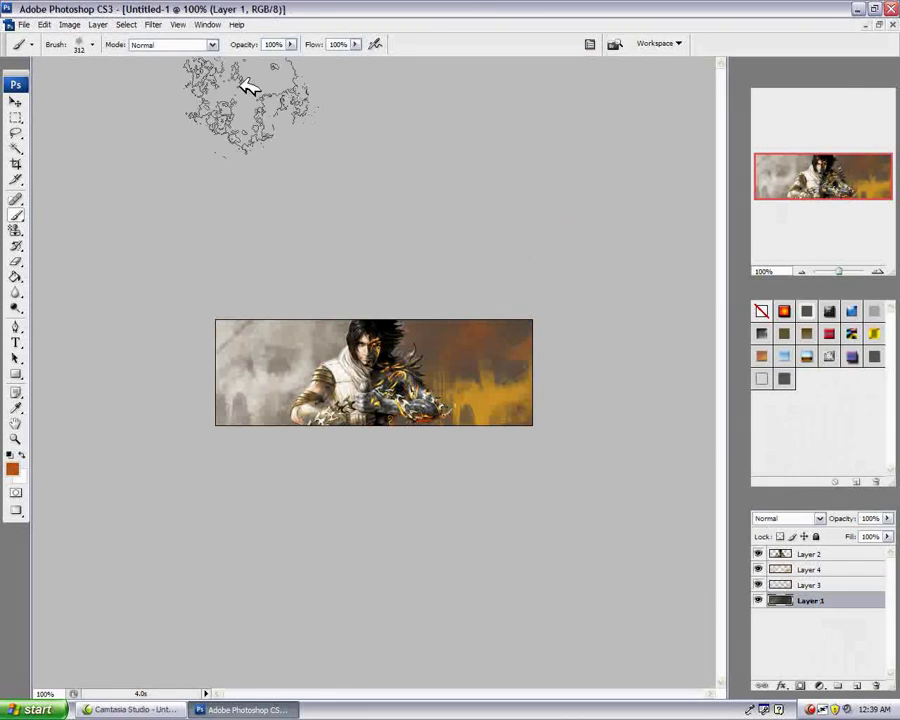
click(153, 24)
mouse_move(230, 166)
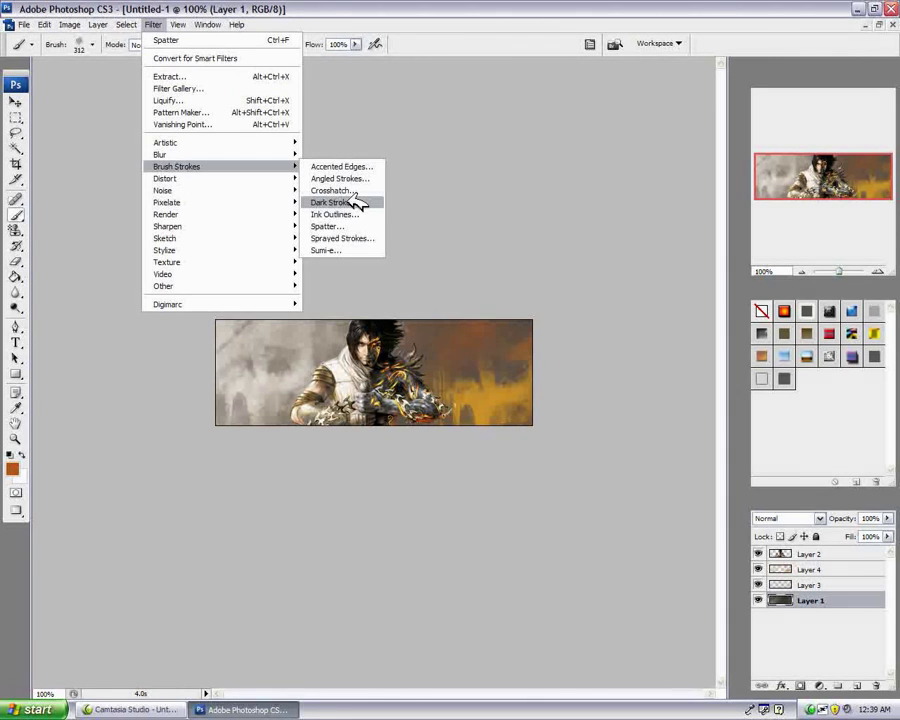
click(355, 202)
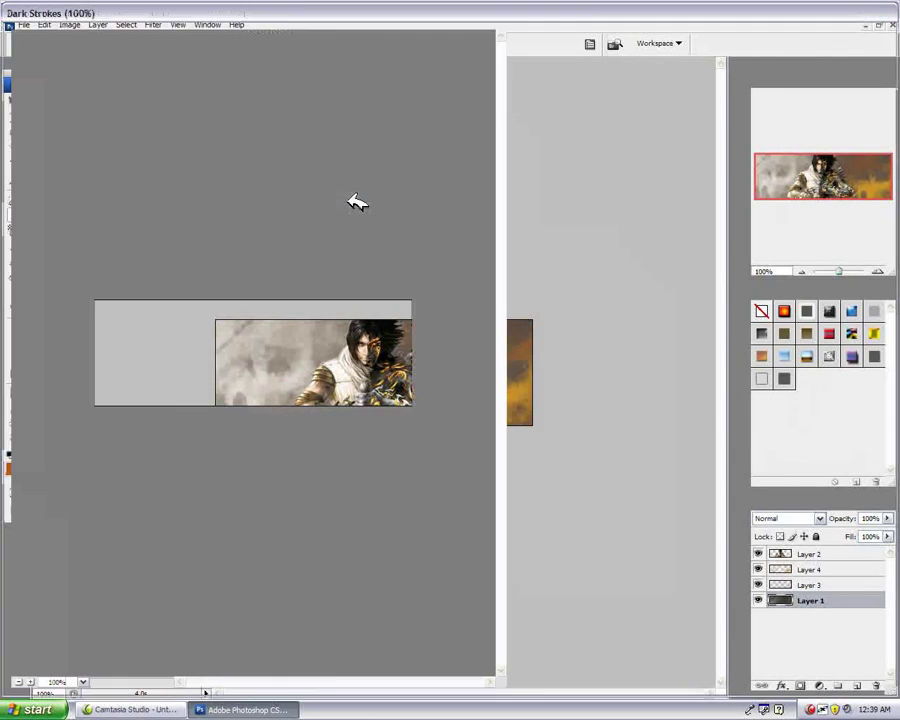
click(657, 132)
click(547, 127)
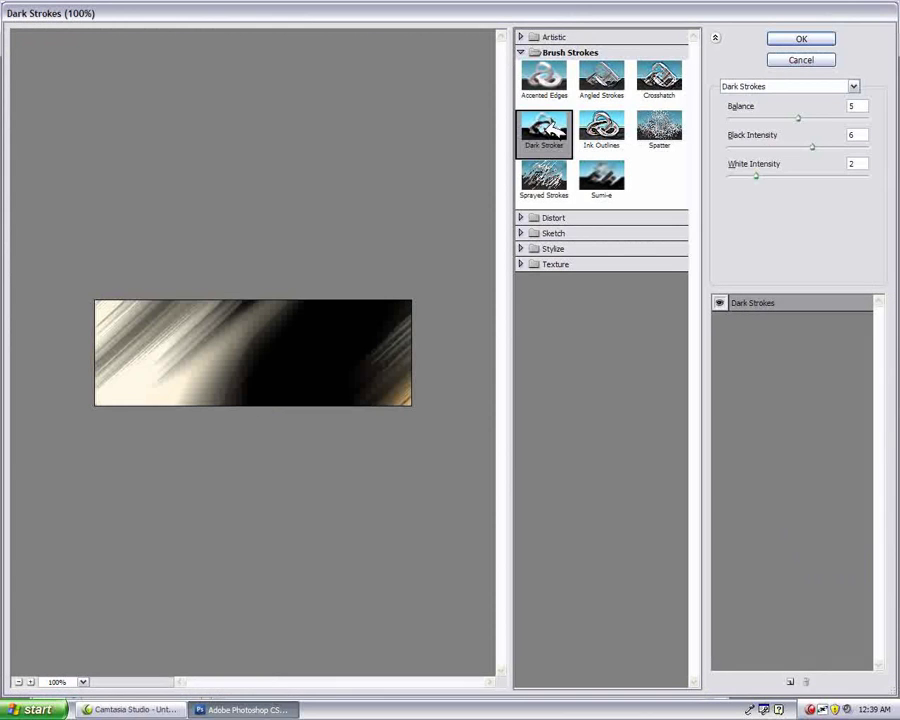
click(563, 190)
click(562, 146)
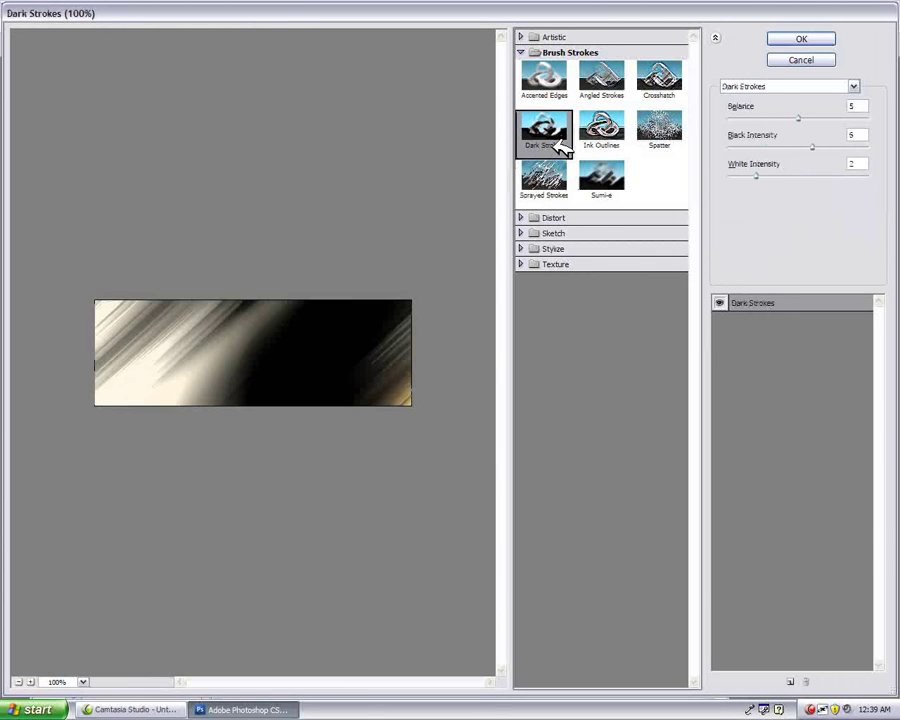
click(801, 38)
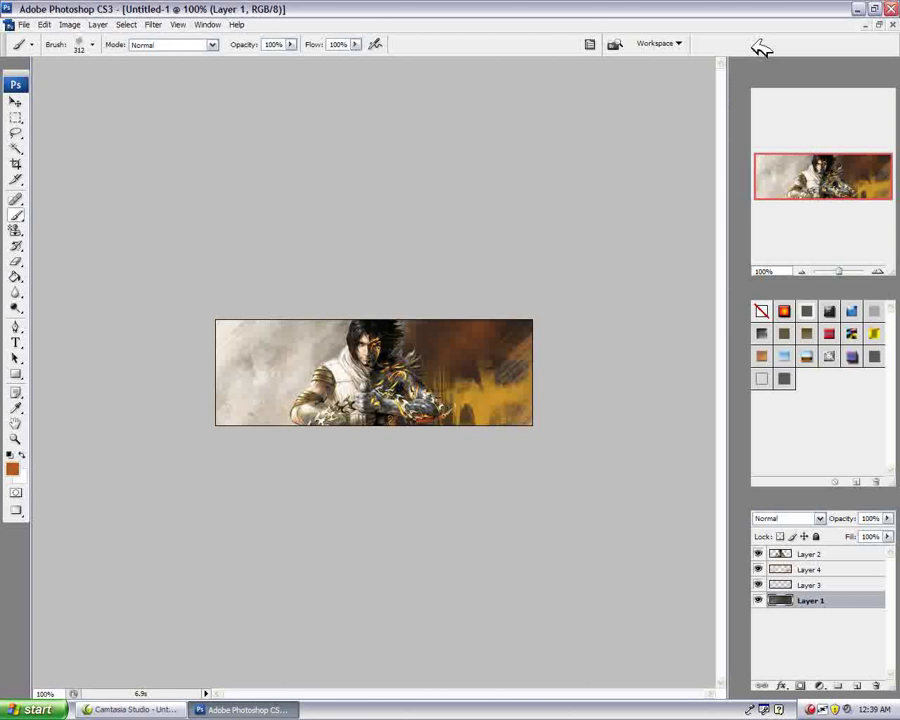
click(815, 585)
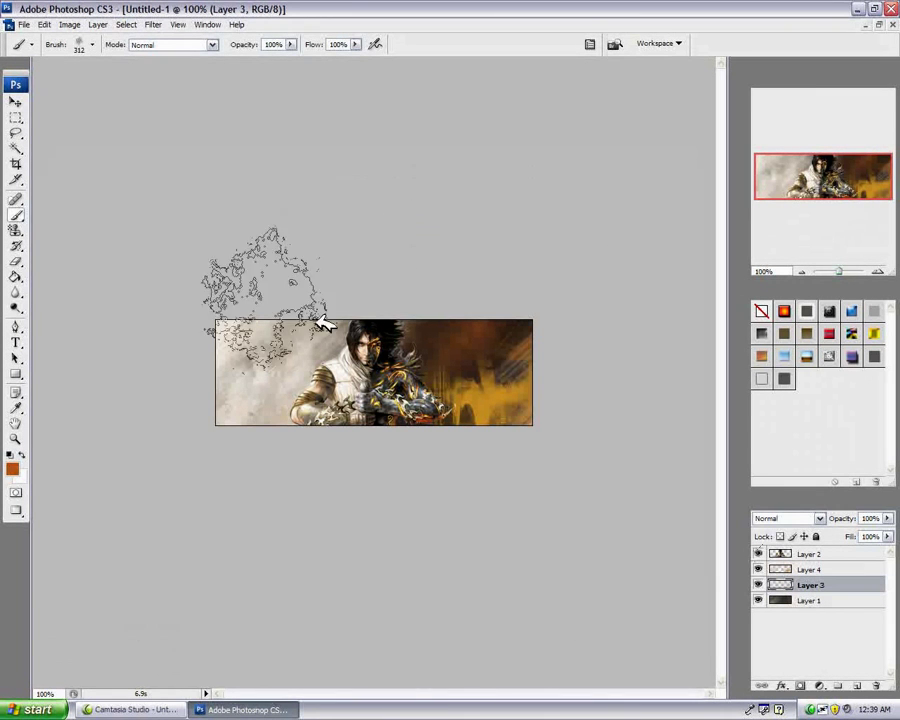
click(153, 24)
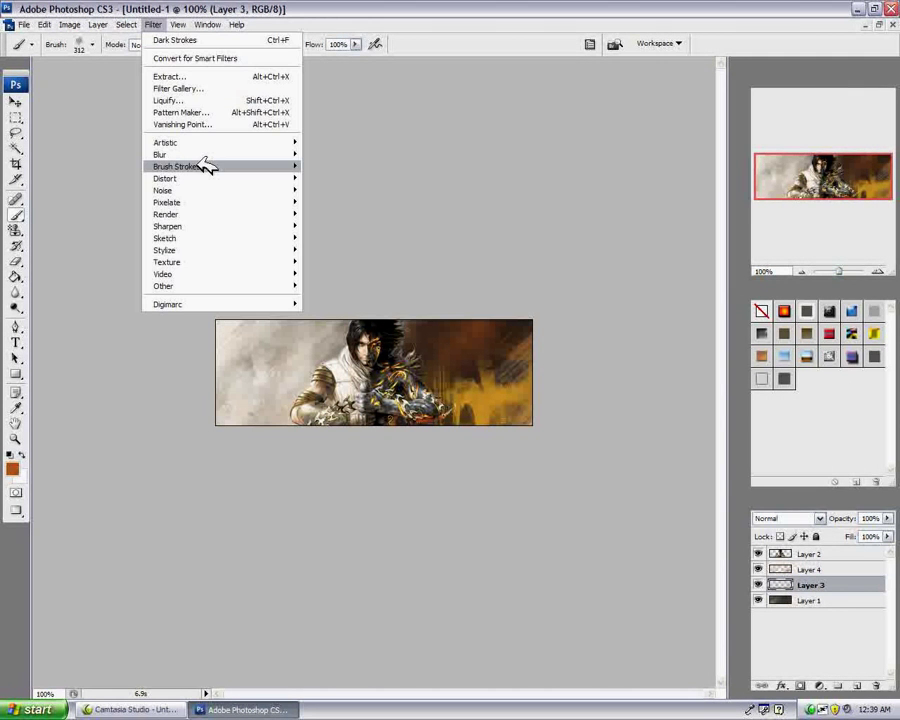
mouse_move(205, 155)
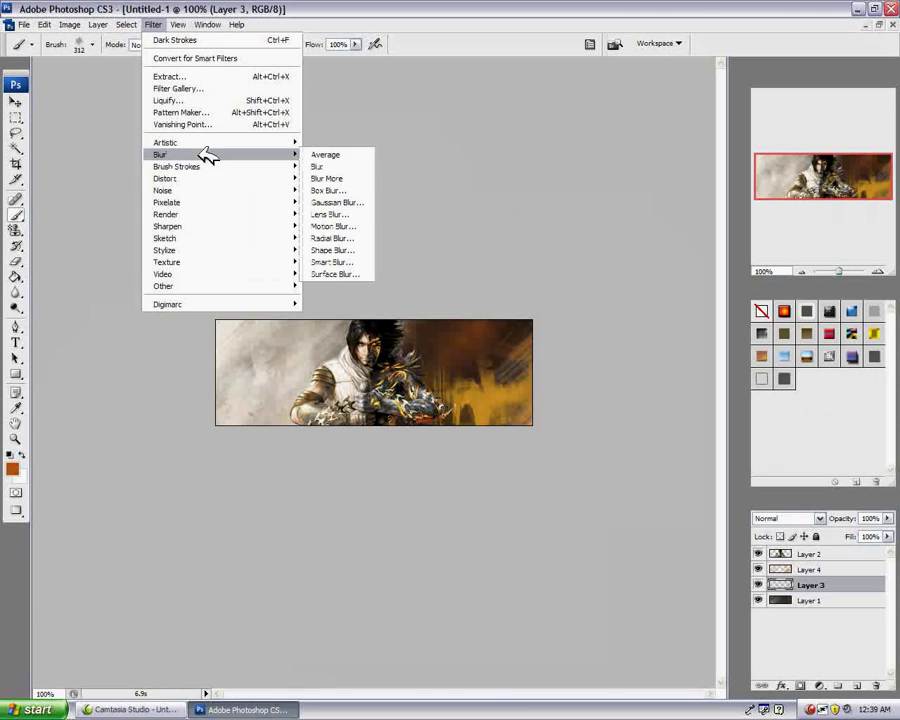
click(335, 226)
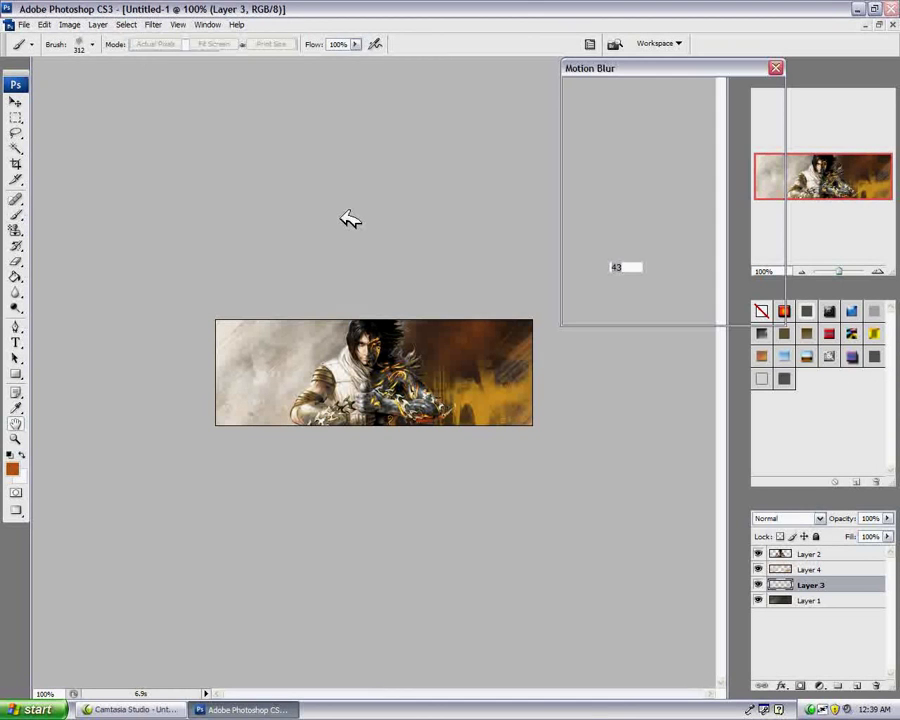
mouse_move(690, 310)
mouse_down()
mouse_move(667, 314)
mouse_move(805, 553)
mouse_up()
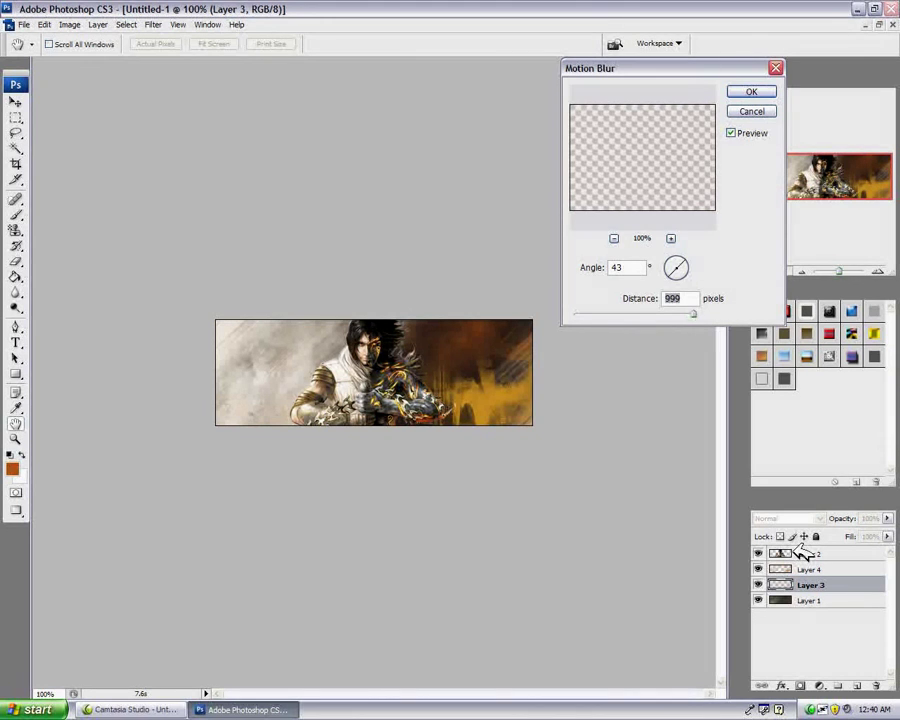
click(751, 111)
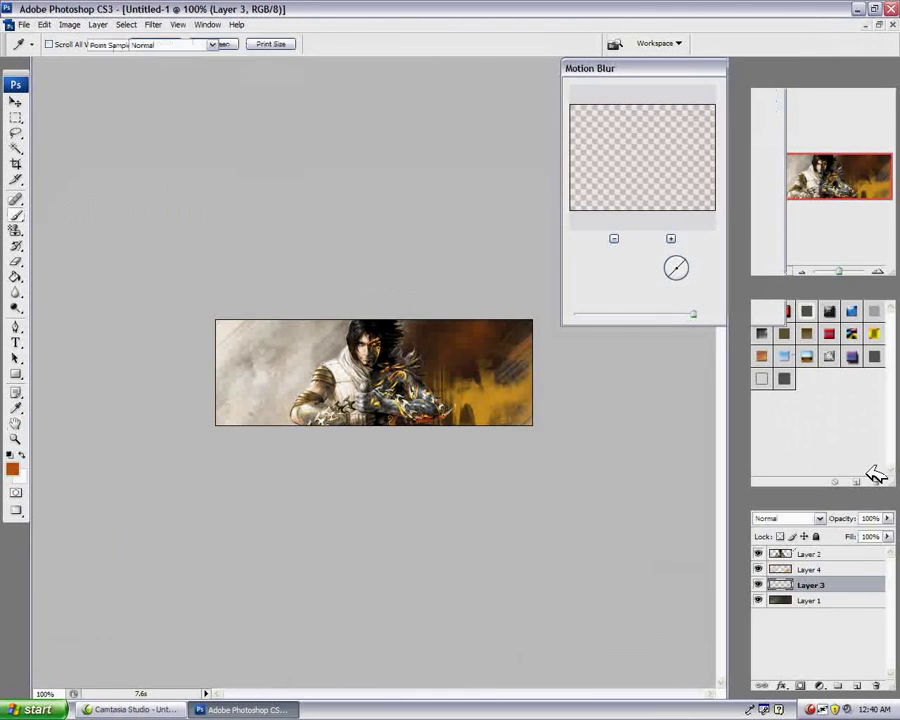
Apply a Motion Blur to Layer 4 with an angle of -42° and a distance of 999 pixels
click(800, 569)
click(153, 24)
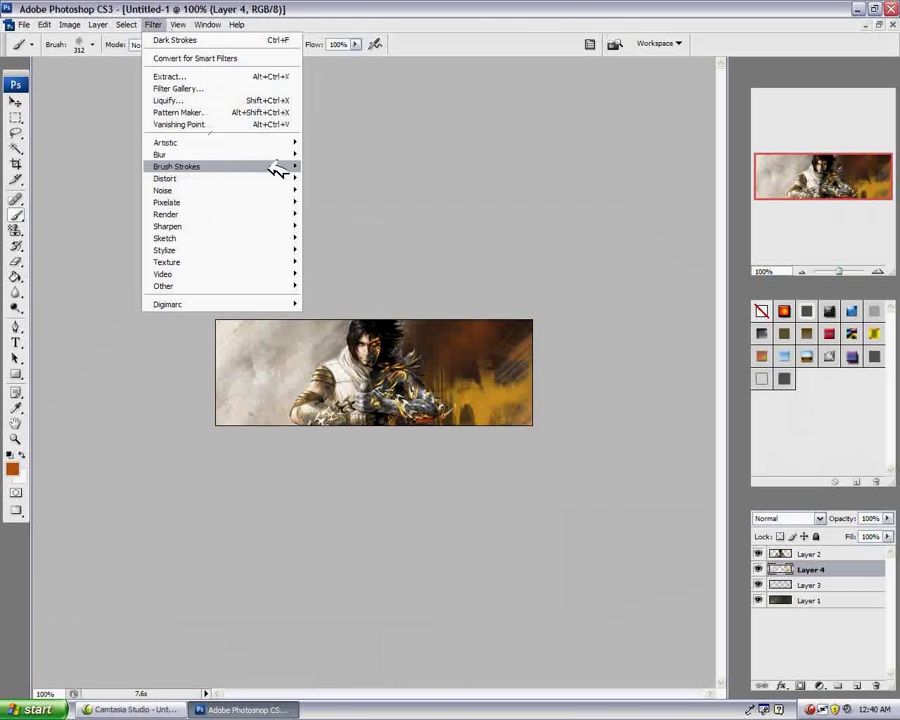
mouse_move(294, 153)
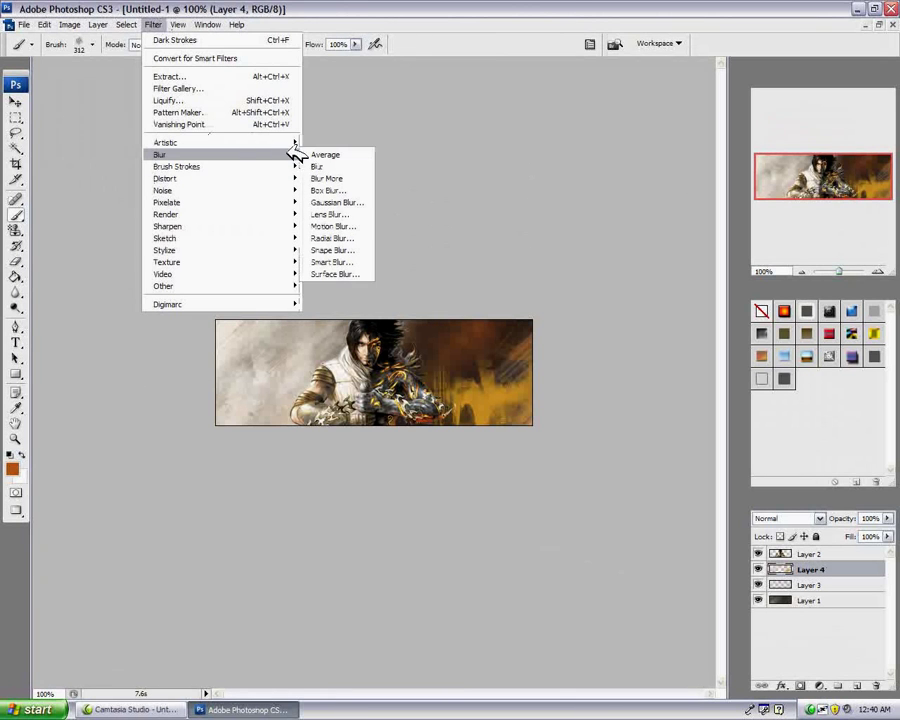
click(345, 225)
click(684, 264)
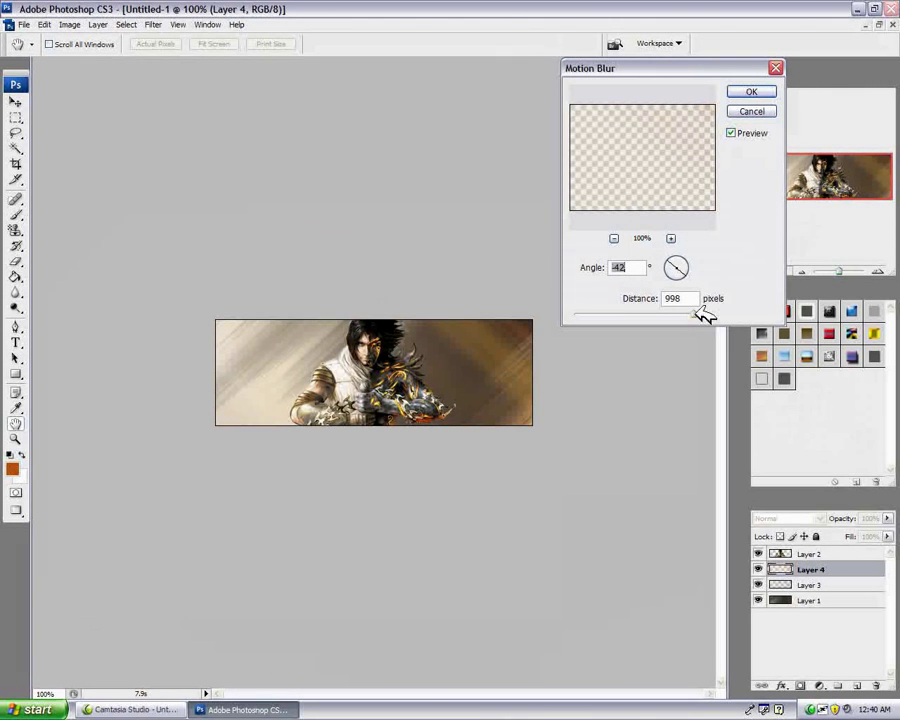
drag(697, 315, 703, 314)
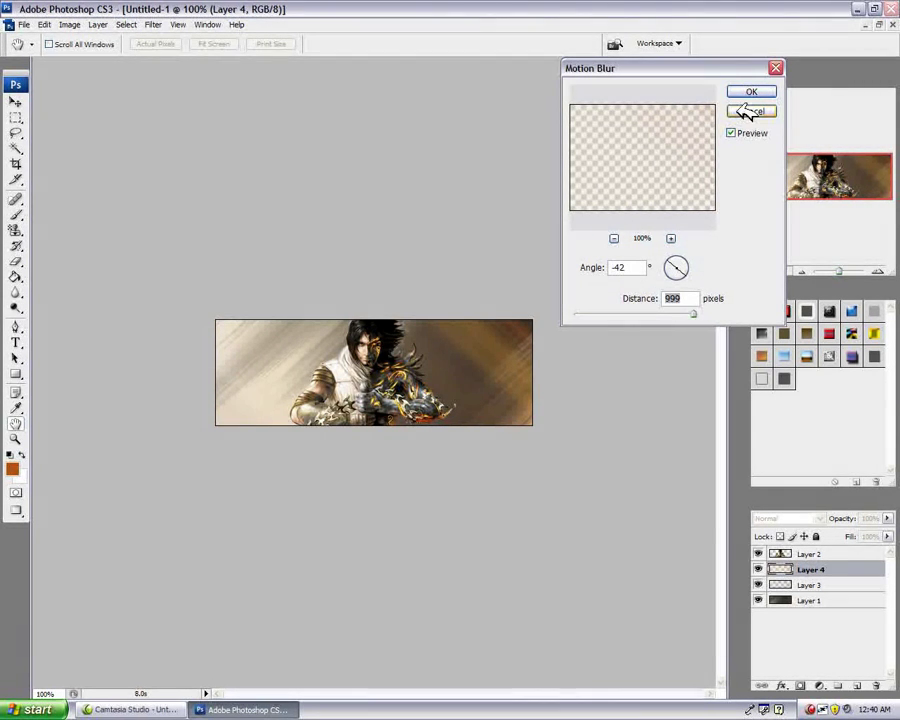
click(741, 91)
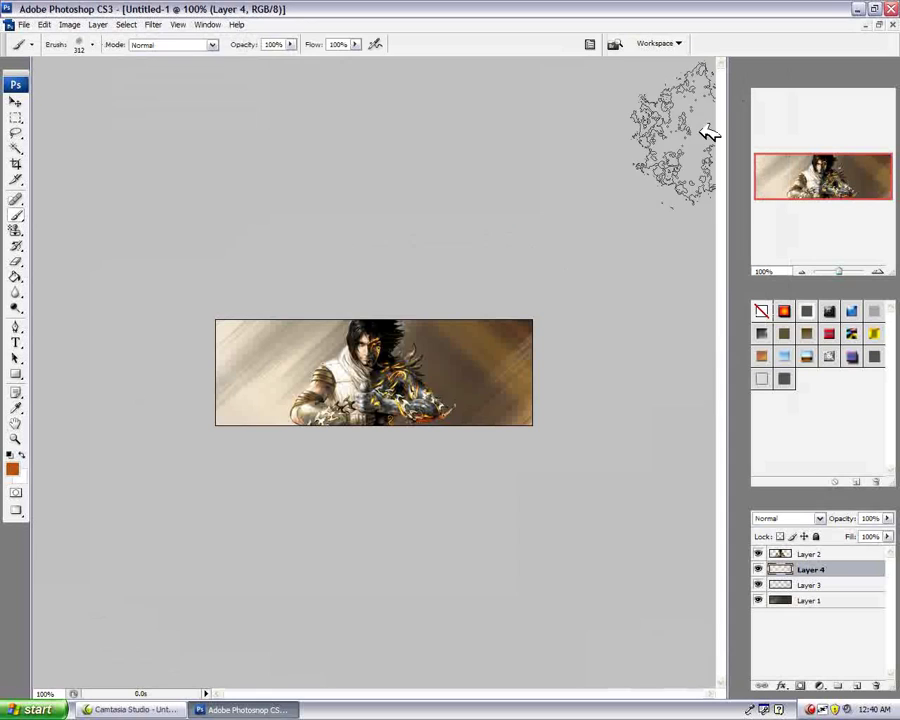
Move the character on Layer 2 slightly to the right within the banner
click(17, 100)
drag(375, 397, 400, 397)
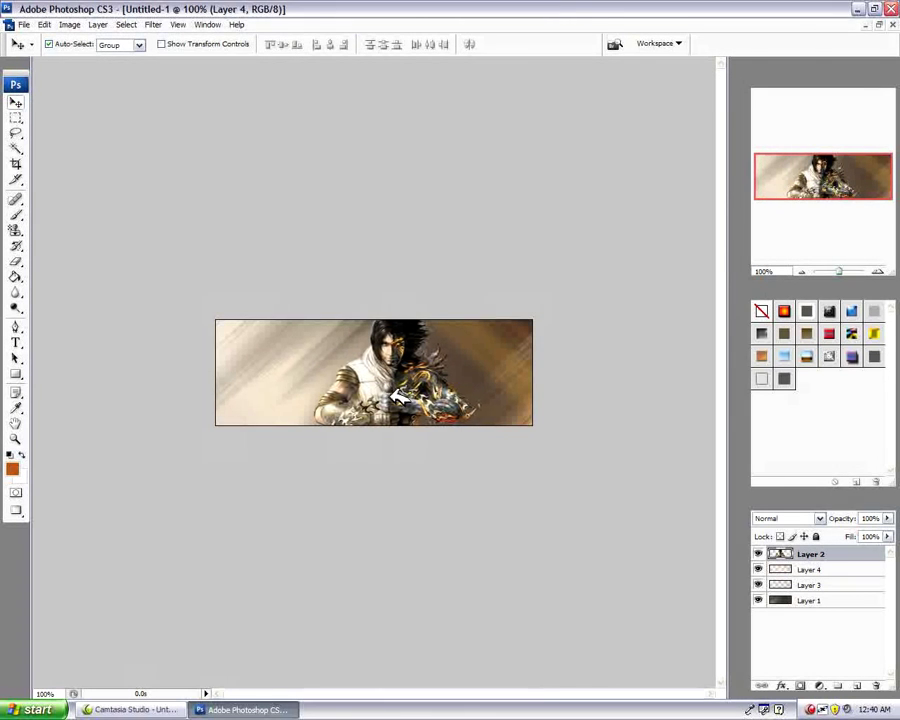
Choose the 440 px splatter brush and stamp reddish orange over the banner's right side on Layer 2
click(20, 214)
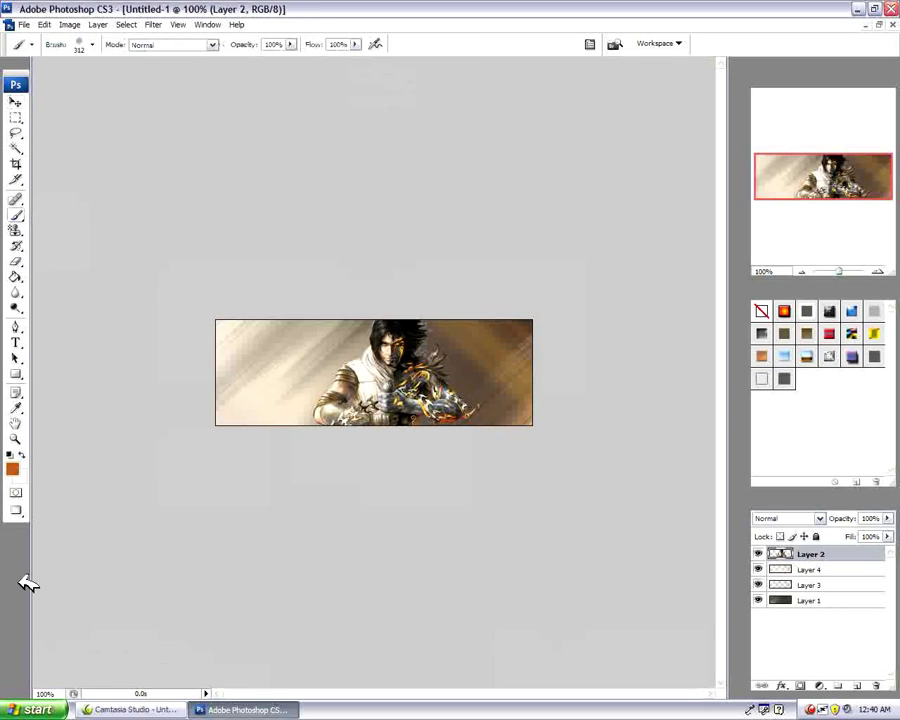
click(90, 44)
scroll(145, 205, down, 4)
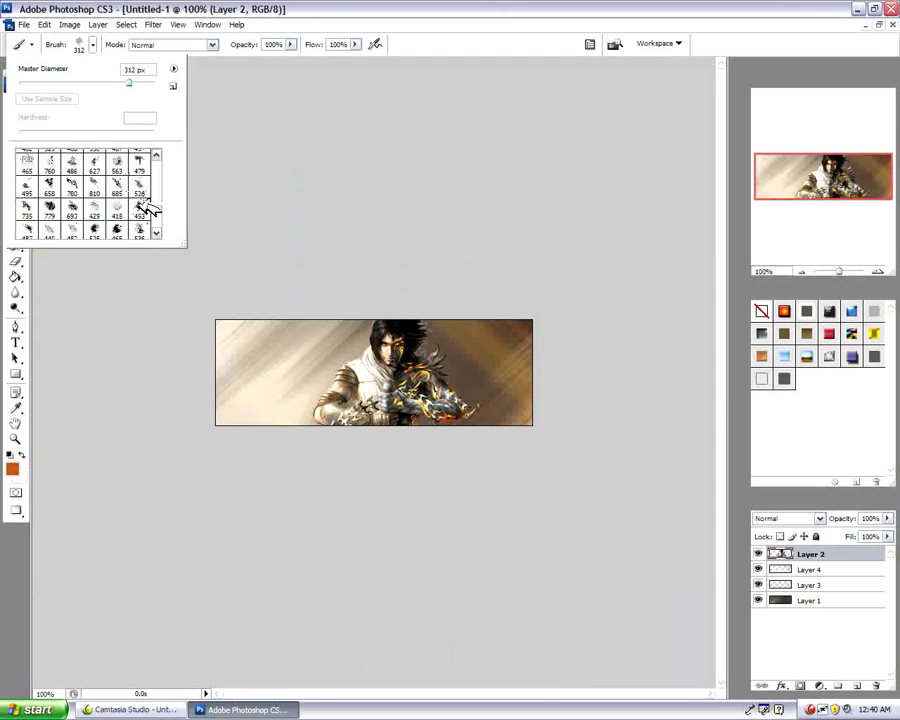
scroll(148, 190, up, 3)
click(142, 184)
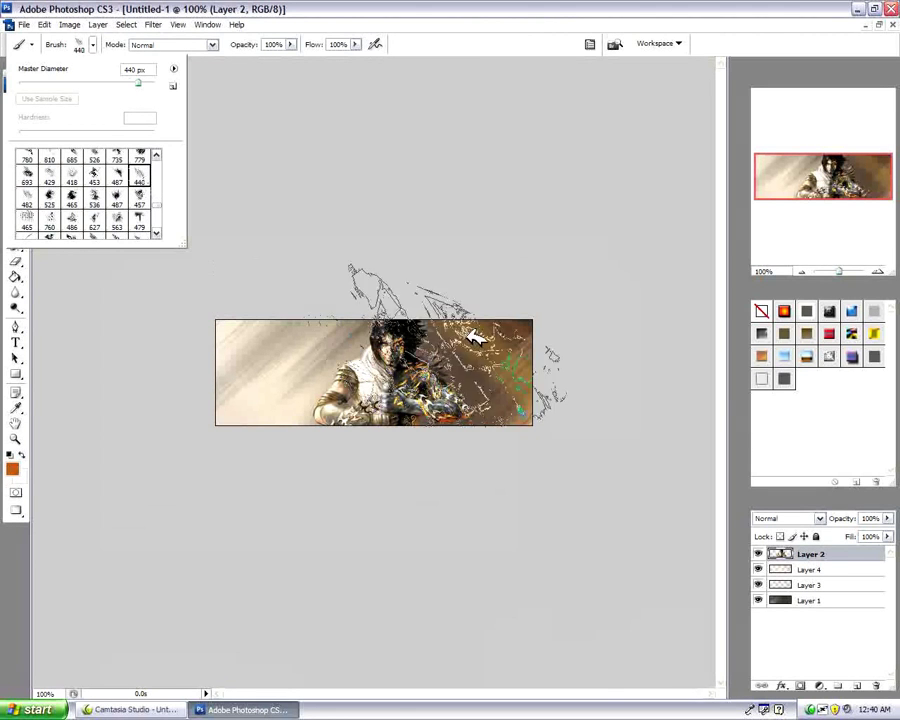
key(Return)
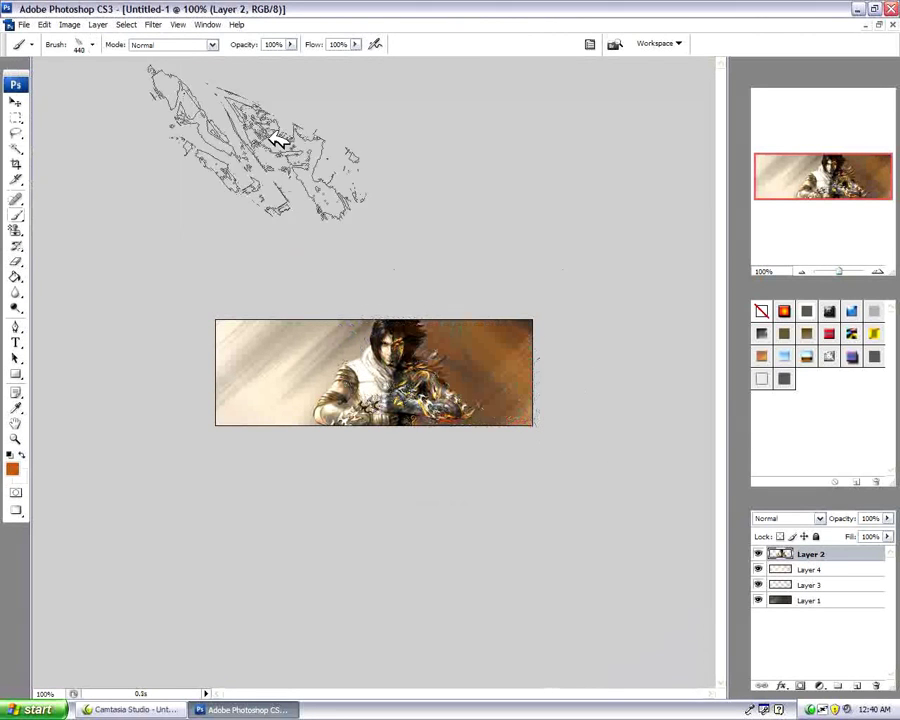
Undo the last splatter stamp on Layer 2 and make Layer 4 the active layer
click(44, 24)
click(55, 62)
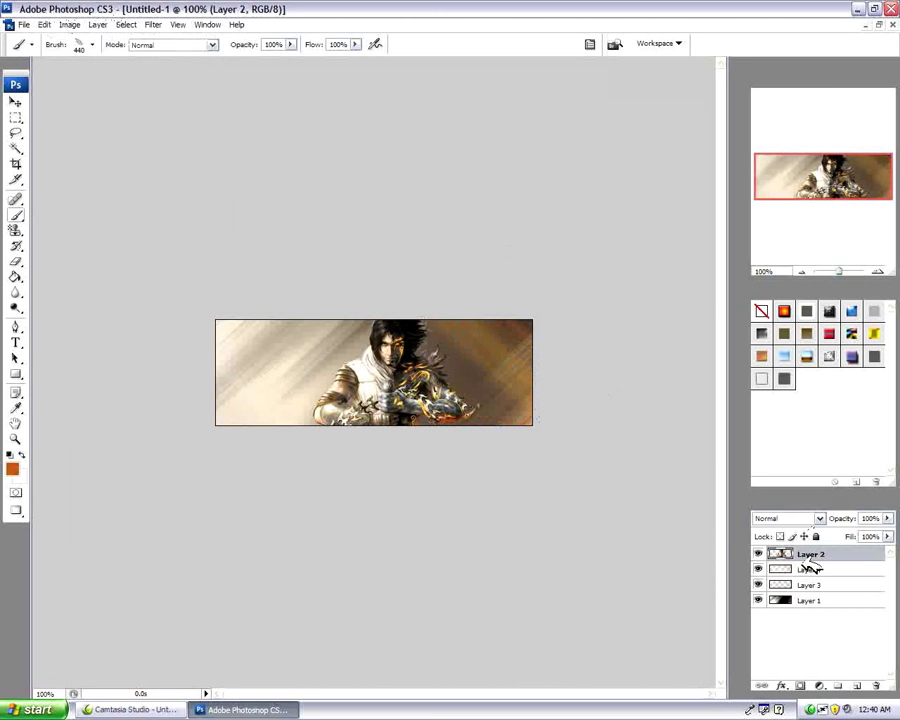
click(812, 569)
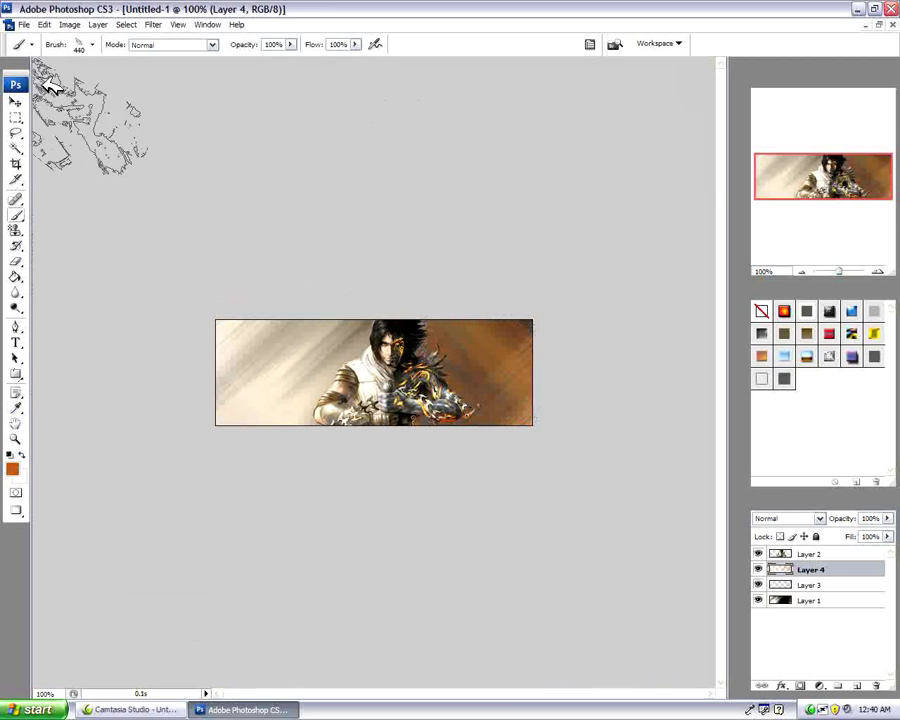
Sample a dark brown from the character's arm as the foreground colour and return to the Brush tool
click(17, 408)
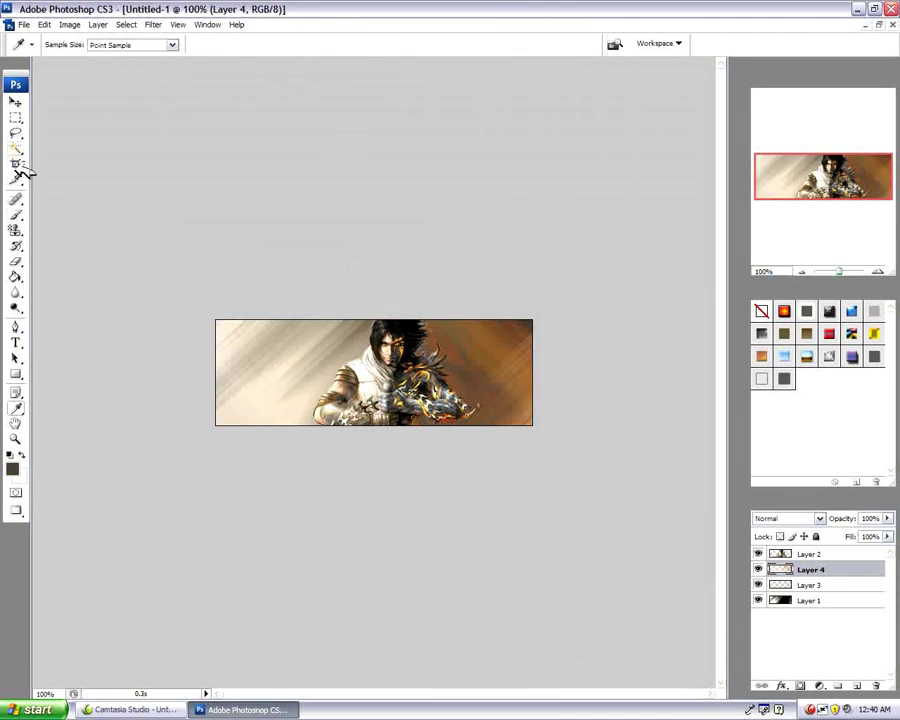
click(18, 214)
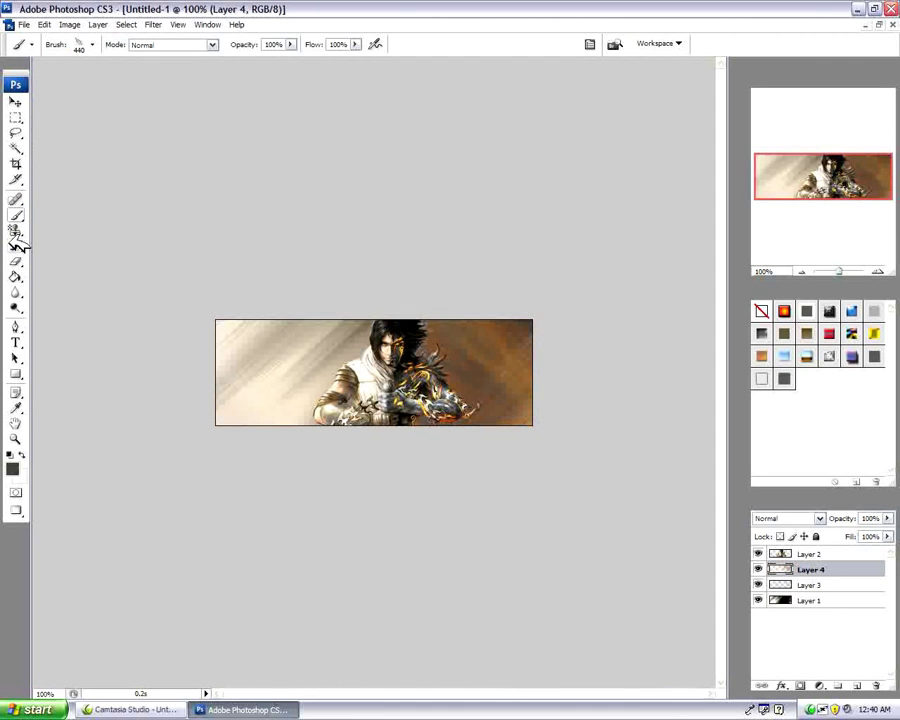
click(16, 408)
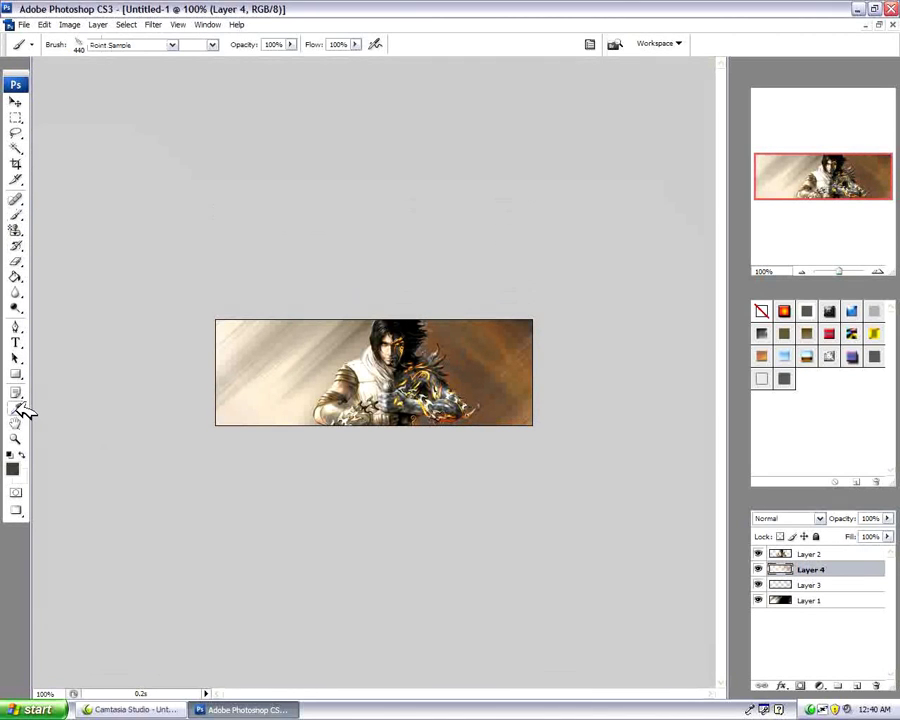
click(355, 388)
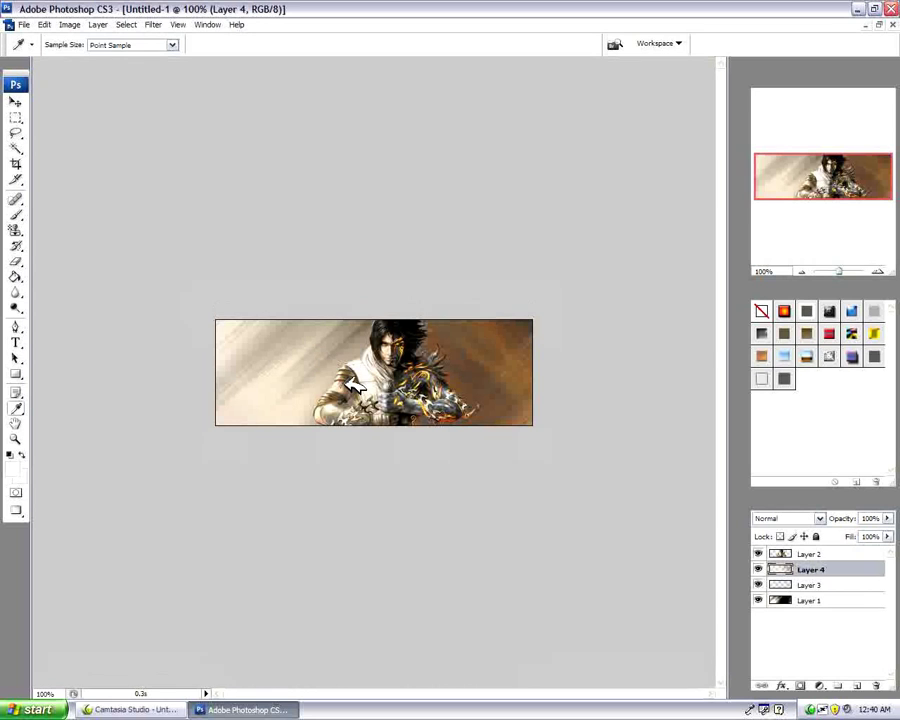
click(17, 214)
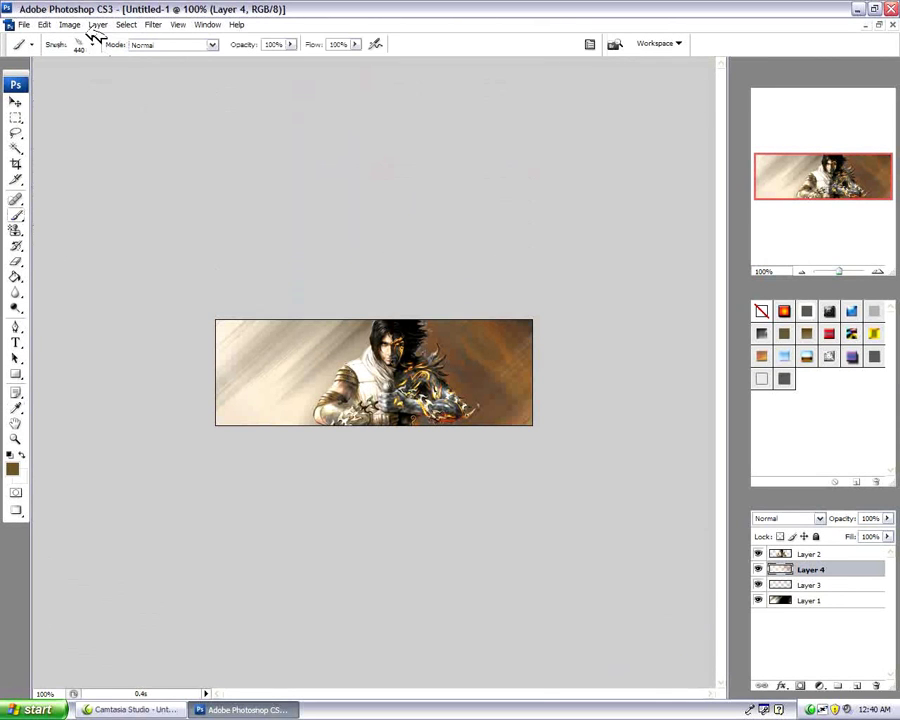
Try stamping the 760 px splatter brush in brown over the banner's left side on Layer 4, and undo it
click(92, 46)
click(52, 216)
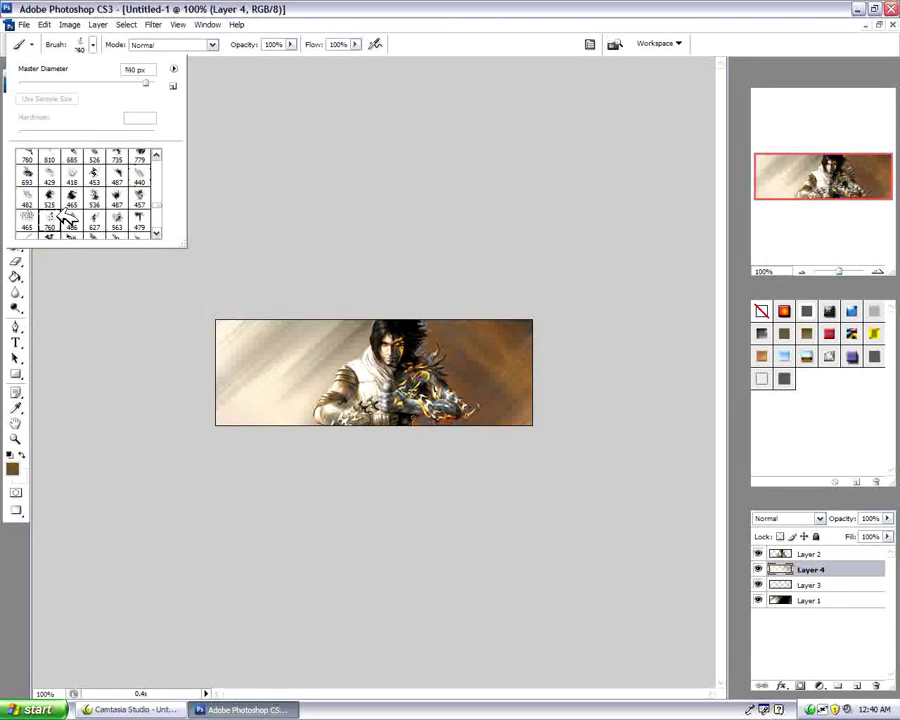
click(220, 384)
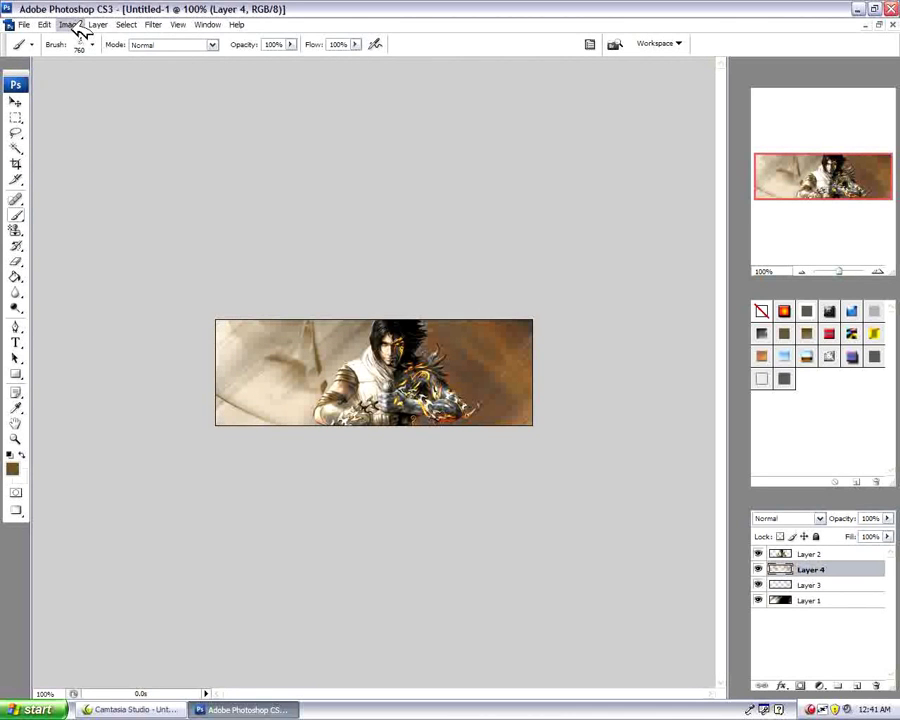
click(44, 24)
click(62, 62)
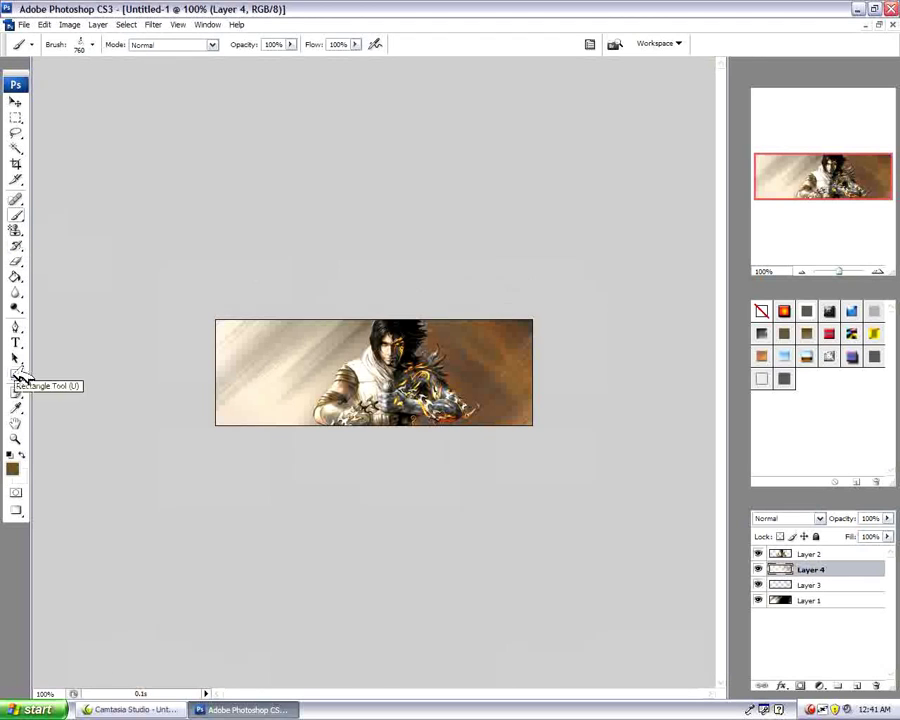
Choose the 429 px splatter brush and stamp brown over the banner's left and right background on Layer 4
click(92, 42)
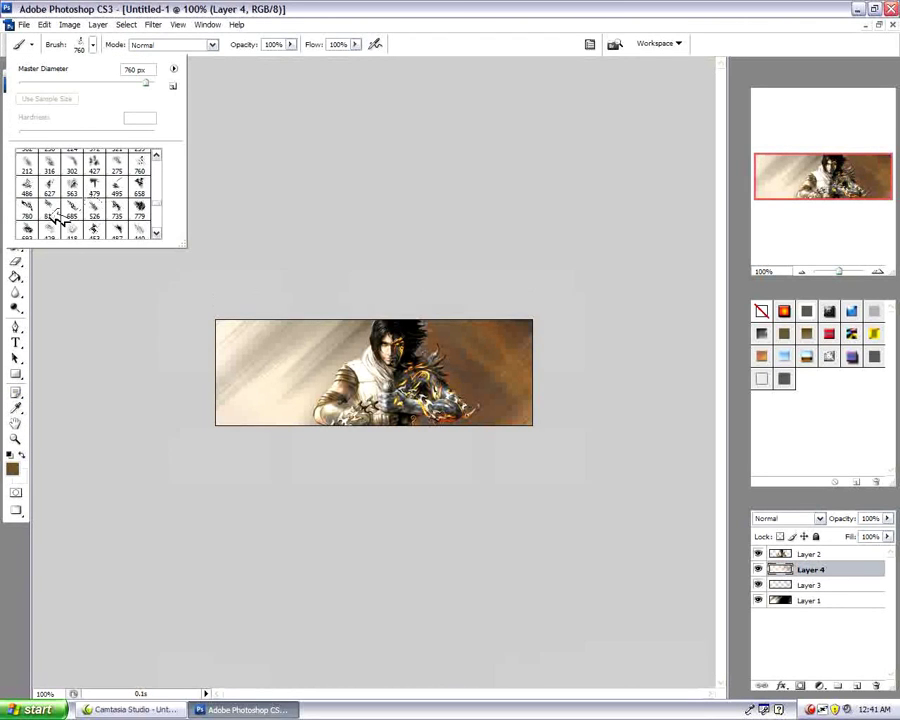
click(58, 229)
key(Return)
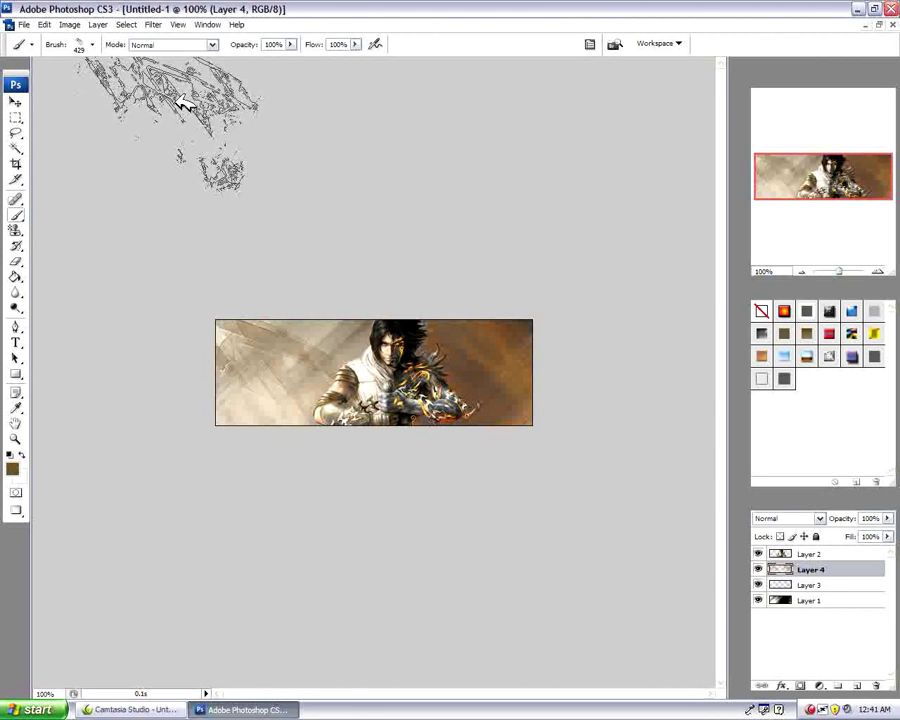
click(418, 390)
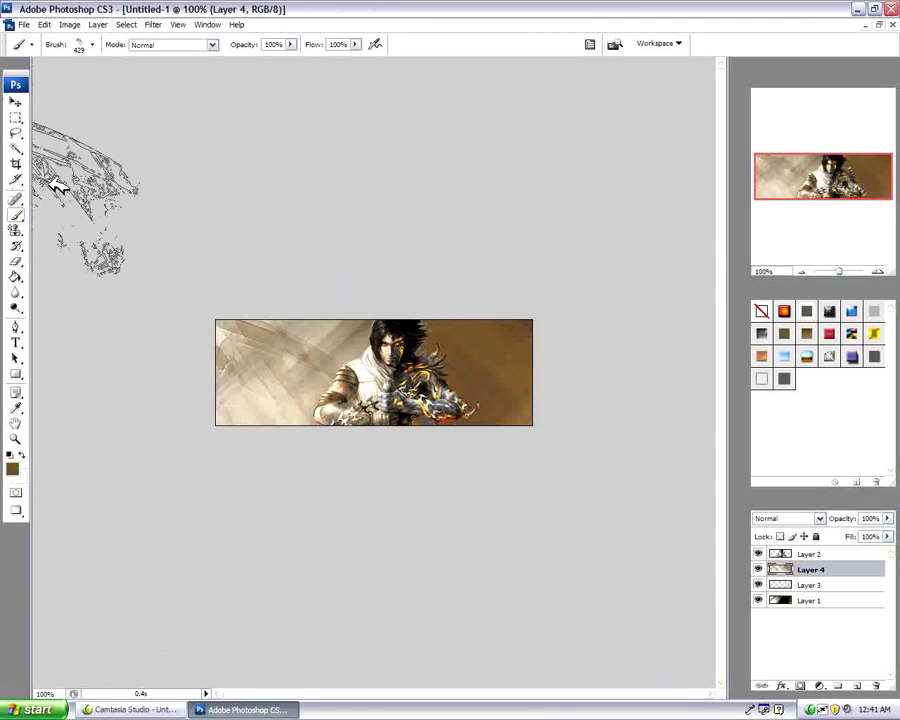
Undo the last brush stamp on Layer 4 and sample a light grey as the brush's foreground colour
click(16, 408)
click(44, 24)
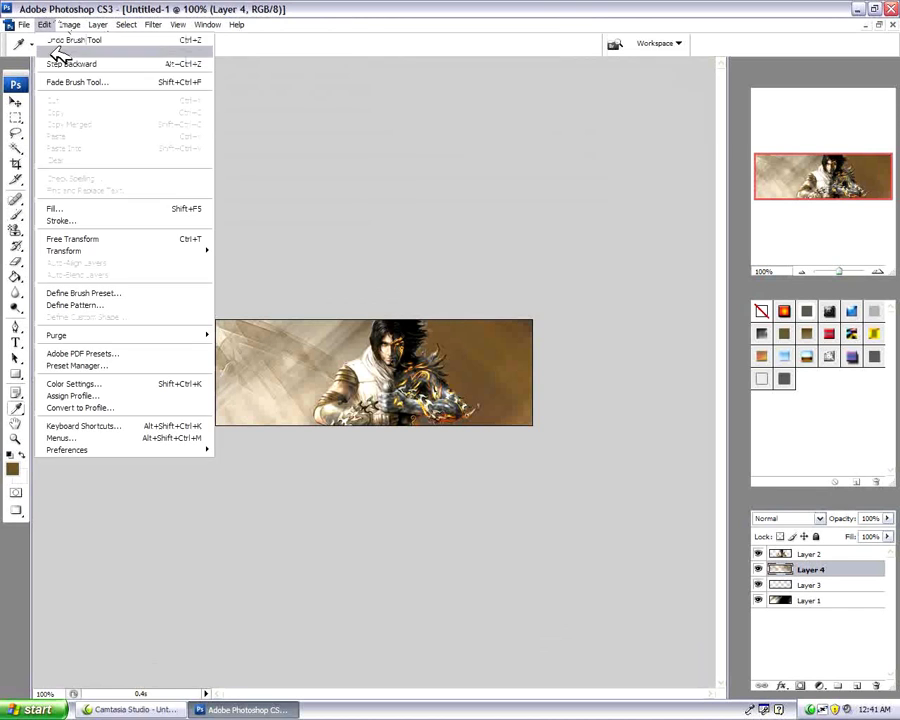
click(58, 62)
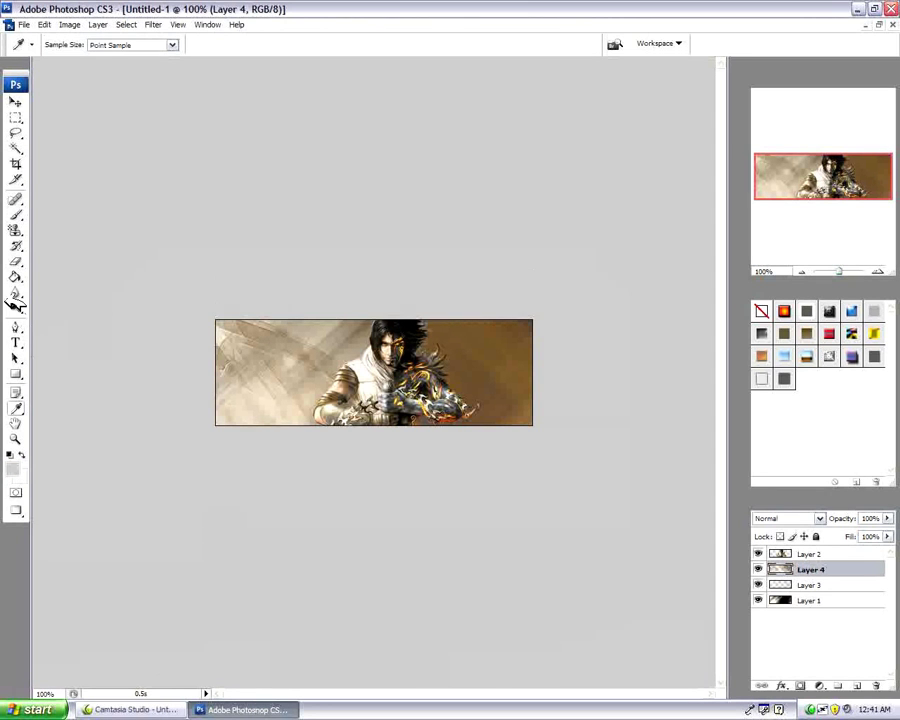
click(22, 213)
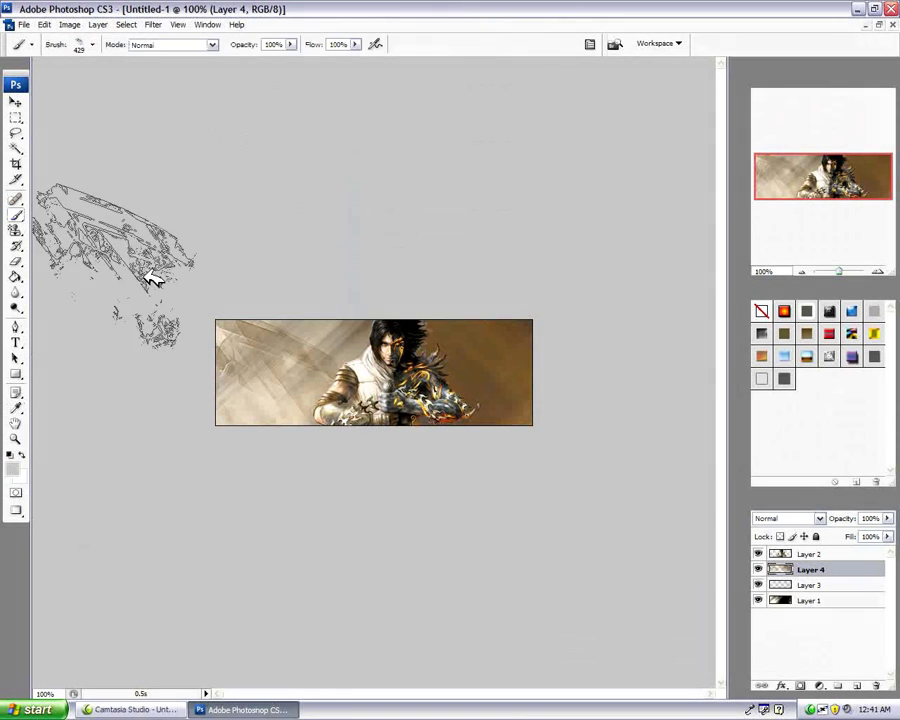
Lower the opacity of the character on Layer 2 to 58% in its blending options
click(810, 555)
right_click(810, 555)
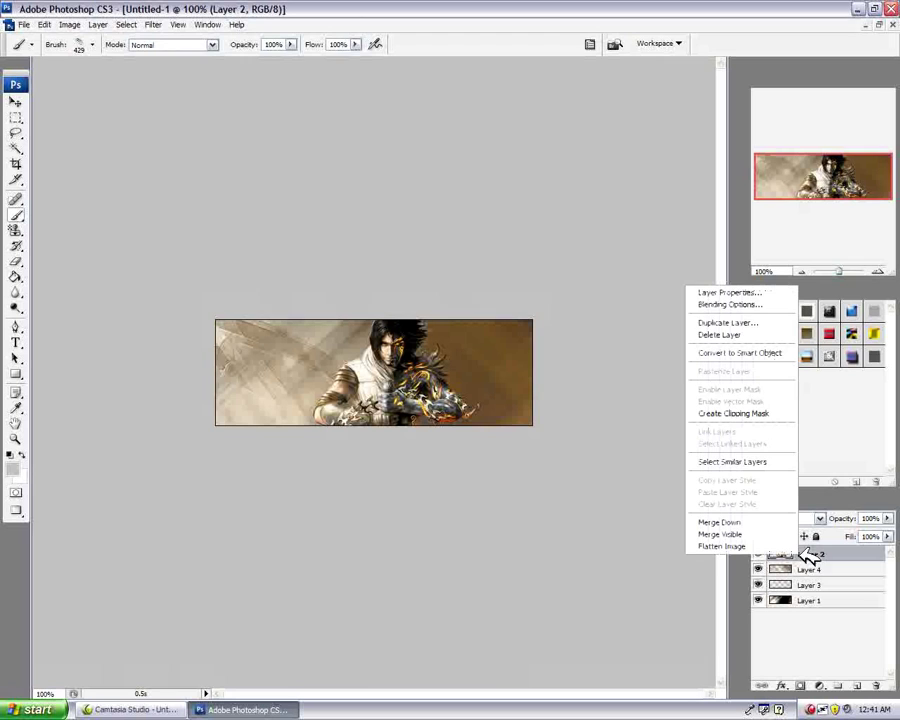
click(719, 306)
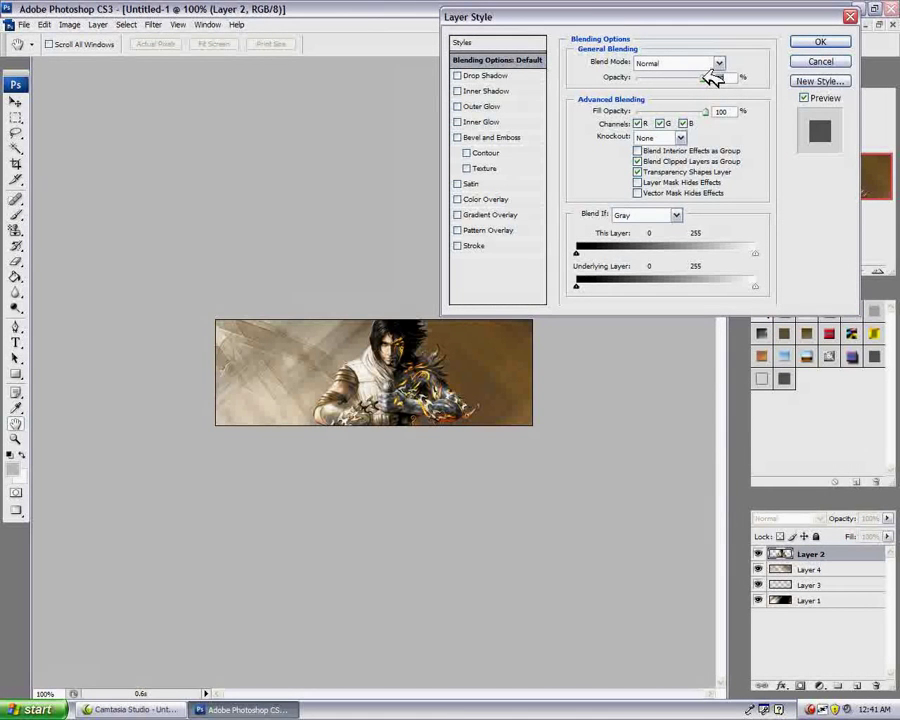
drag(707, 78, 683, 78)
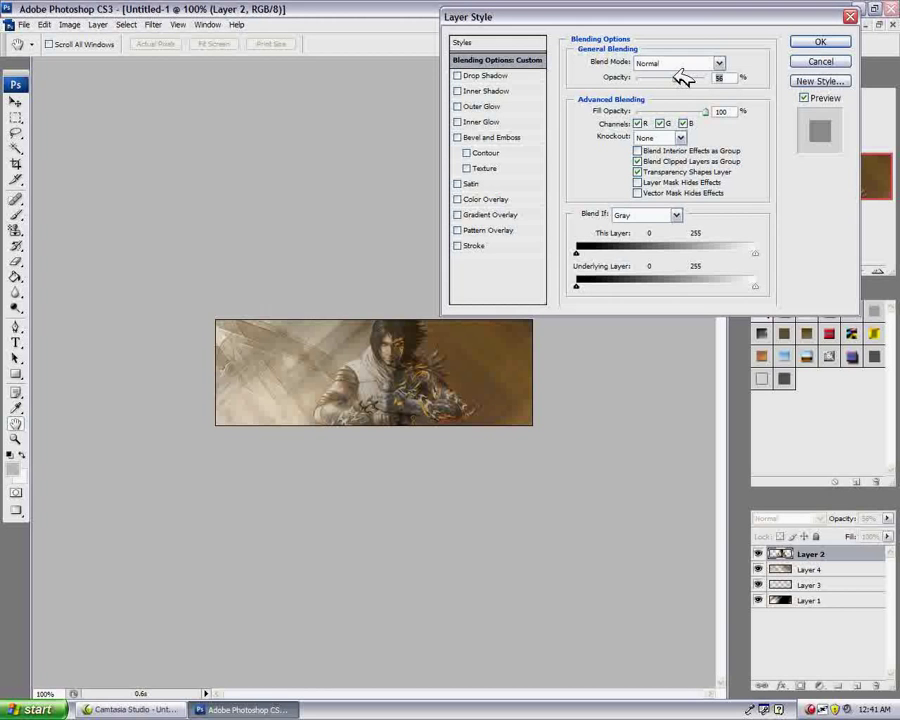
drag(681, 78, 689, 78)
click(816, 44)
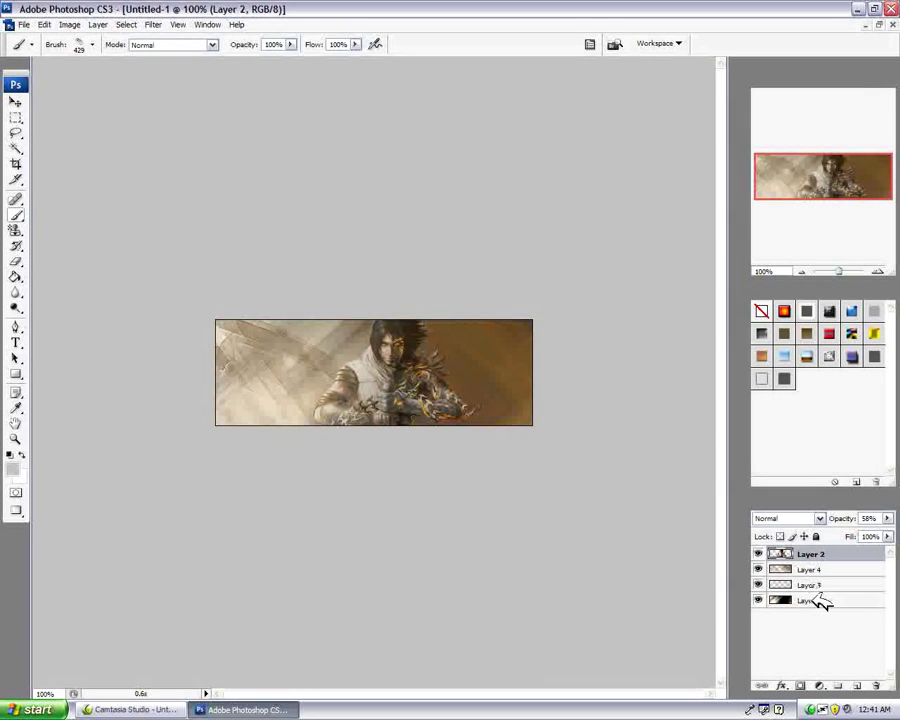
Merge all visible layers into Layer 1
click(816, 598)
right_click(816, 596)
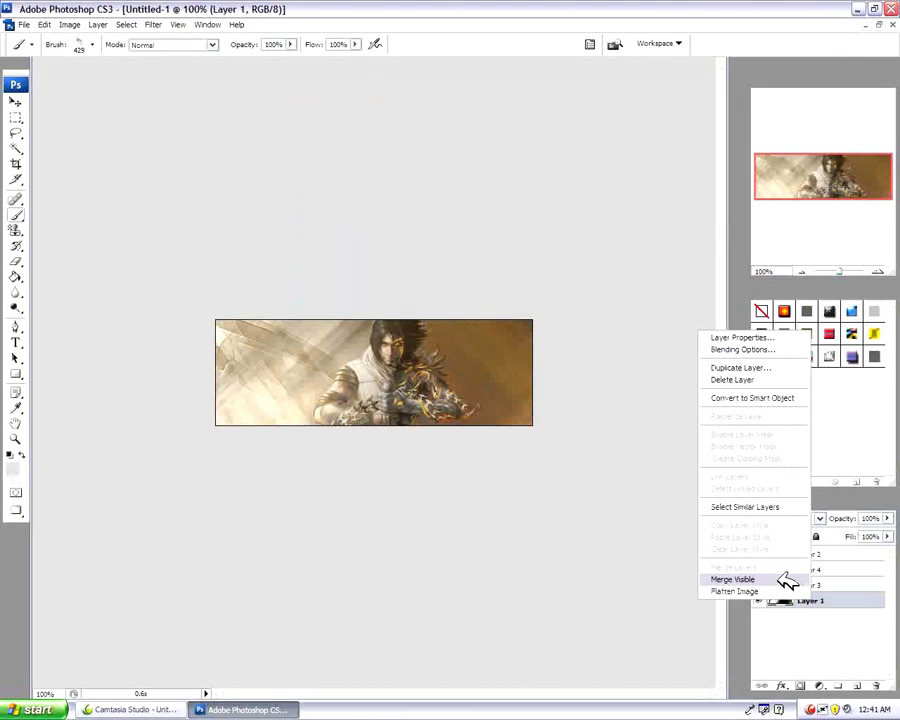
click(734, 579)
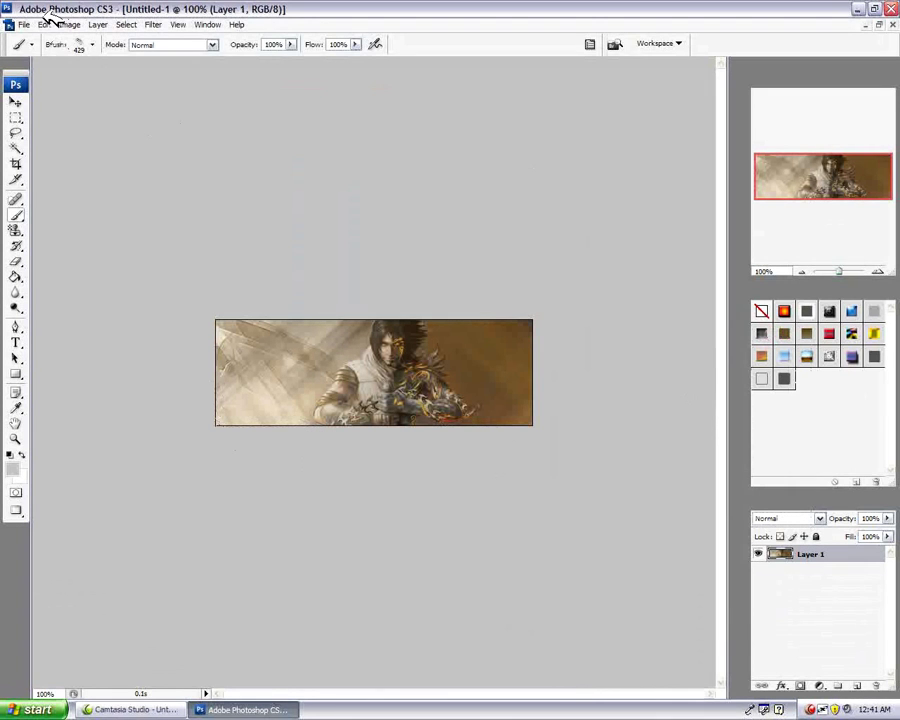
Apply a 2 px white stroke inside the edge of Layer 1 in Overlay mode at 100% opacity
click(47, 24)
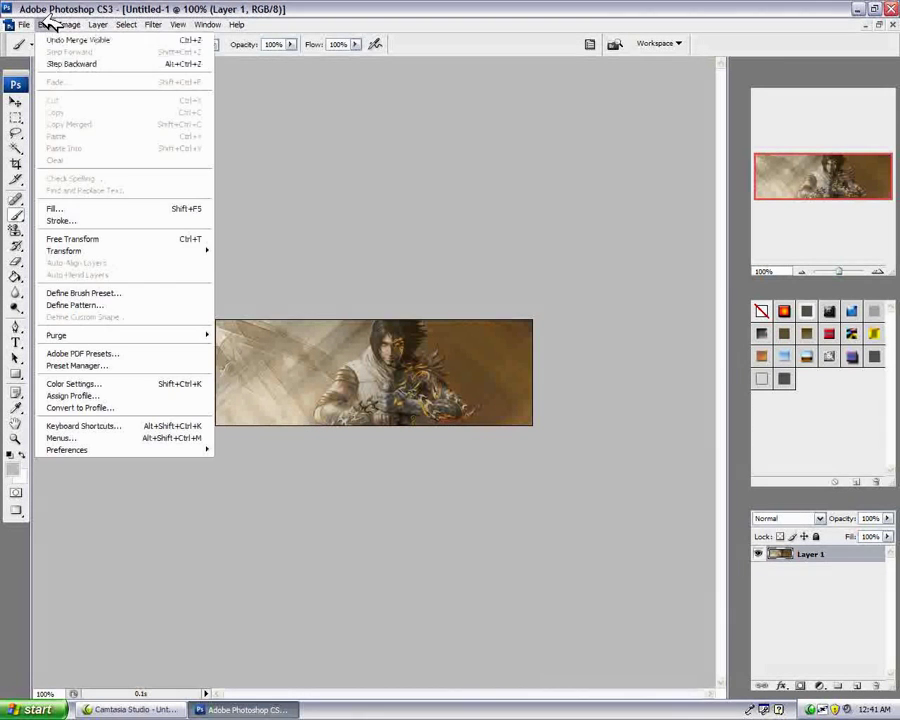
click(122, 224)
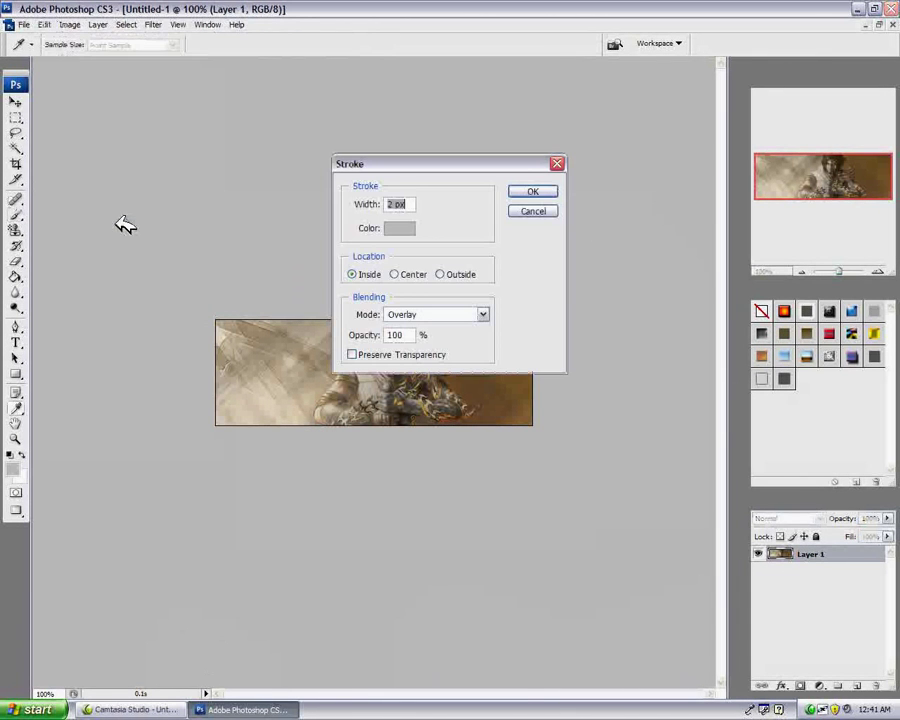
click(405, 228)
drag(402, 231, 237, 147)
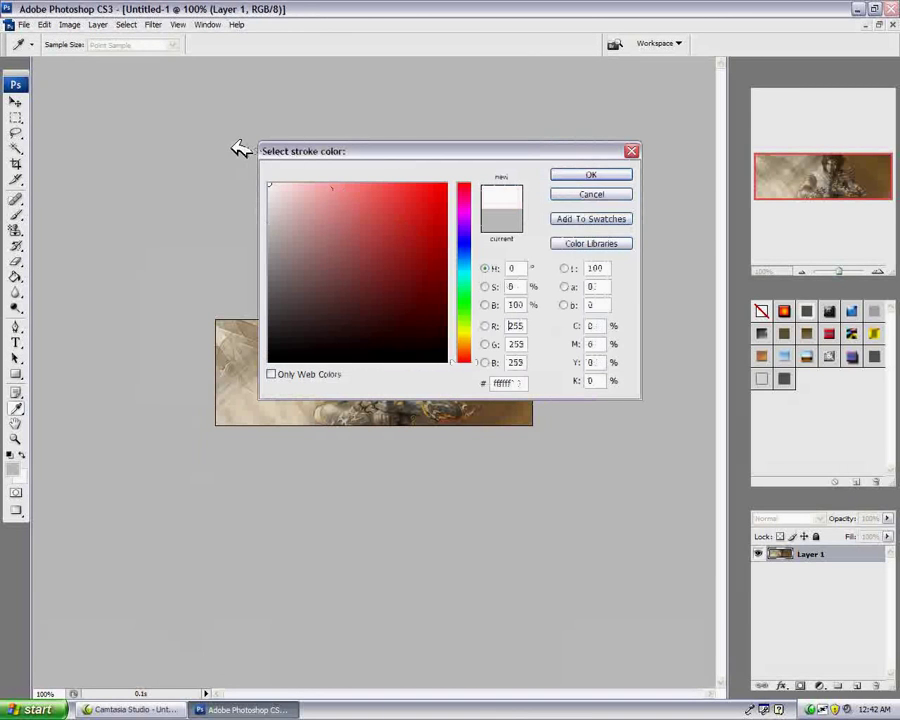
click(593, 176)
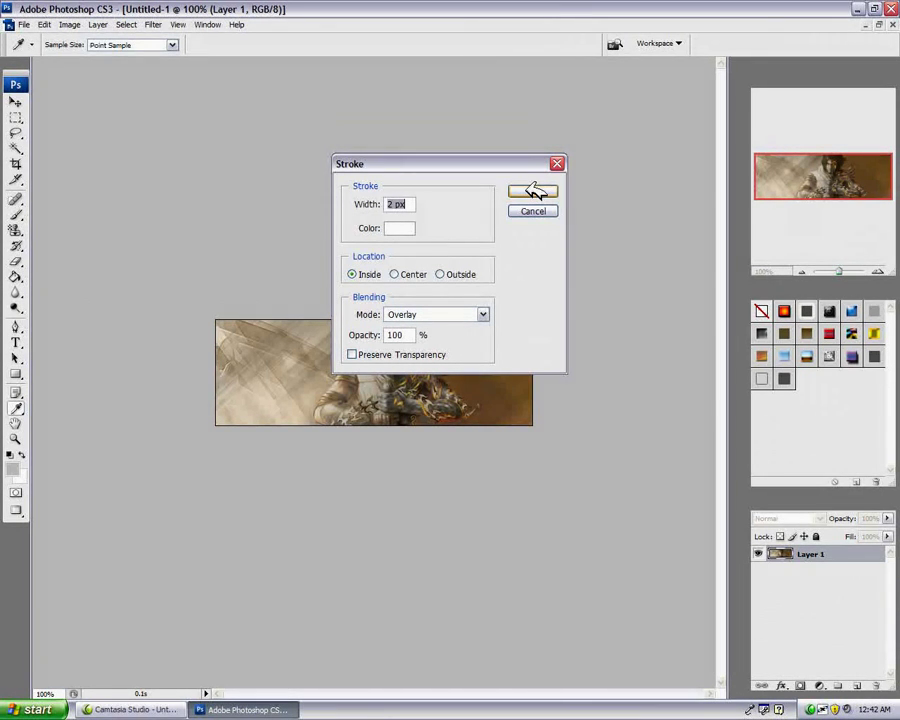
click(533, 191)
key(b)
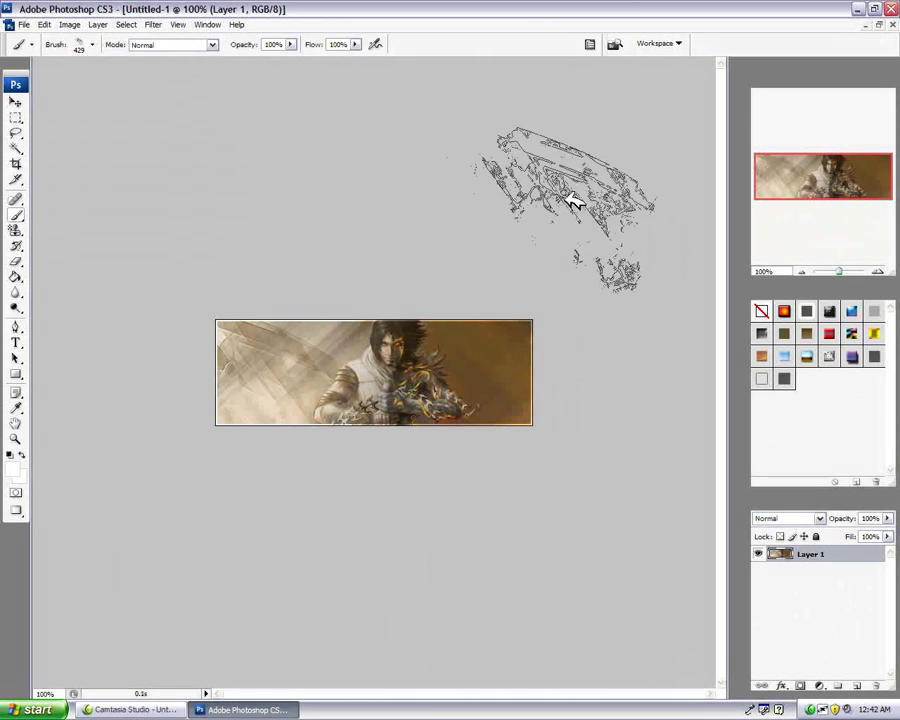
Set the Type tool's font to Birch Std
click(22, 347)
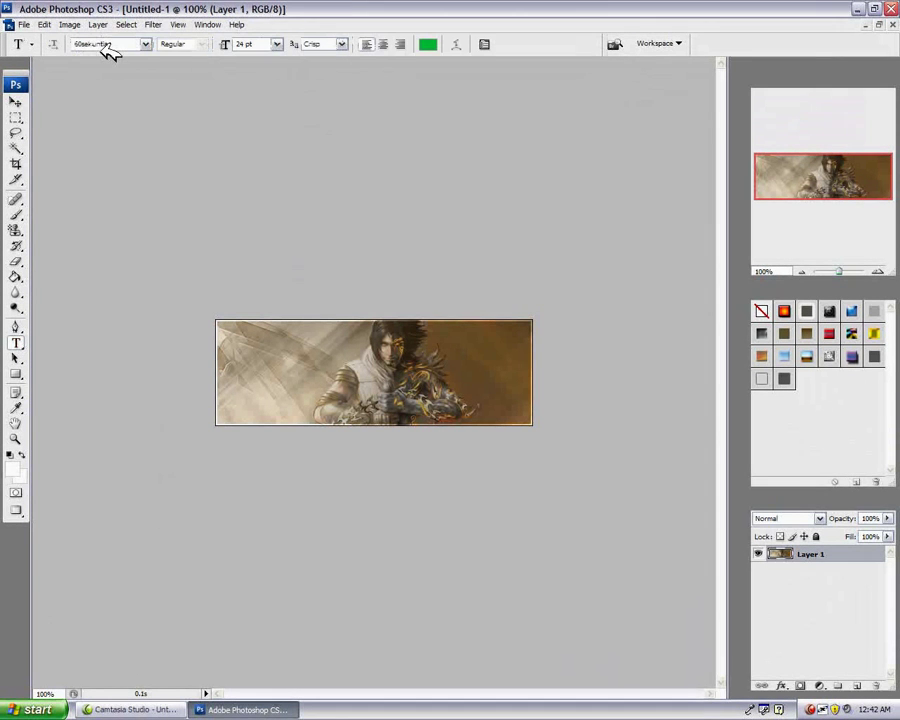
click(145, 44)
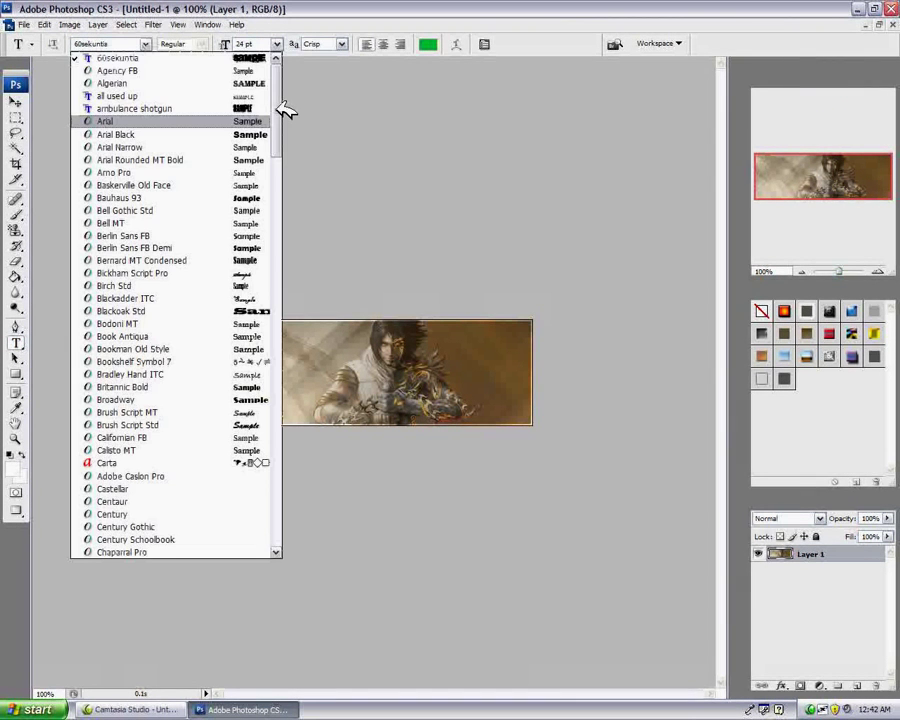
drag(278, 76, 270, 405)
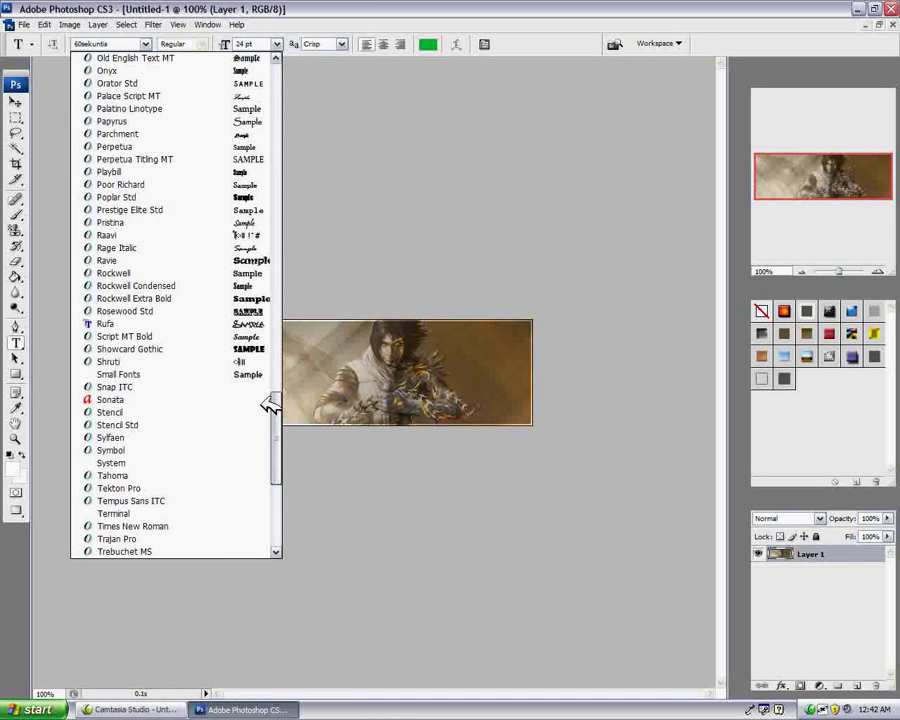
scroll(270, 405, up, 1)
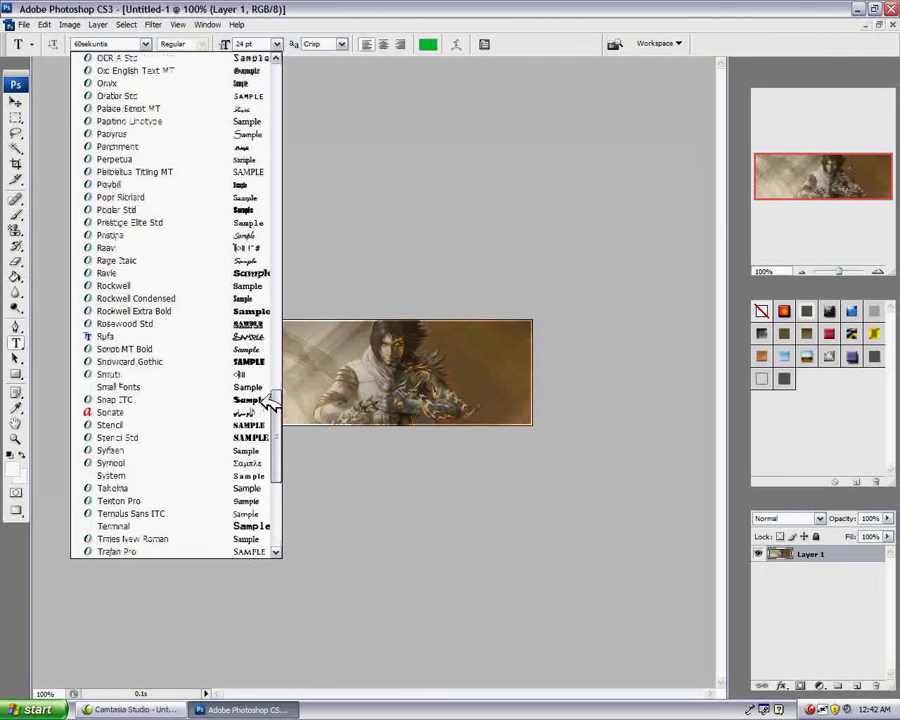
drag(270, 405, 281, 190)
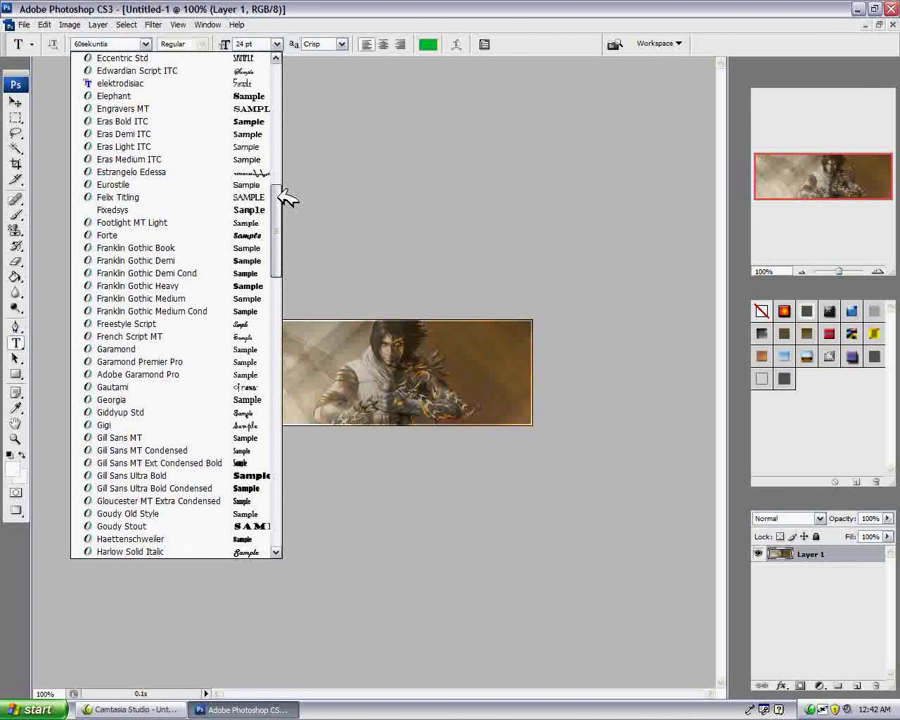
mouse_move(285, 197)
mouse_down()
mouse_move(283, 186)
mouse_move(298, 175)
mouse_move(305, 104)
mouse_up()
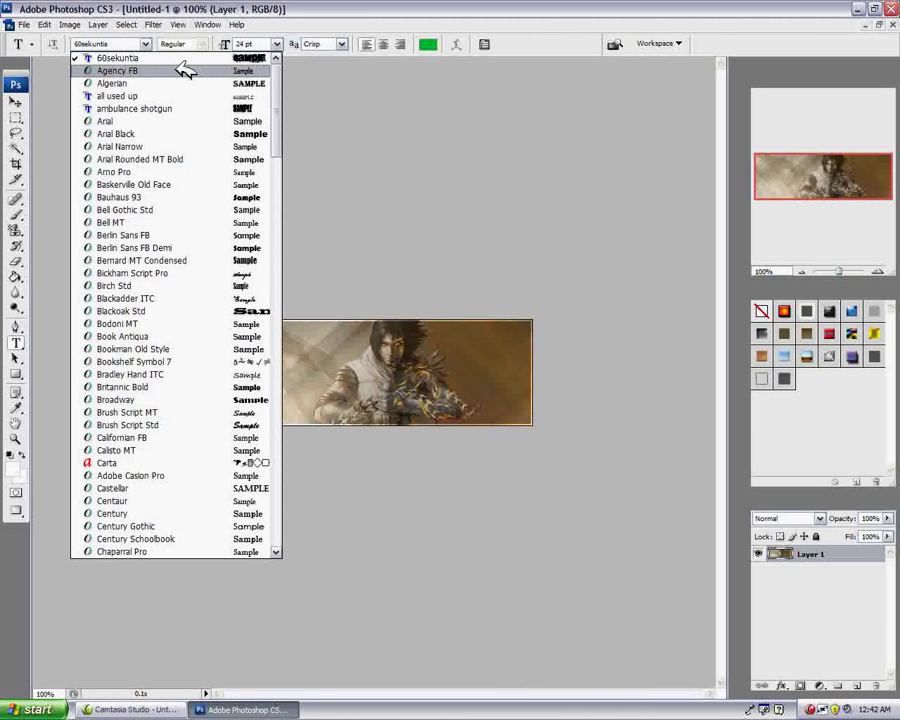
click(183, 288)
Add a text box in the banner's lower-left area and enter "CounterSpray" in 24 pt Birch Std
drag(222, 385, 305, 420)
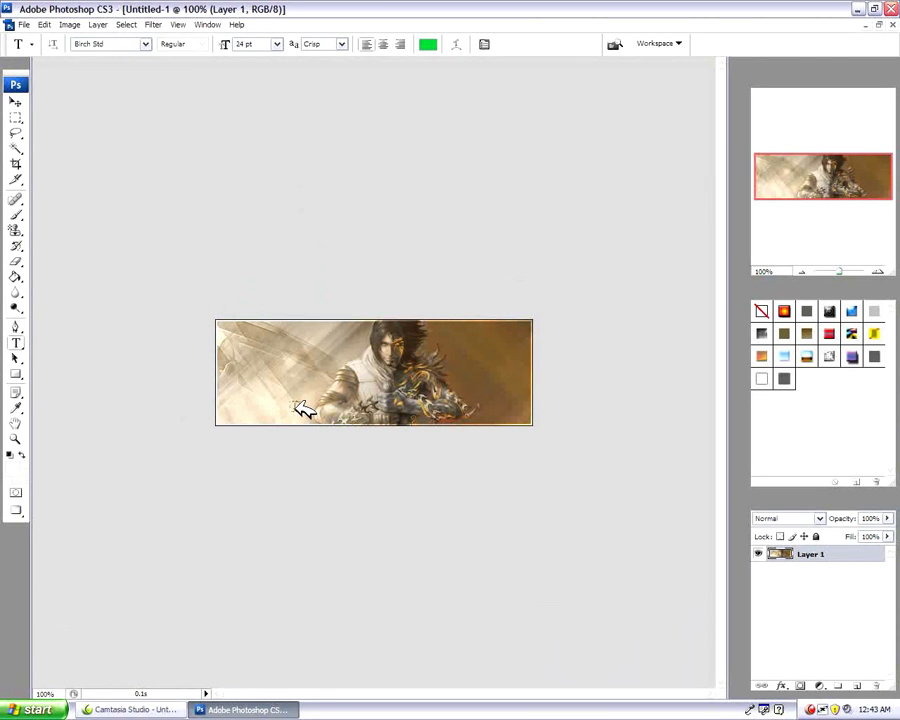
drag(222, 385, 304, 424)
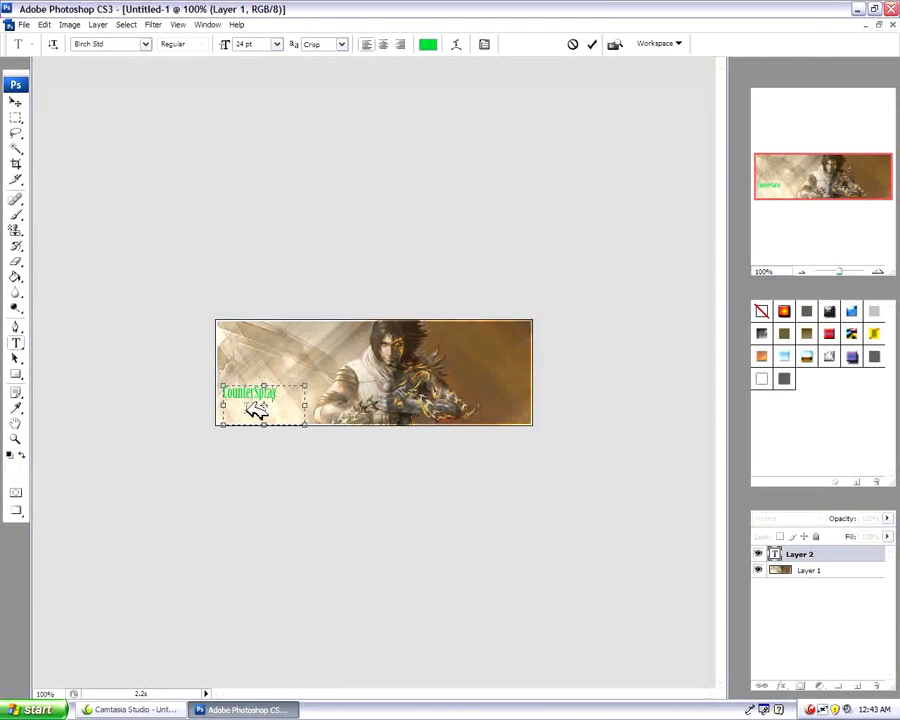
Colour the word "Spray" in the CounterSpray text orange
double_click(266, 392)
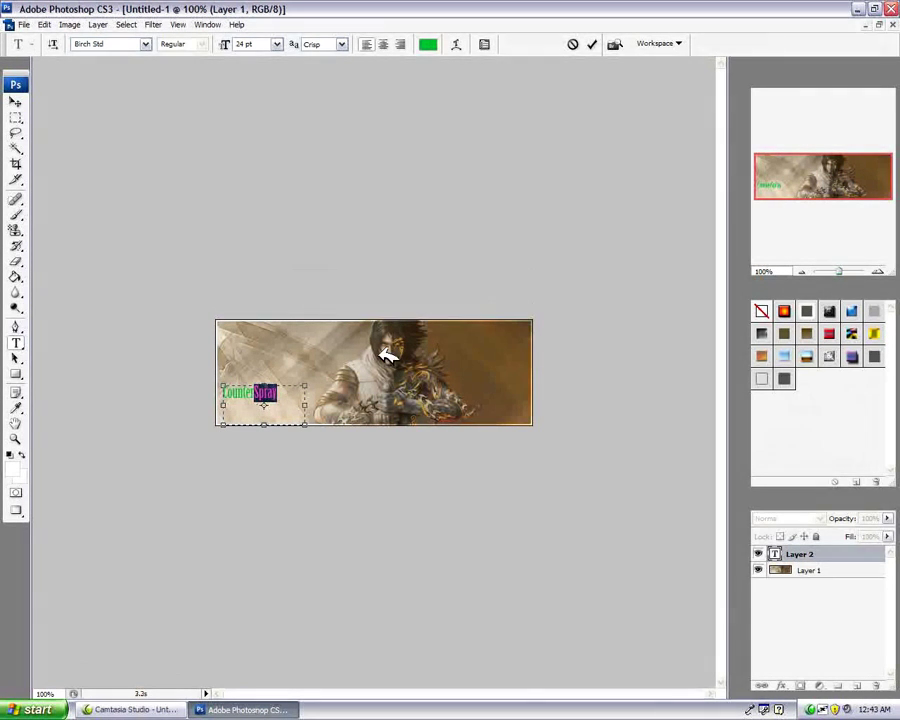
click(430, 44)
drag(467, 327, 474, 344)
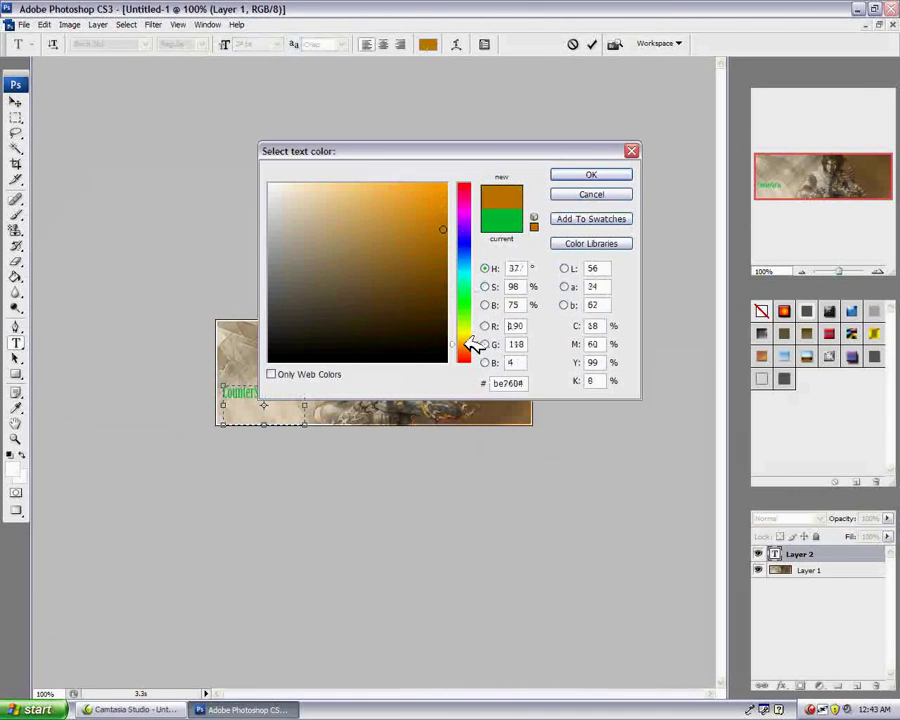
click(446, 231)
click(575, 176)
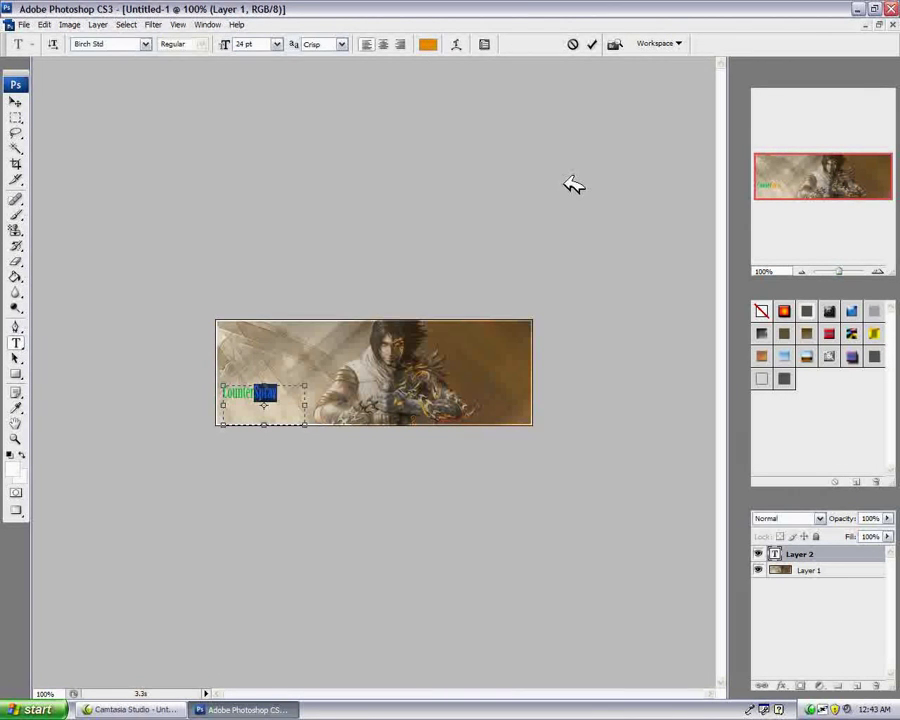
Colour the letters of "Counter" in the CounterSpray text white (ffffff)
drag(251, 393, 229, 392)
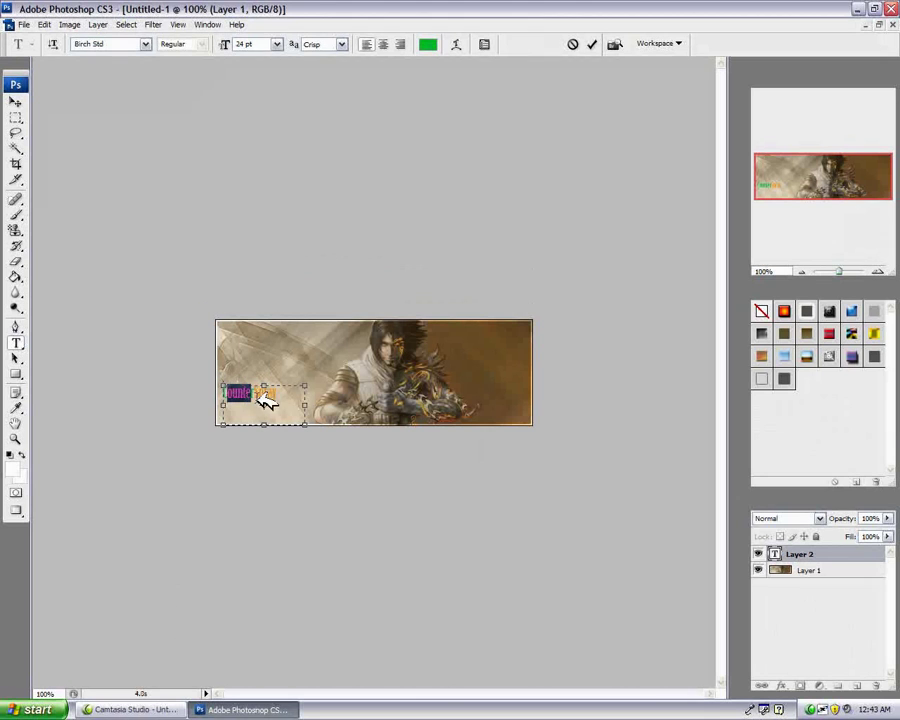
click(428, 44)
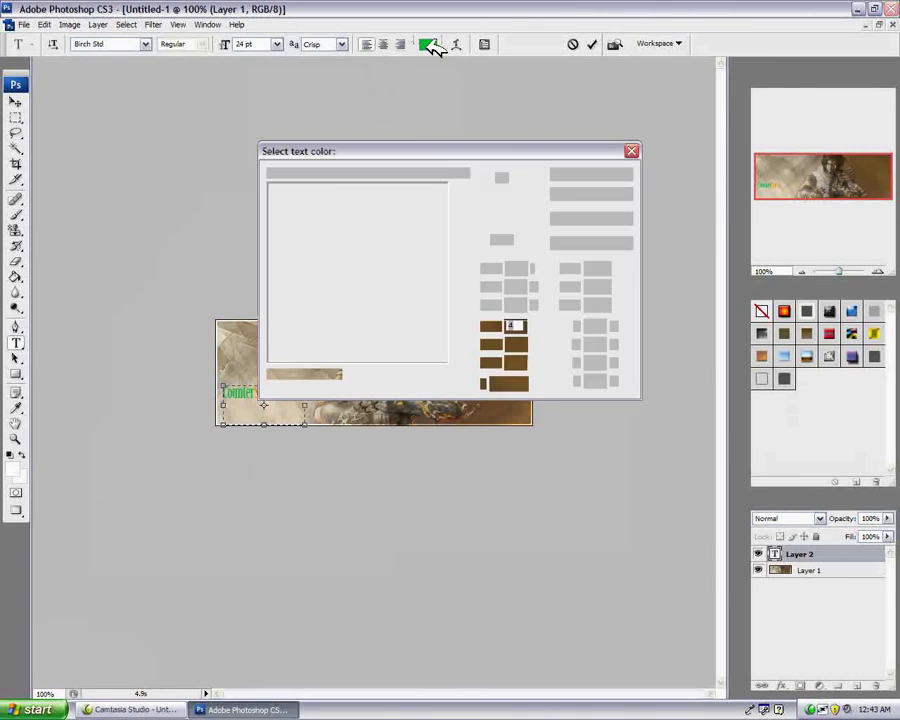
click(268, 184)
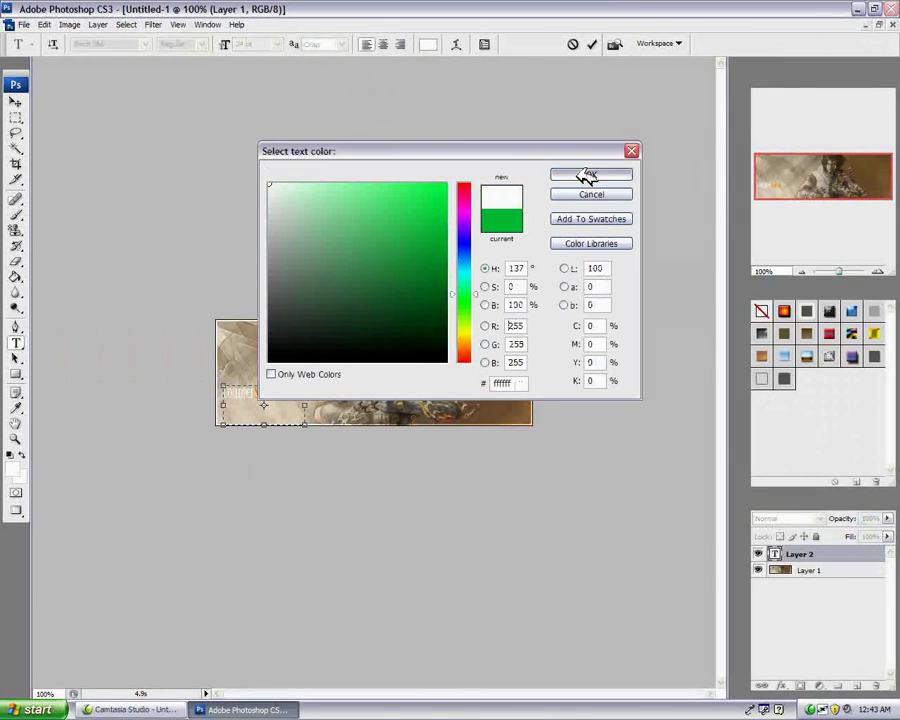
click(588, 175)
Colour the whole CounterSpray text black and move it down into the banner's lower-left corner
drag(300, 397, 234, 388)
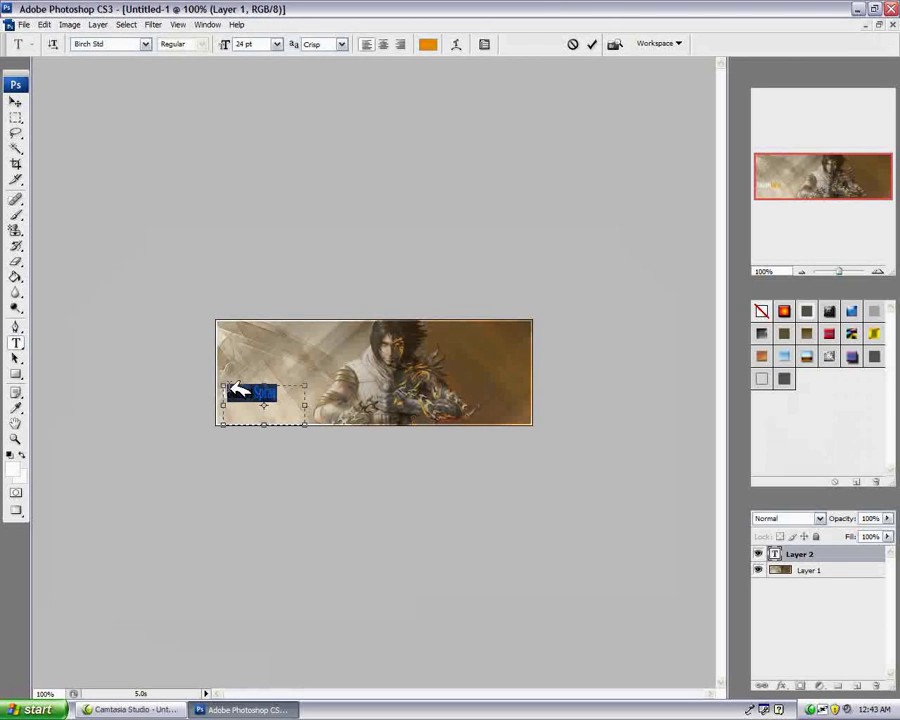
click(429, 45)
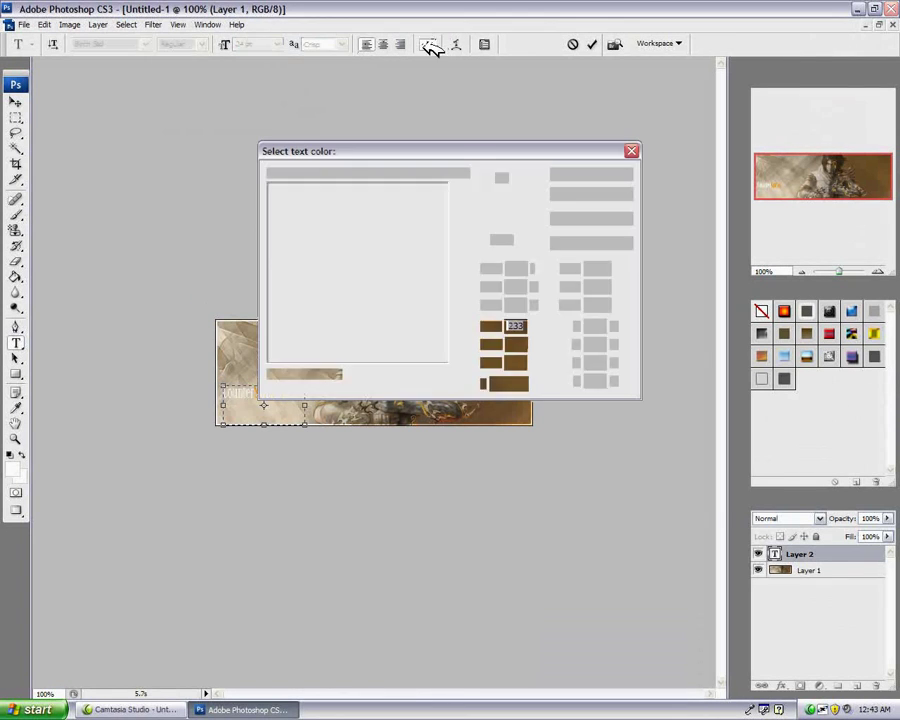
click(600, 175)
click(290, 400)
click(16, 101)
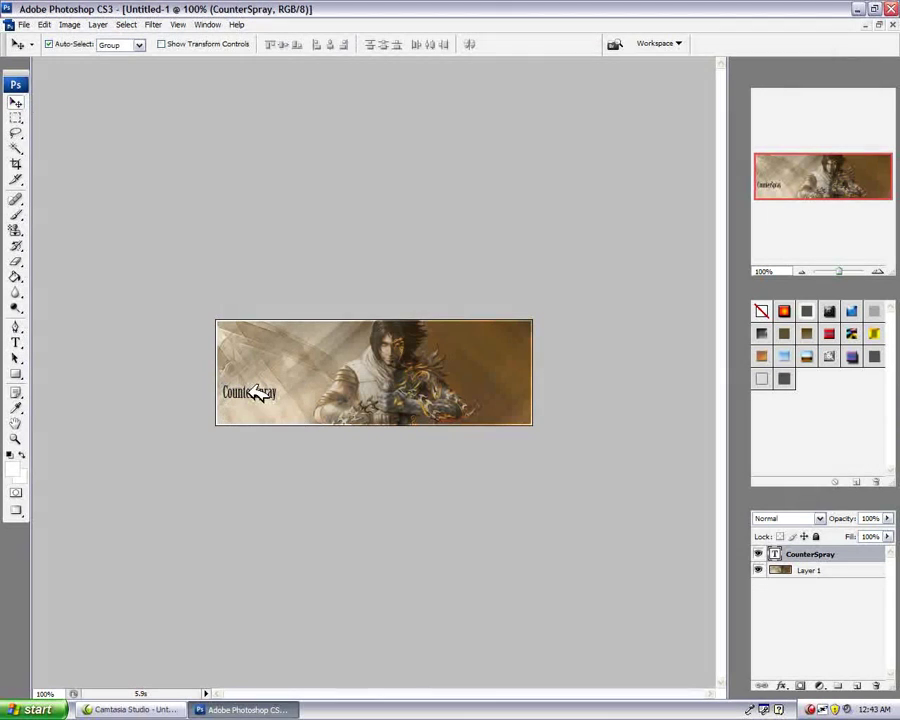
drag(258, 394, 257, 417)
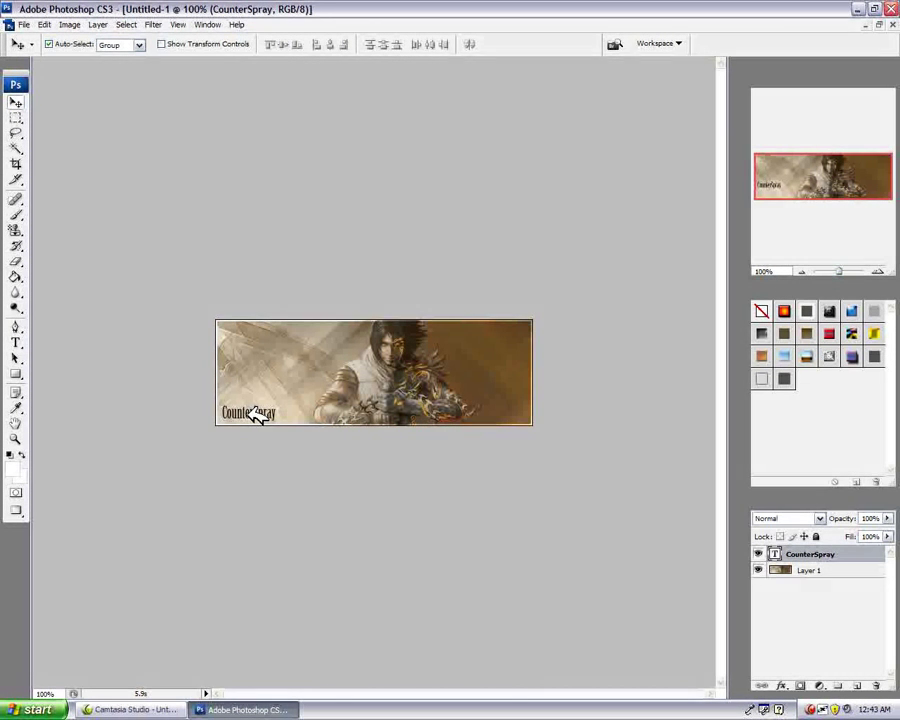
Apply Bevel and Emboss to the CounterSpray layer using Pillow Emboss style, Smooth technique, Down direction and a reduced depth
right_click(775, 548)
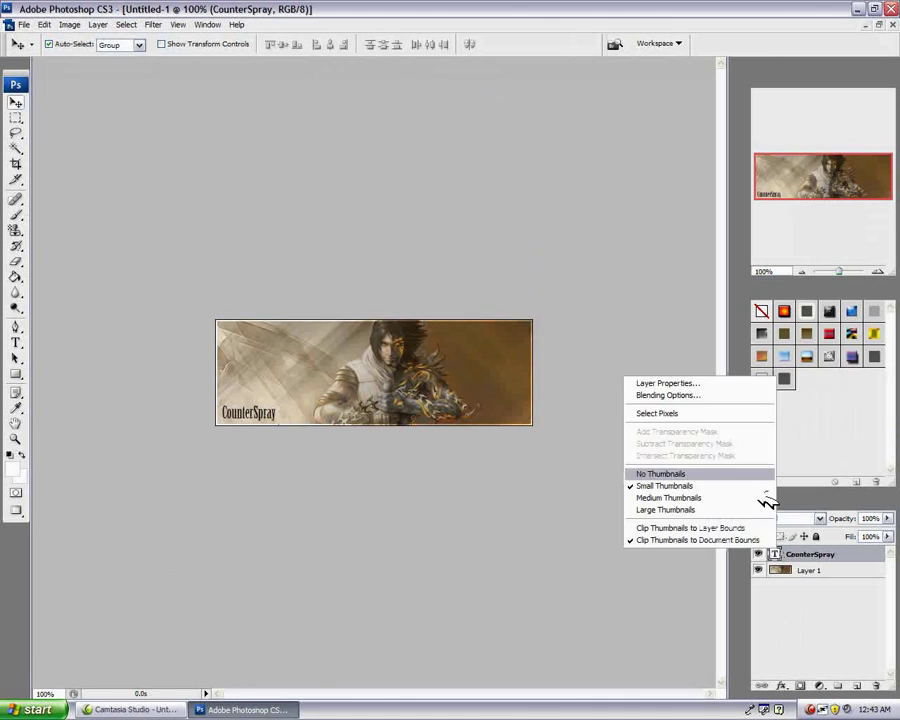
click(668, 395)
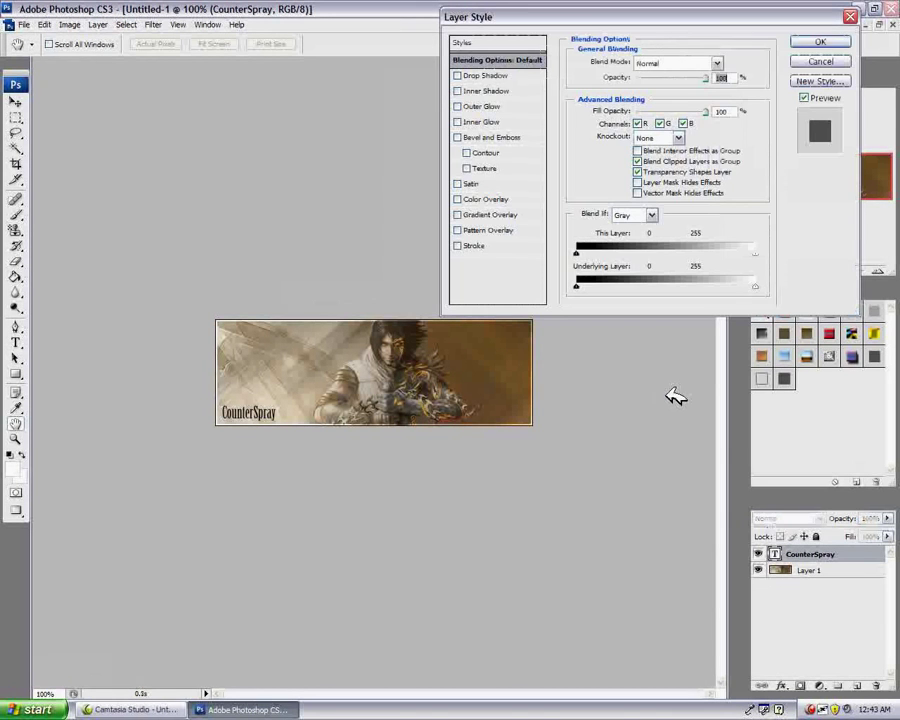
click(459, 137)
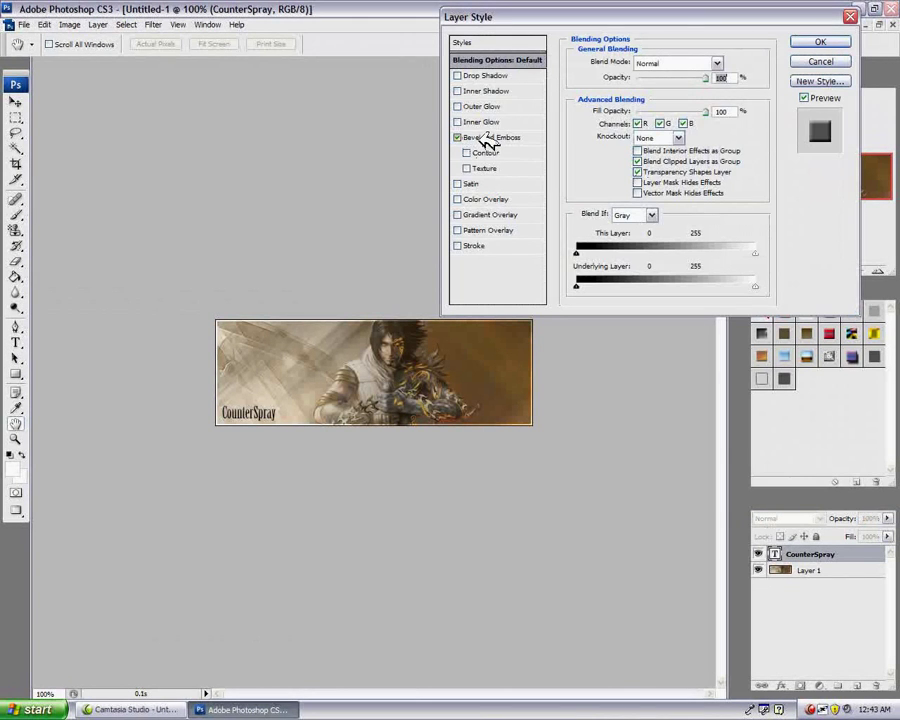
click(487, 138)
click(665, 63)
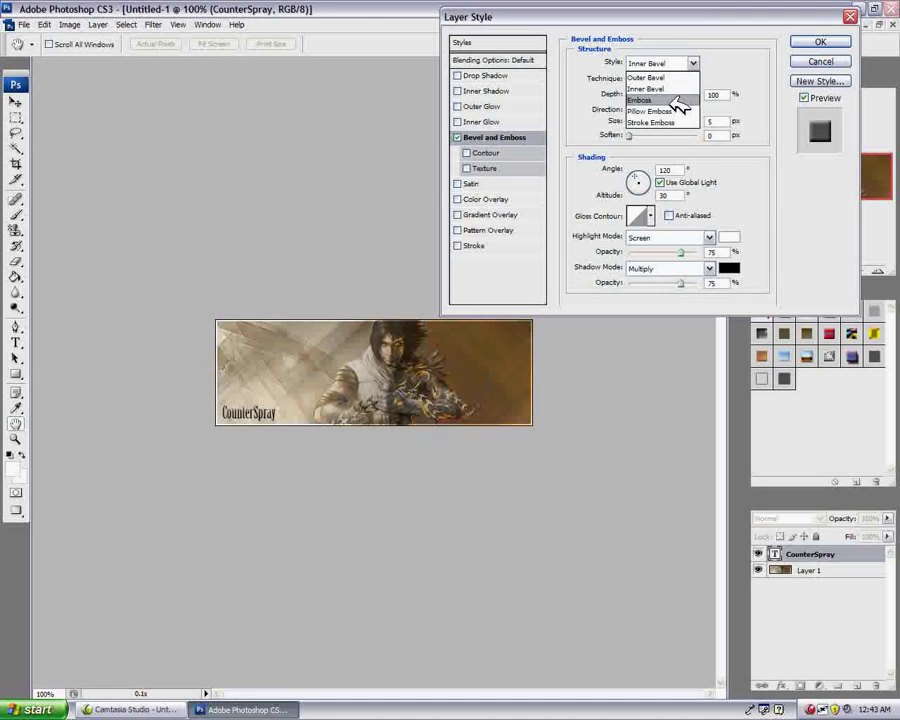
click(678, 111)
click(655, 80)
click(645, 91)
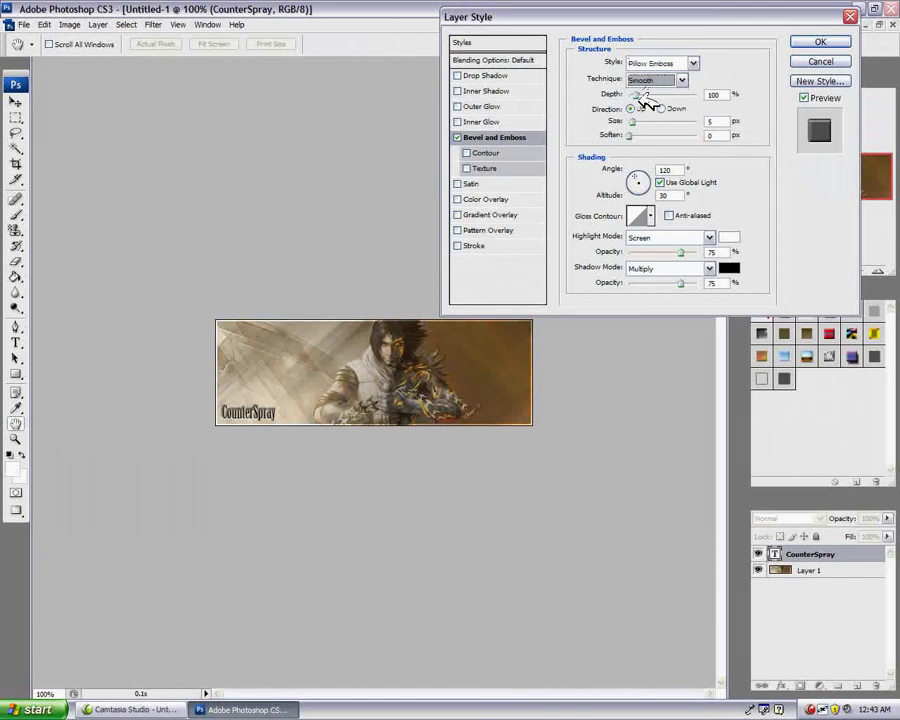
click(660, 108)
drag(645, 95, 644, 96)
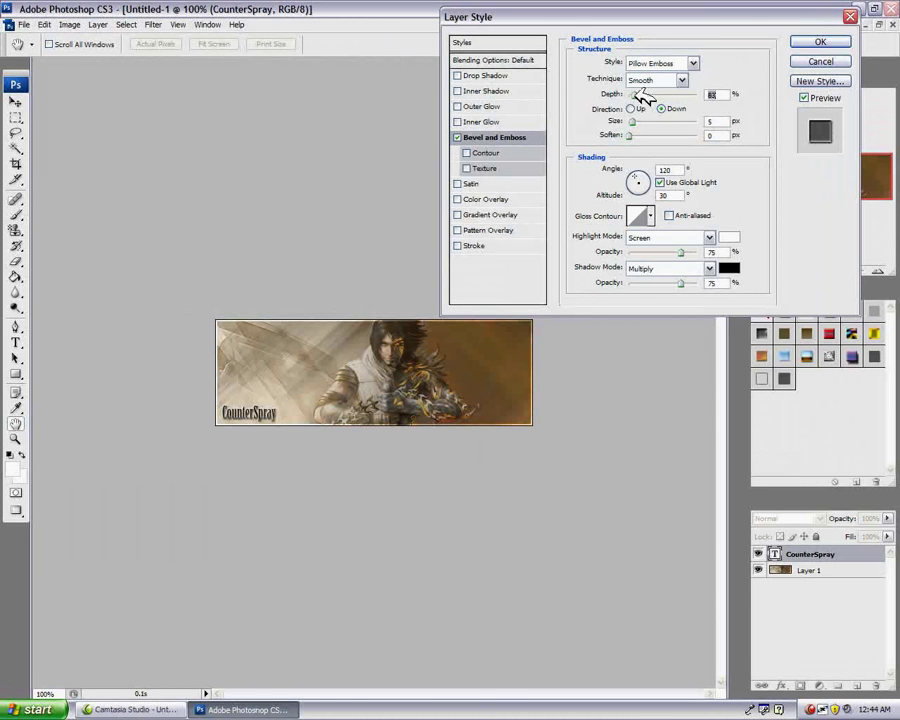
click(835, 43)
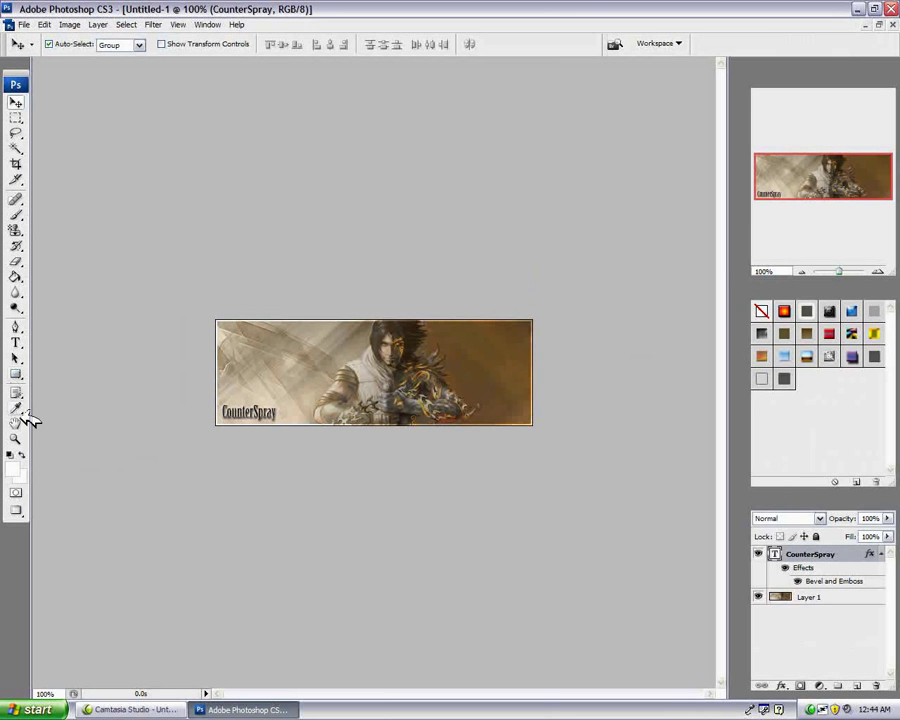
click(153, 24)
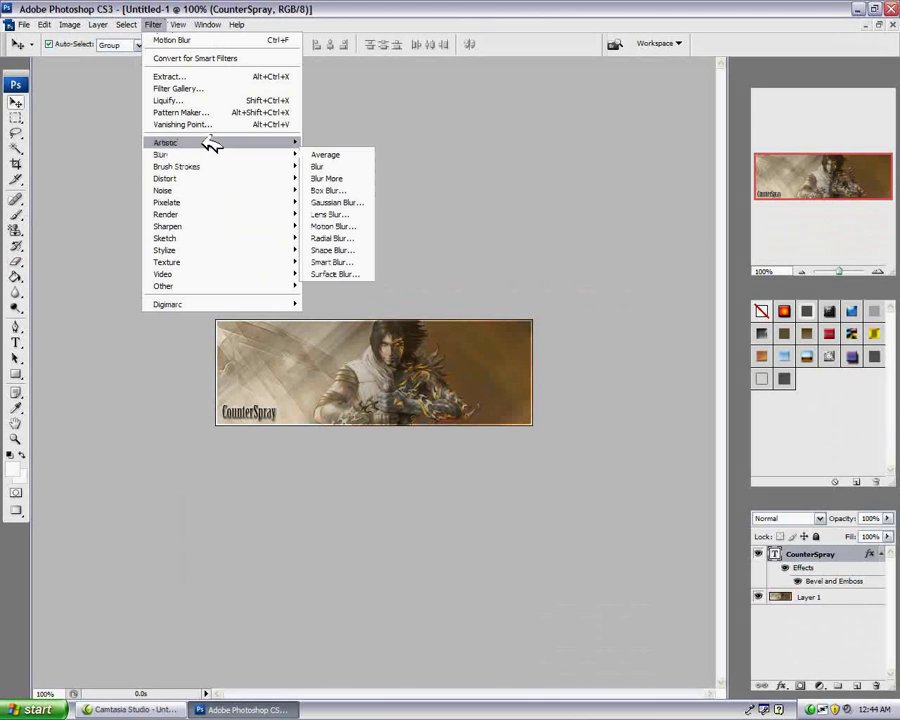
mouse_move(280, 166)
click(322, 170)
click(419, 275)
click(598, 180)
click(544, 176)
click(605, 128)
click(678, 120)
click(786, 58)
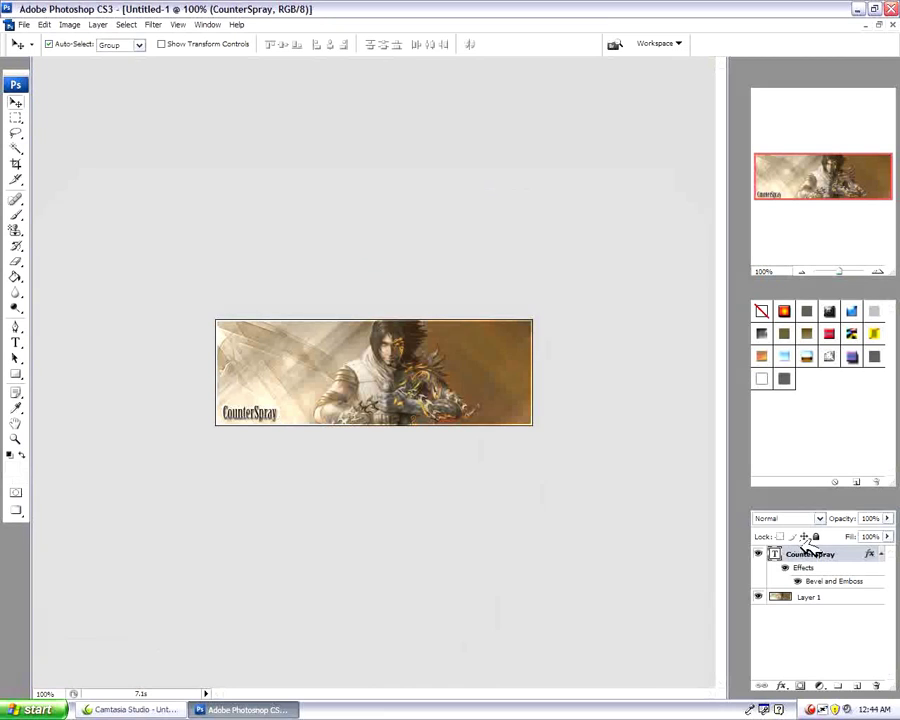
click(43, 24)
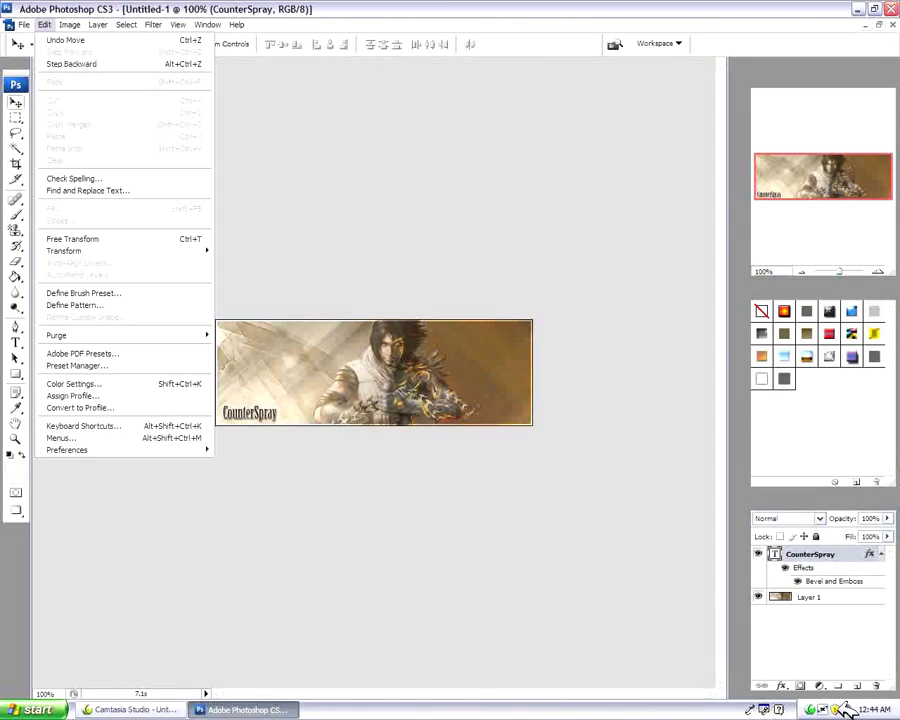
right_click(843, 709)
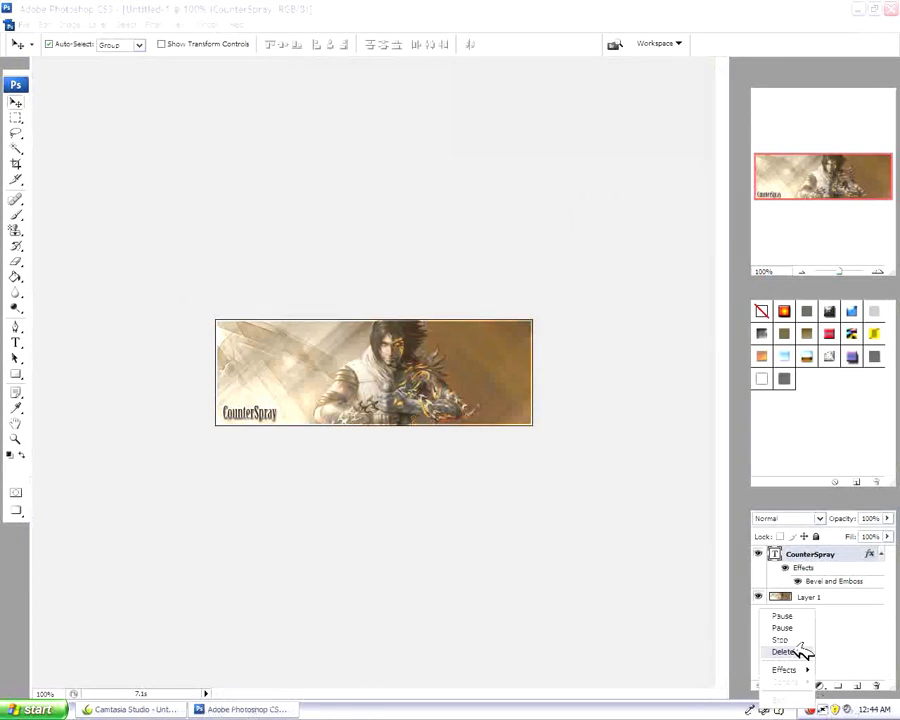